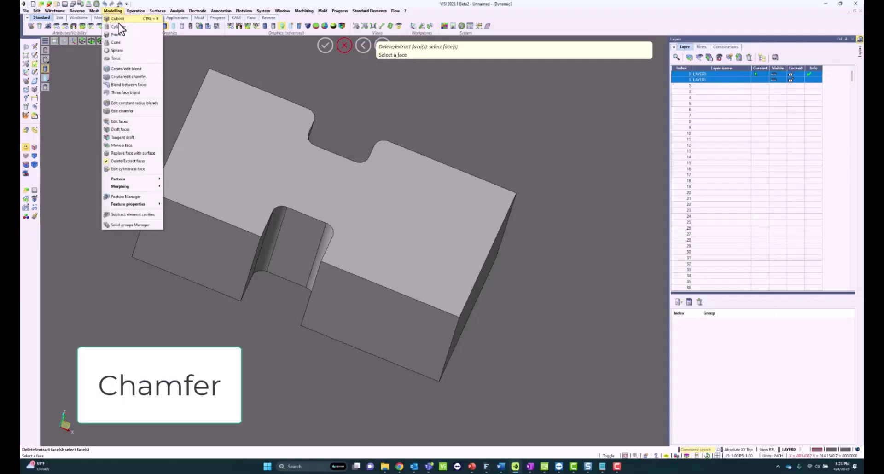
Start a chamfer on the block's upper edge at the end to the right of the slots, with a first distance of 0.5
{"action": "left_click", "coordinate": [123, 78]}
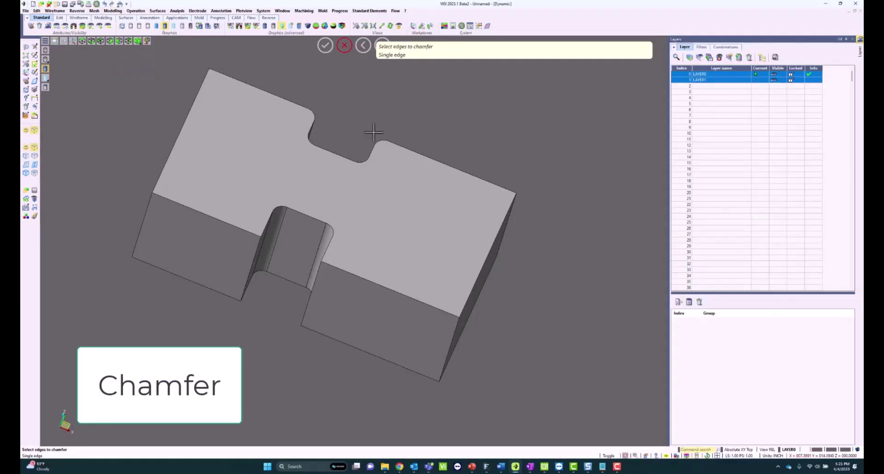
{"action": "left_click", "coordinate": [479, 269]}
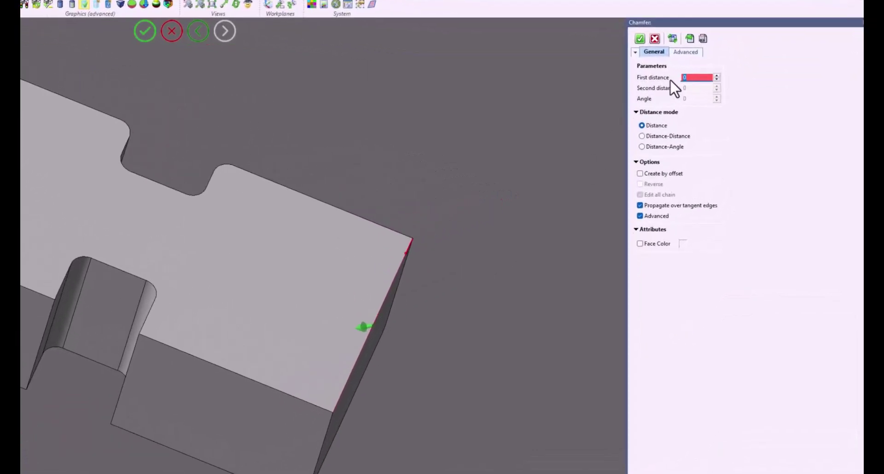
{"action": "type", "text": "0.5"}
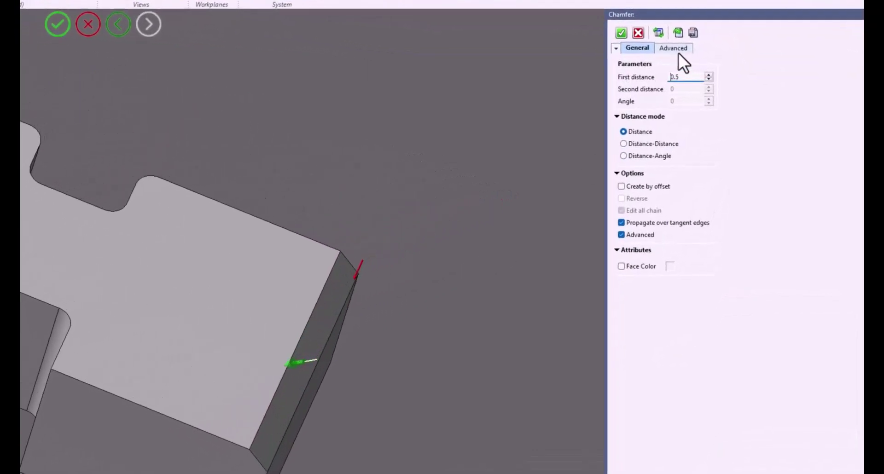
Limit the chamfer by points to the stretch between two points picked on the edge, and apply it
{"action": "left_click", "coordinate": [675, 49]}
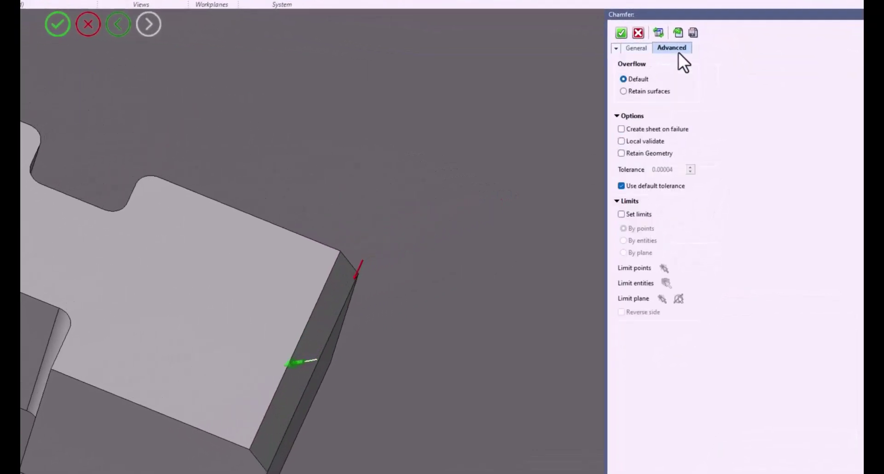
{"action": "left_click", "coordinate": [634, 214]}
{"action": "left_click", "coordinate": [664, 268]}
{"action": "left_click", "coordinate": [342, 302]}
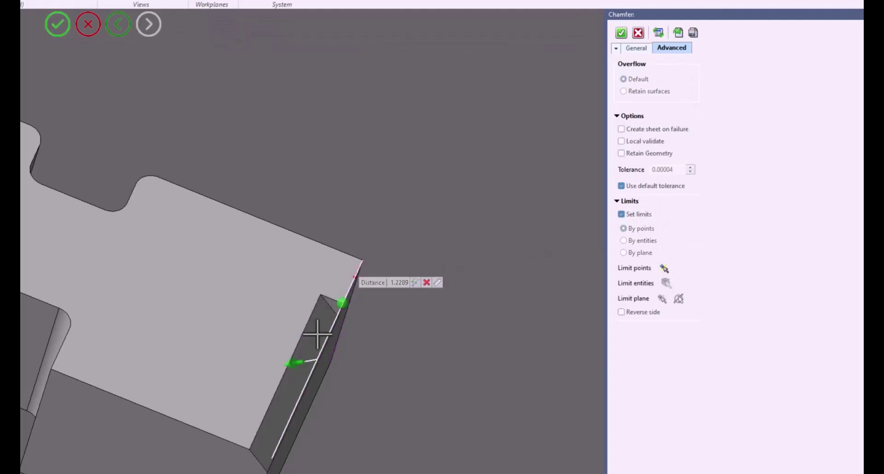
{"action": "left_click", "coordinate": [663, 268]}
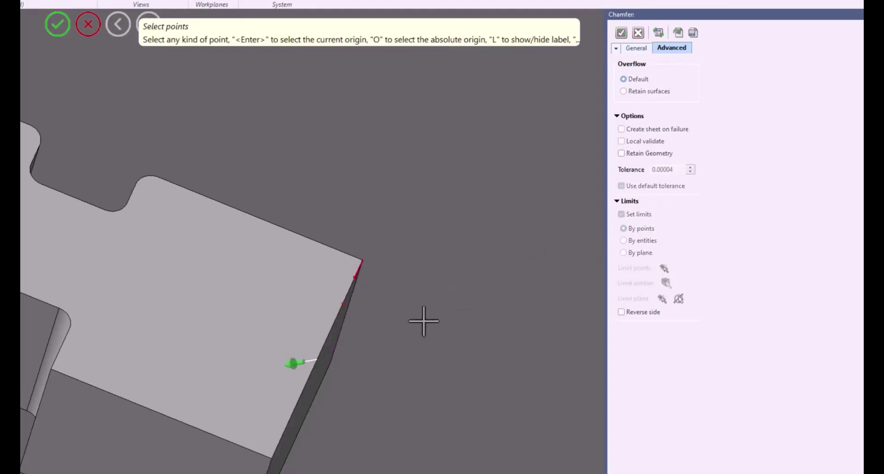
{"action": "left_click", "coordinate": [305, 404]}
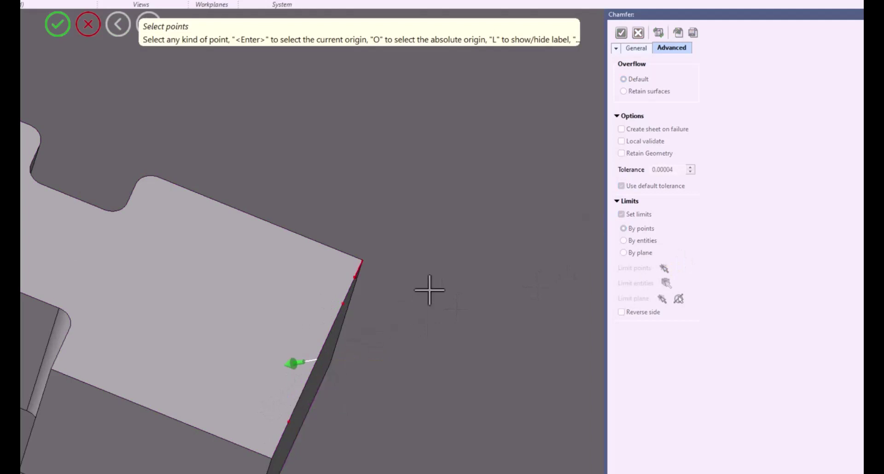
{"action": "left_click_drag", "start_coordinate": [344, 302], "coordinate": [345, 278]}
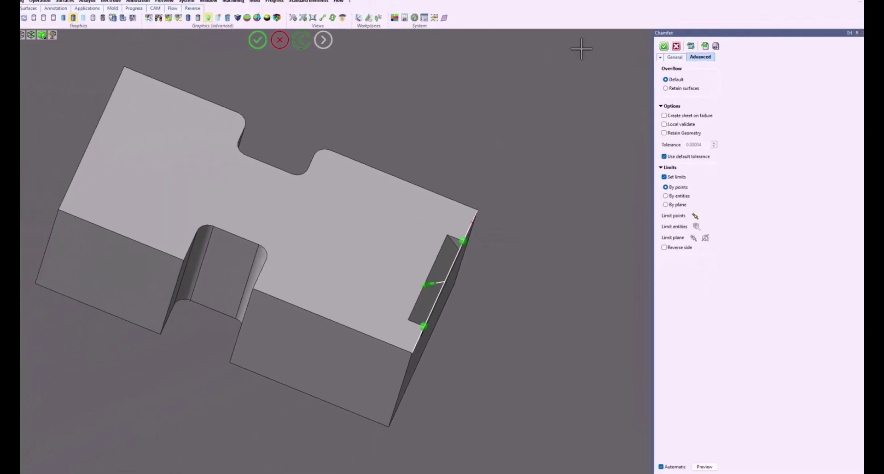
{"action": "left_click", "coordinate": [664, 45]}
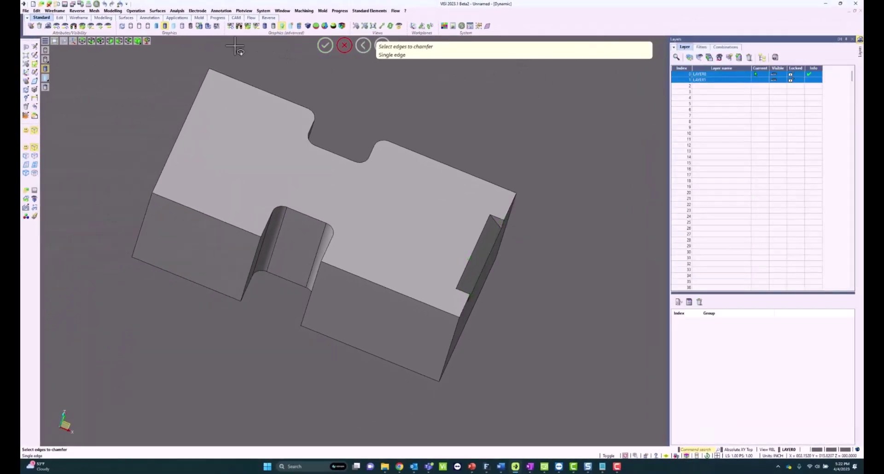
Start an Offset/Hollow Bodies operation on the whole block, previewing the offset at the slot corners
{"action": "left_click", "coordinate": [140, 10]}
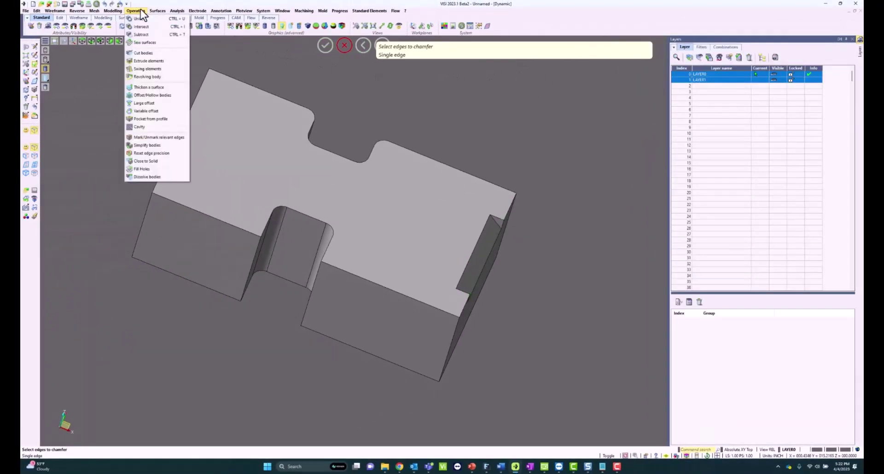
{"action": "left_click", "coordinate": [149, 95]}
{"action": "left_click_drag", "start_coordinate": [107, 166], "coordinate": [473, 437]}
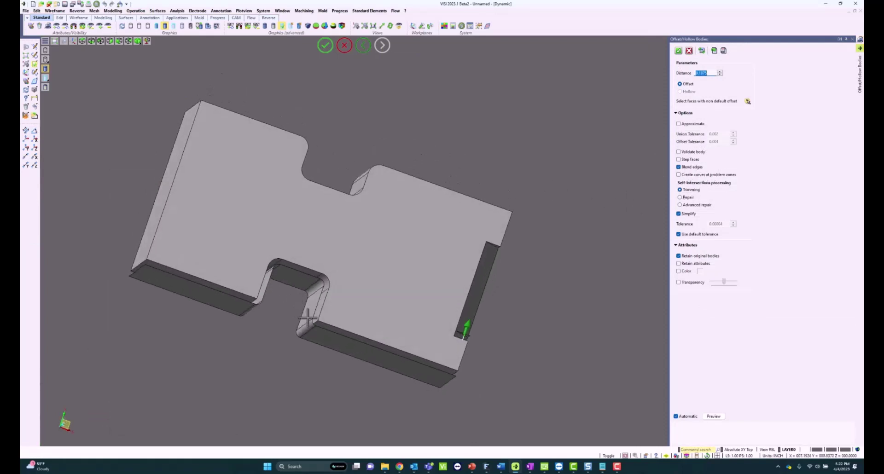
{"action": "scroll", "coordinate": [294, 307], "scroll_direction": "up", "scroll_amount": 5}
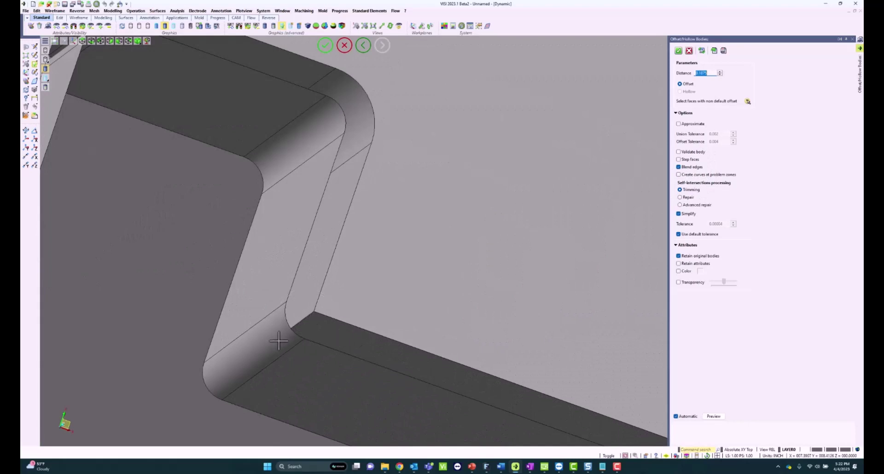
Turn Blend edges off and back on to compare the offset's slot corners
{"action": "left_click", "coordinate": [693, 166]}
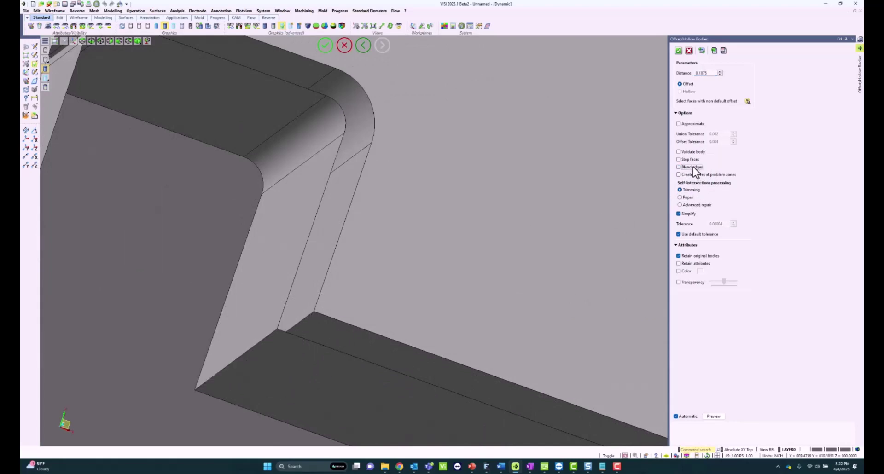
{"action": "left_click", "coordinate": [693, 167]}
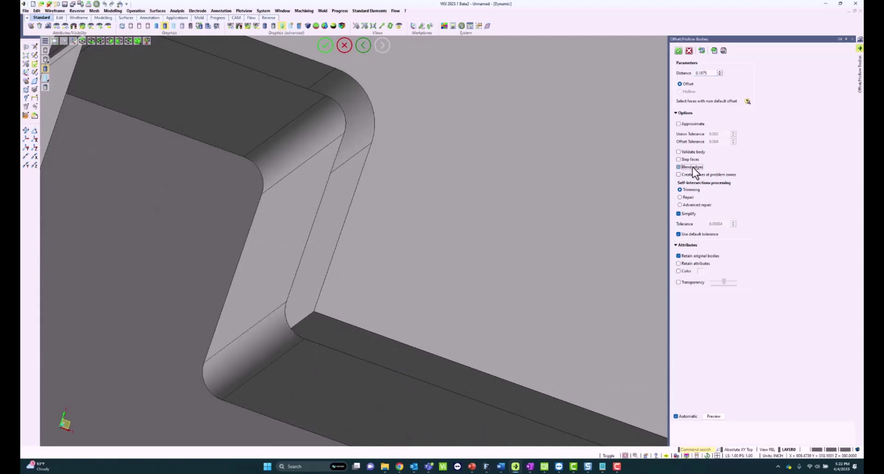
{"action": "scroll", "coordinate": [395, 225], "scroll_direction": "down", "scroll_amount": 4}
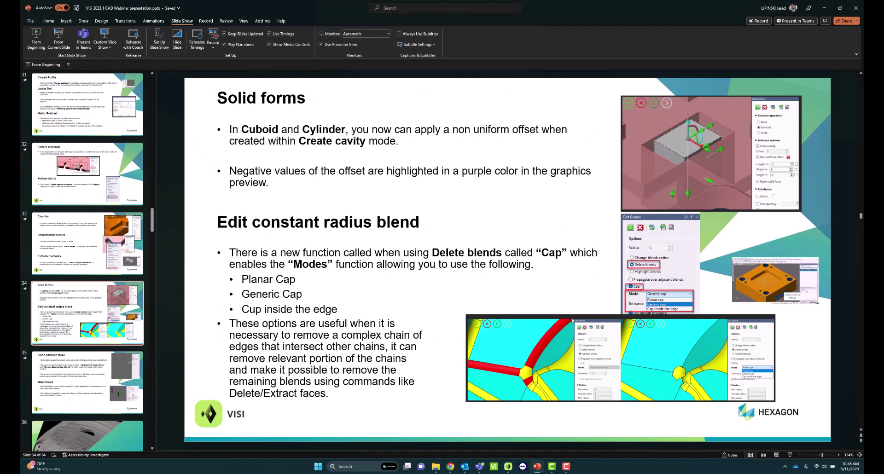
{"action": "key", "text": "shift+F5"}
{"action": "left_click", "coordinate": [54, 68]}
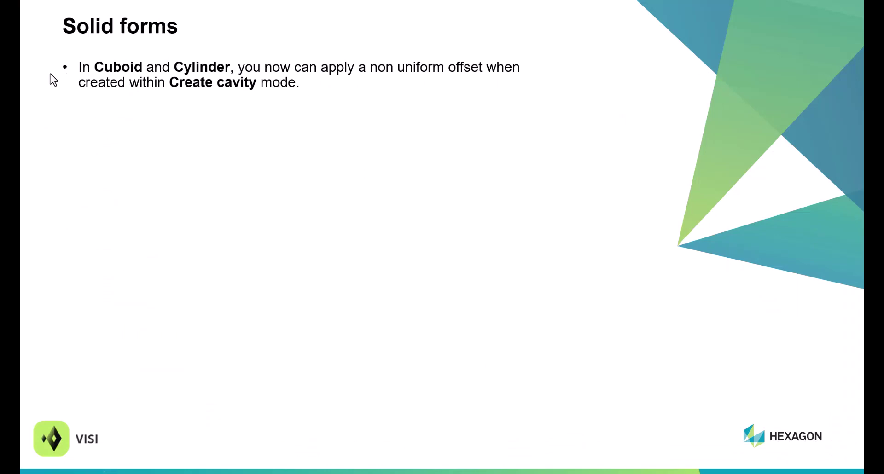
{"action": "key", "text": "Right"}
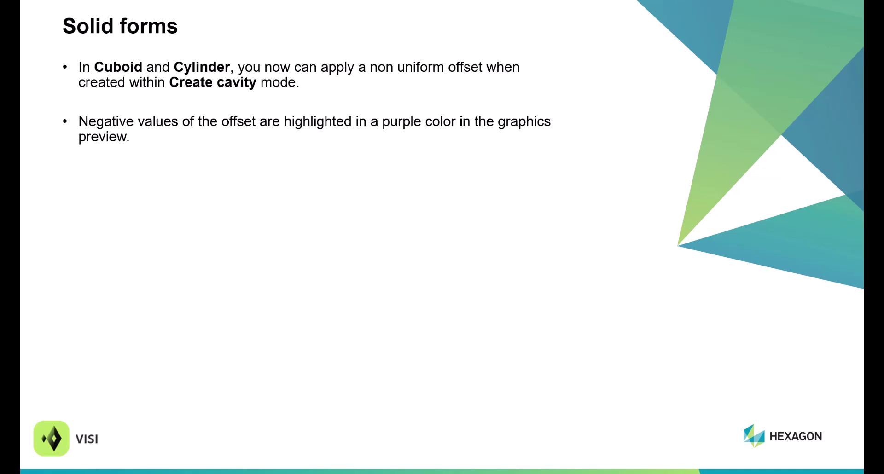
{"action": "left_click", "coordinate": [164, 113]}
{"action": "left_click", "coordinate": [167, 112]}
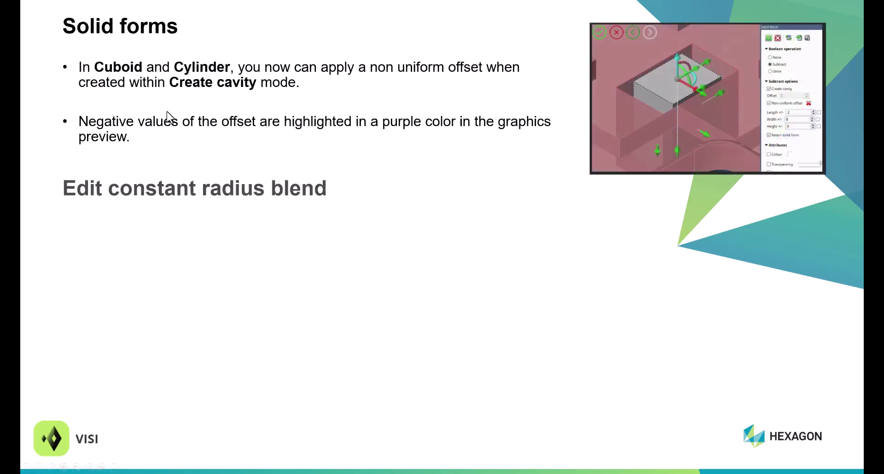
{"action": "left_click", "coordinate": [168, 111]}
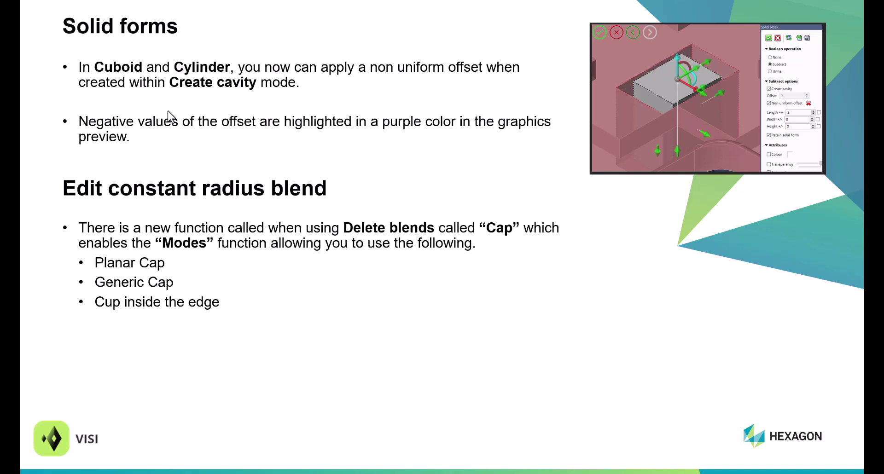
{"action": "key", "text": "Right"}
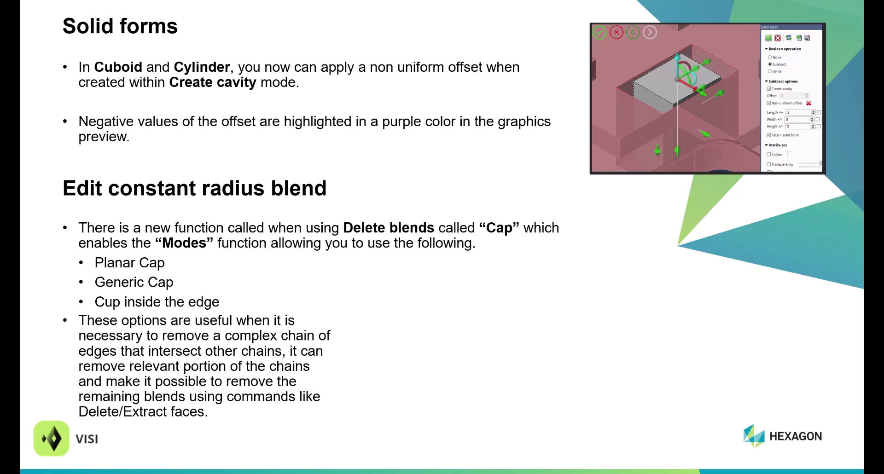
{"action": "key", "text": "Right"}
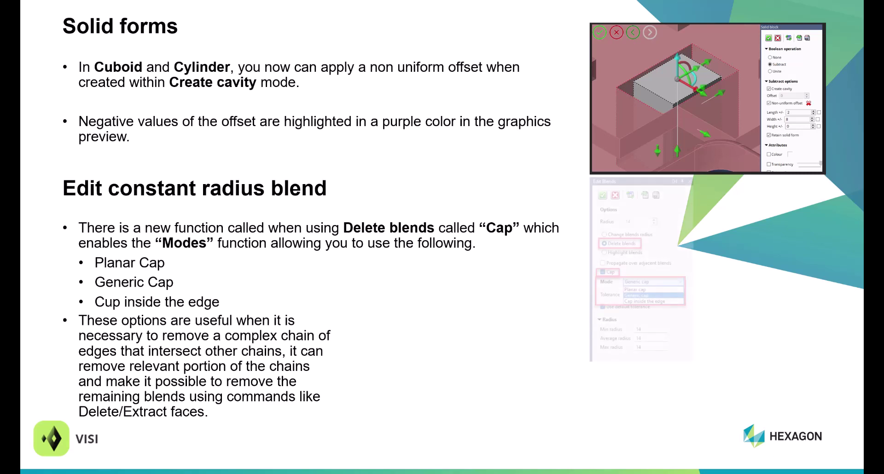
{"action": "key", "text": "Right"}
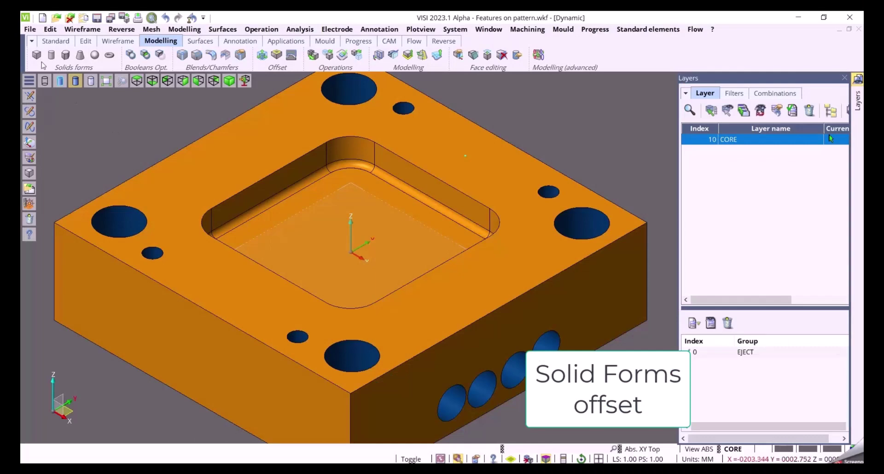
Define a cuboid centred on the workplane origin in the pocket, with length 15, width 14 and height -8
{"action": "left_click", "coordinate": [37, 55]}
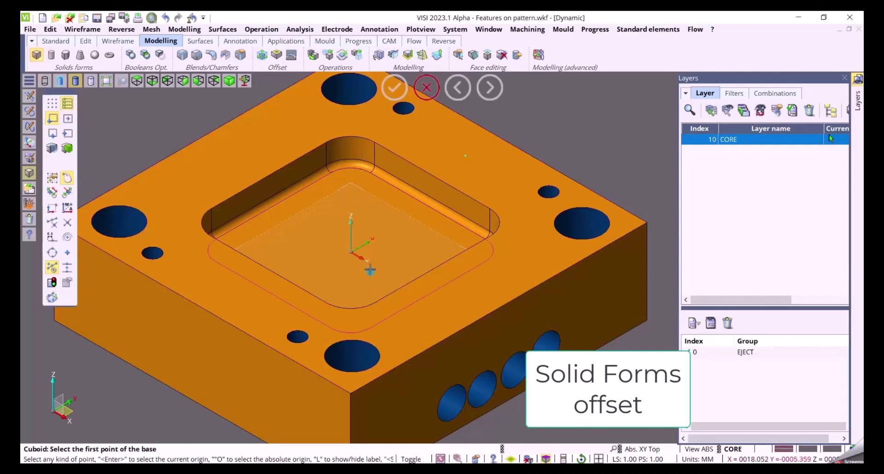
{"action": "left_click", "coordinate": [353, 253]}
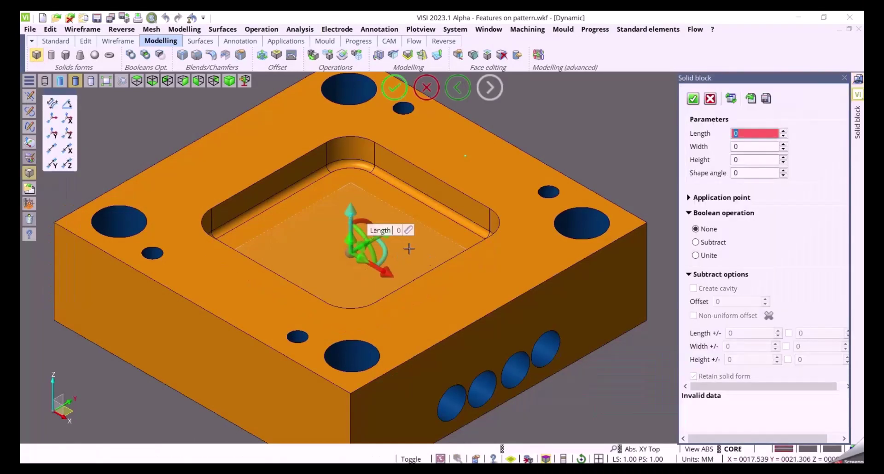
{"action": "scroll", "coordinate": [405, 256], "scroll_direction": "up", "scroll_amount": 4}
{"action": "middle_click_drag", "start_coordinate": [335, 280], "coordinate": [451, 273]}
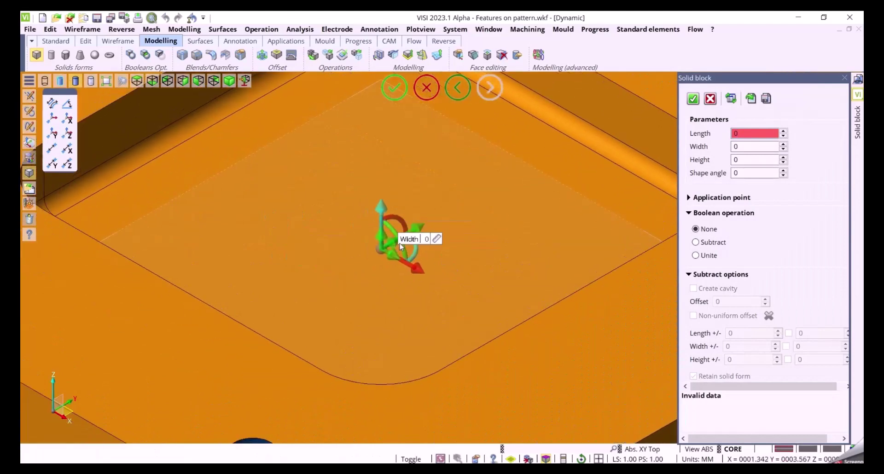
{"action": "left_click_drag", "start_coordinate": [394, 242], "coordinate": [446, 212]}
{"action": "left_click_drag", "start_coordinate": [394, 257], "coordinate": [444, 293]}
{"action": "left_click", "coordinate": [445, 291]}
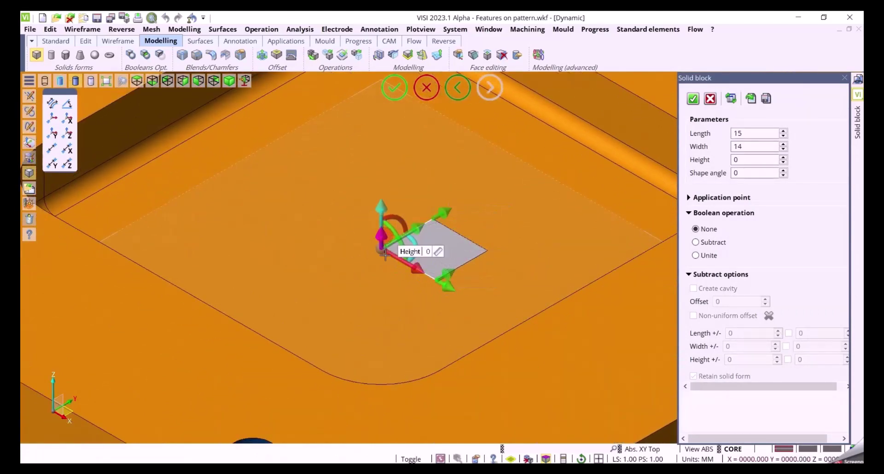
{"action": "left_click", "coordinate": [688, 198]}
{"action": "left_click", "coordinate": [709, 228]}
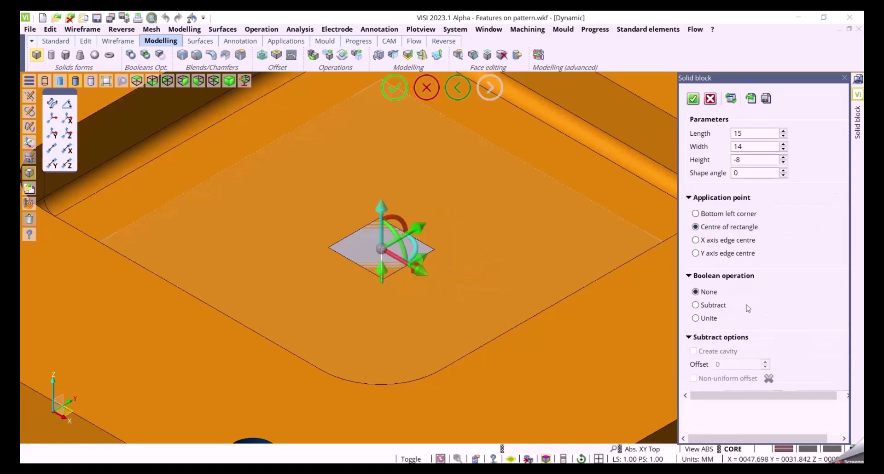
Set the cuboid's Boolean operation to Subtract and enable Create cavity
{"action": "left_click", "coordinate": [714, 306]}
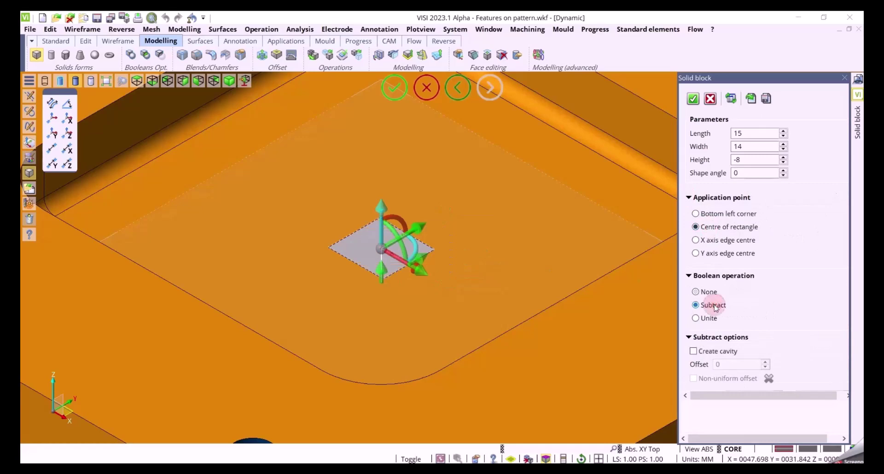
{"action": "left_click", "coordinate": [689, 199]}
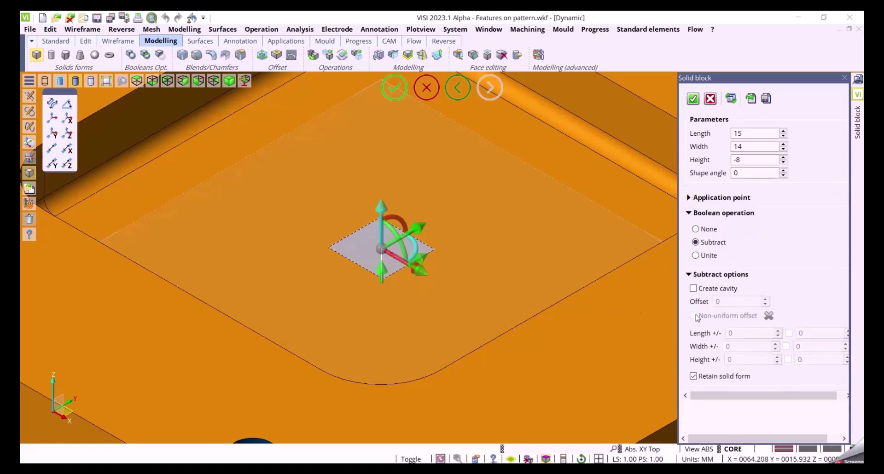
{"action": "left_click", "coordinate": [694, 289]}
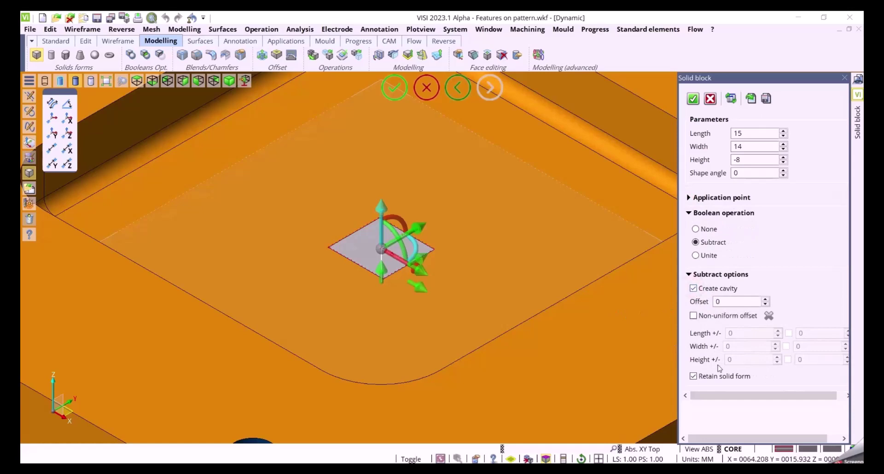
Resize the cuboid to length 24, width 22 and height -13
{"action": "left_click_drag", "start_coordinate": [386, 275], "coordinate": [389, 293]}
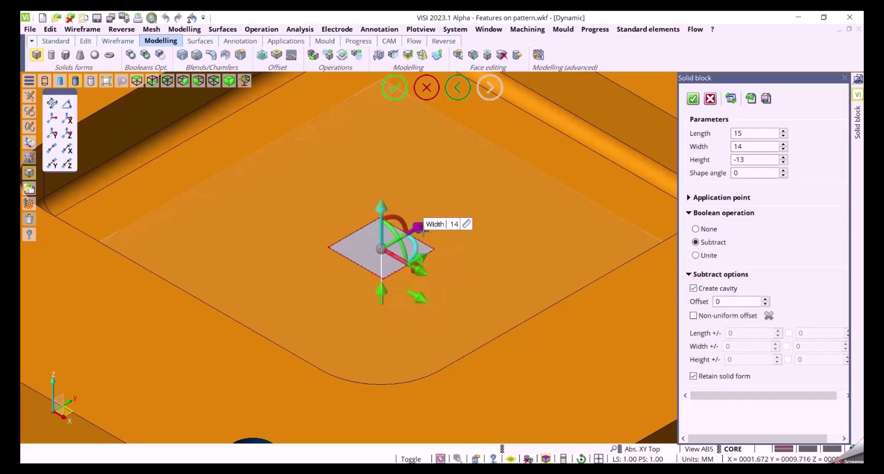
{"action": "left_click_drag", "start_coordinate": [423, 230], "coordinate": [432, 218]}
{"action": "left_click_drag", "start_coordinate": [428, 274], "coordinate": [444, 284]}
Display the plate as transparent and set the cavity's uniform offset to 3
{"action": "mouse_move", "coordinate": [511, 305]}
{"action": "middle_mouse_down"}
{"action": "mouse_move", "coordinate": [514, 288]}
{"action": "mouse_move", "coordinate": [493, 288]}
{"action": "mouse_move", "coordinate": [508, 322]}
{"action": "mouse_move", "coordinate": [499, 312]}
{"action": "middle_mouse_up"}
{"action": "left_click", "coordinate": [94, 83]}
{"action": "left_click", "coordinate": [733, 303]}
{"action": "scroll", "coordinate": [733, 303], "scroll_direction": "up", "scroll_amount": 3}
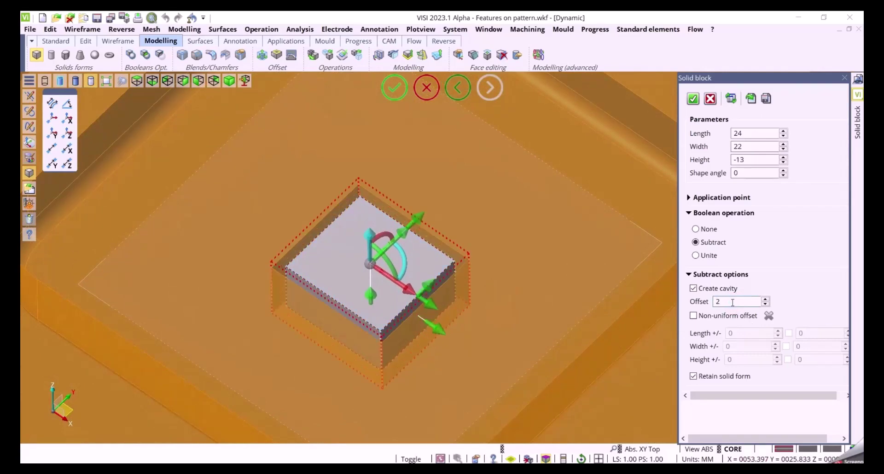
{"action": "mouse_move", "coordinate": [565, 297]}
{"action": "middle_mouse_down"}
{"action": "mouse_move", "coordinate": [564, 265]}
{"action": "mouse_move", "coordinate": [566, 291]}
{"action": "middle_mouse_up"}
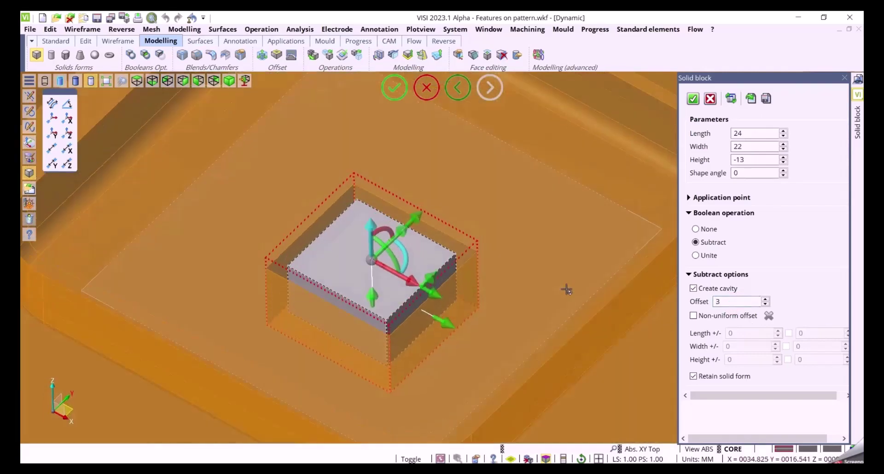
Enable Non-uniform offset for the cavity and set its width offset to 6 and length offset to 2
{"action": "left_click", "coordinate": [711, 317]}
{"action": "left_click_drag", "start_coordinate": [422, 239], "coordinate": [440, 219]}
{"action": "middle_click_drag", "start_coordinate": [523, 273], "coordinate": [527, 311]}
{"action": "left_click_drag", "start_coordinate": [424, 314], "coordinate": [434, 319]}
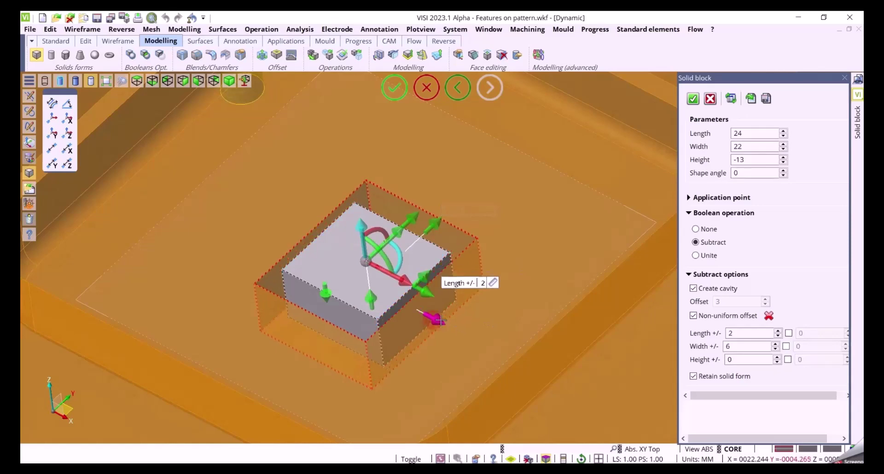
{"action": "middle_click_drag", "start_coordinate": [517, 298], "coordinate": [521, 309]}
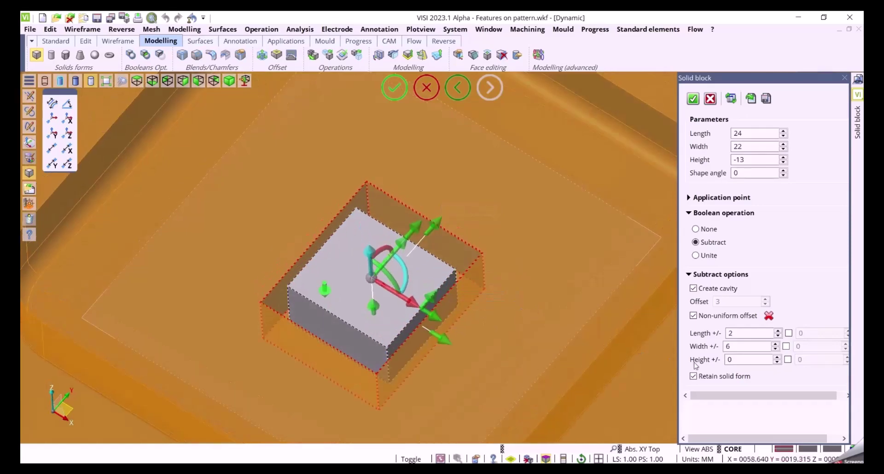
Enable separate opposite-side offsets of 10 for the length and 4 for the width, and create the cuboid cavity
{"action": "left_click", "coordinate": [789, 333]}
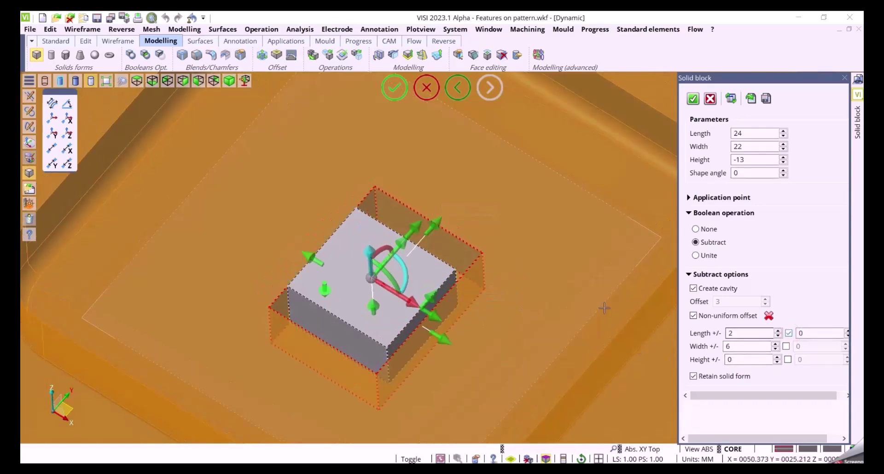
{"action": "left_click_drag", "start_coordinate": [284, 241], "coordinate": [268, 231]}
{"action": "left_click", "coordinate": [786, 347]}
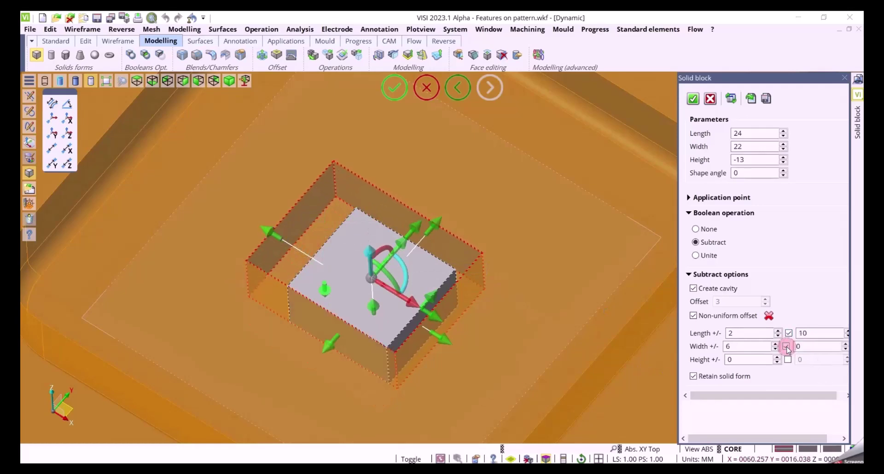
{"action": "left_click_drag", "start_coordinate": [317, 357], "coordinate": [311, 363]}
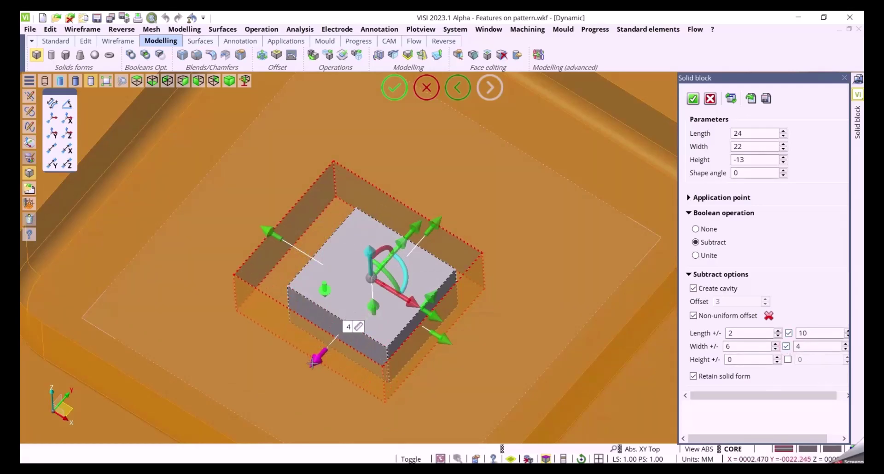
{"action": "mouse_move", "coordinate": [416, 399]}
{"action": "middle_mouse_down"}
{"action": "mouse_move", "coordinate": [421, 378]}
{"action": "mouse_move", "coordinate": [414, 389]}
{"action": "middle_mouse_up"}
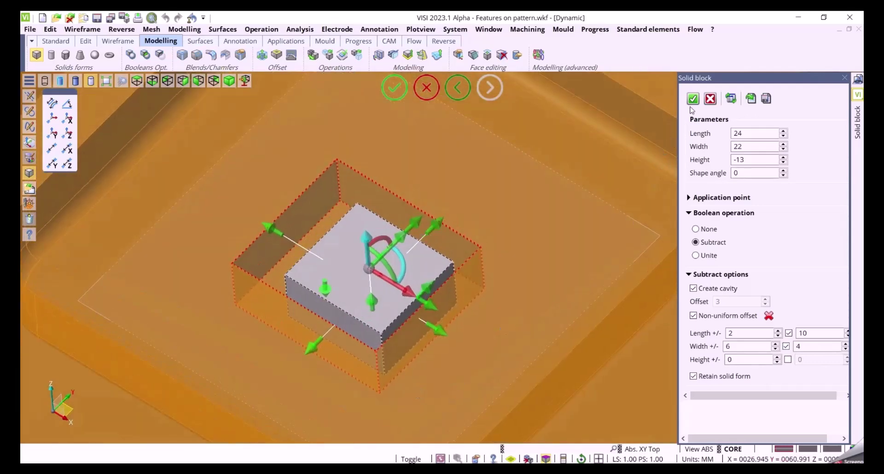
{"action": "left_click", "coordinate": [693, 98]}
Place a cylinder of radius 7 and height -11 on the plate's upper face, just outside the large pocket
{"action": "middle_click_drag", "start_coordinate": [546, 237], "coordinate": [399, 397]}
{"action": "middle_click_drag", "start_coordinate": [424, 265], "coordinate": [404, 322]}
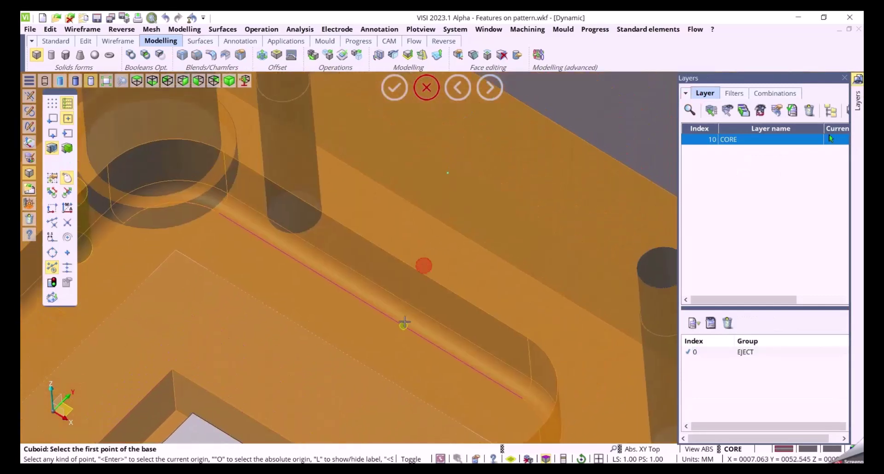
{"action": "left_click", "coordinate": [51, 56]}
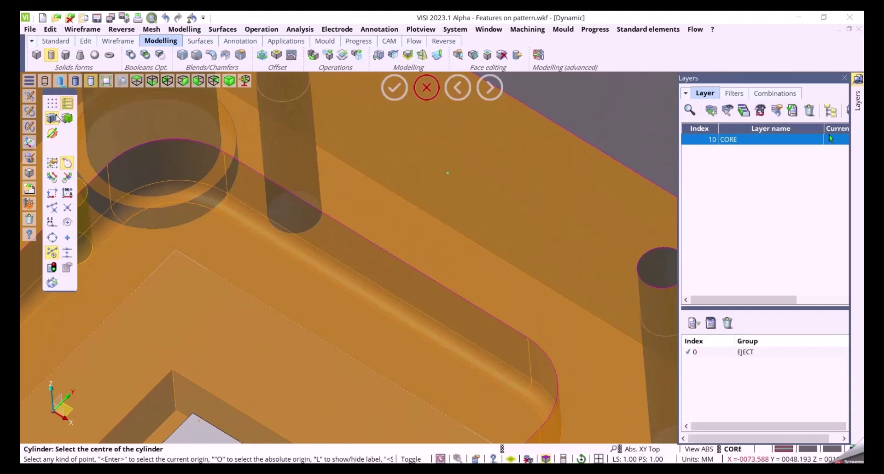
{"action": "left_click", "coordinate": [54, 118]}
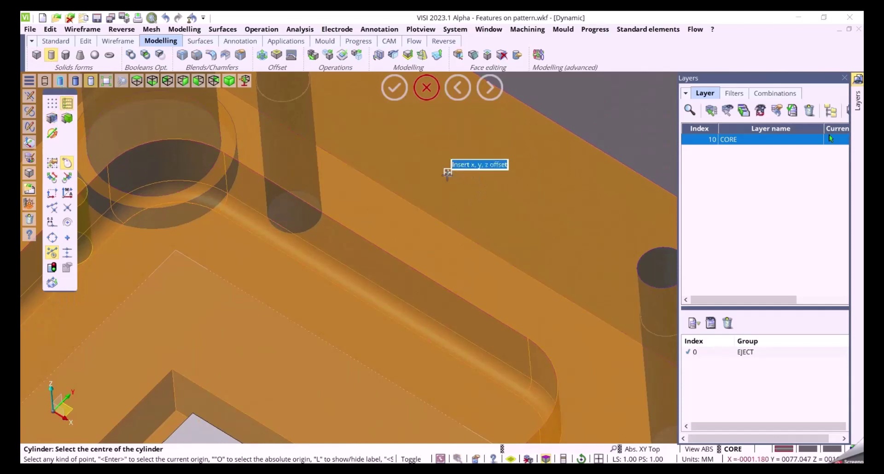
{"action": "left_click", "coordinate": [451, 171]}
{"action": "left_click_drag", "start_coordinate": [447, 163], "coordinate": [489, 197]}
{"action": "middle_click_drag", "start_coordinate": [567, 227], "coordinate": [504, 223]}
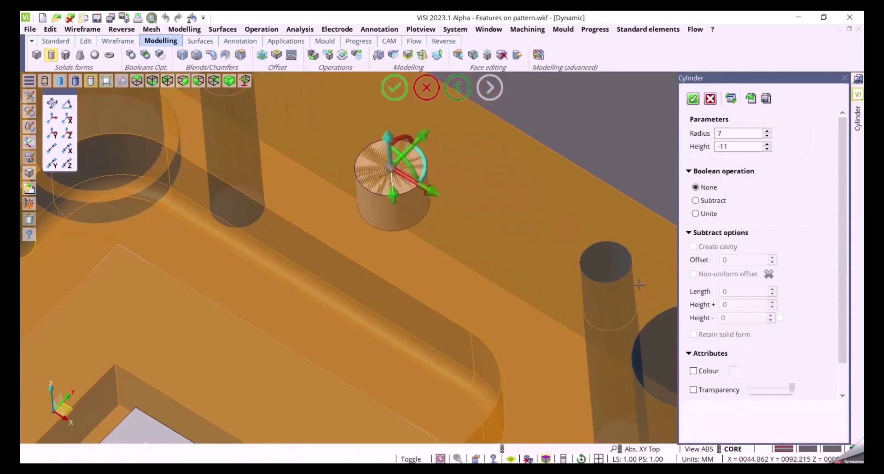
Set the cylinder's Boolean operation to Subtract and enable Create cavity with a uniform offset of 2
{"action": "left_click", "coordinate": [695, 201]}
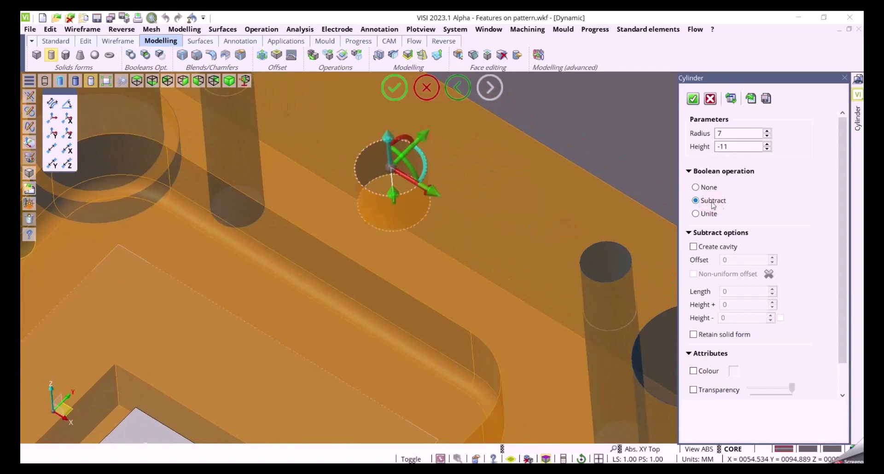
{"action": "left_click", "coordinate": [694, 247]}
{"action": "double_click", "coordinate": [742, 257]}
{"action": "type", "text": "2"}
{"action": "mouse_move", "coordinate": [531, 269]}
{"action": "middle_mouse_down"}
{"action": "mouse_move", "coordinate": [529, 239]}
{"action": "mouse_move", "coordinate": [531, 253]}
{"action": "middle_mouse_up"}
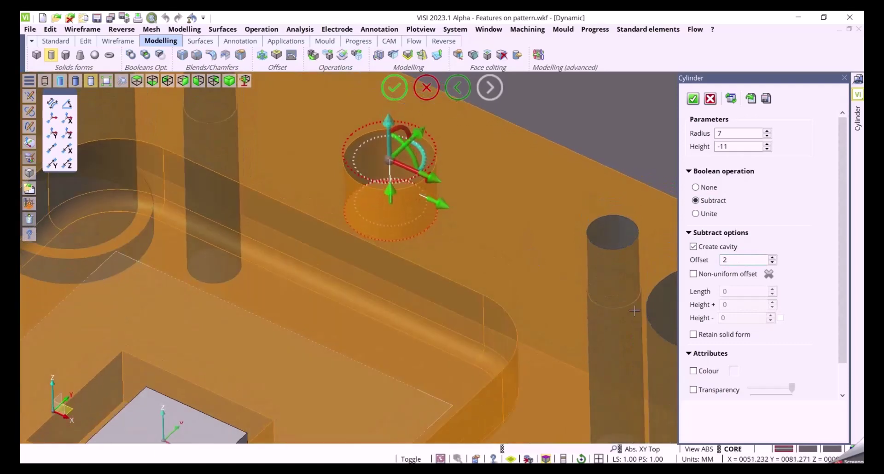
Enable Non-uniform offset for the cylinder cavity and set Length to 2 and Height + to 5
{"action": "left_click", "coordinate": [694, 274]}
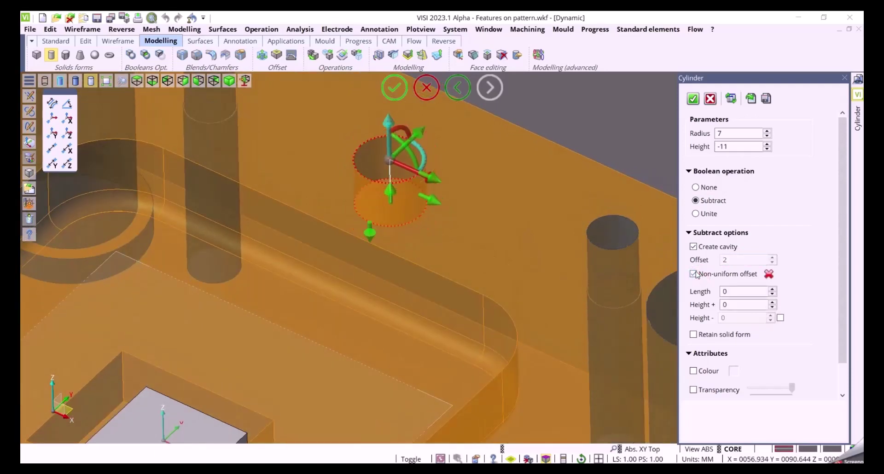
{"action": "left_click", "coordinate": [745, 292]}
{"action": "key", "text": "BackSpace"}
{"action": "type", "text": "2"}
{"action": "left_click", "coordinate": [738, 304]}
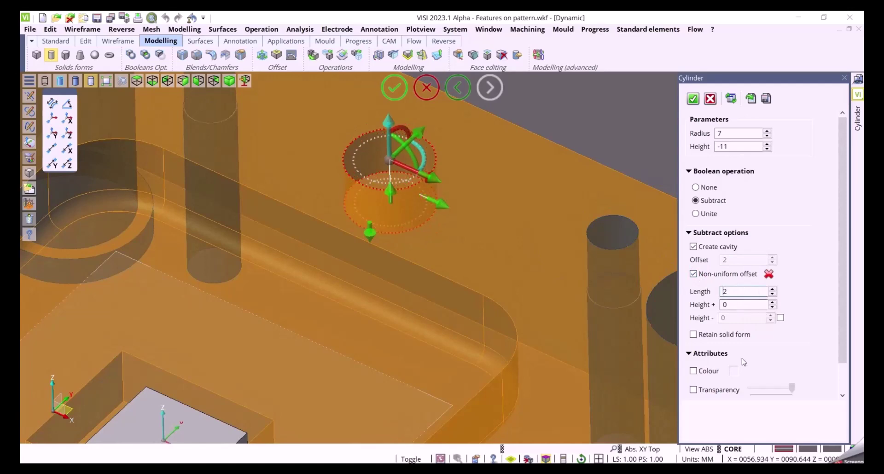
{"action": "scroll", "coordinate": [738, 304], "scroll_direction": "up", "scroll_amount": 5}
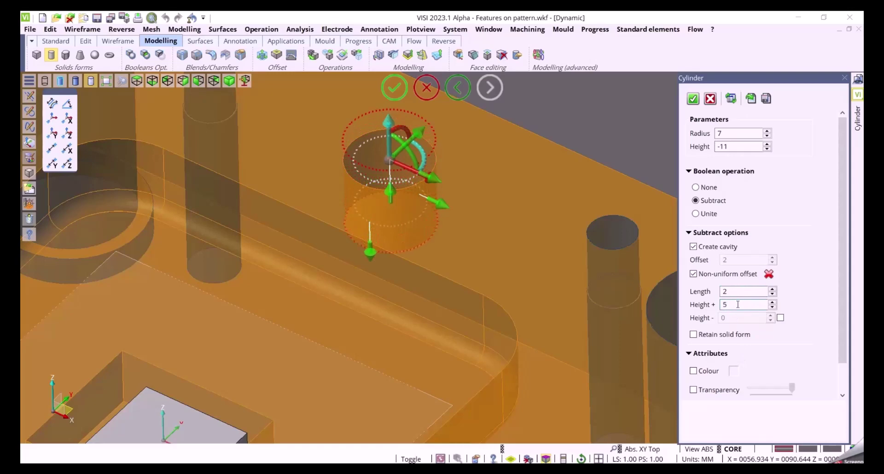
Enable a separate Height - offset of 3 for the cylinder cavity and subtract it from the plate
{"action": "left_click", "coordinate": [781, 318]}
{"action": "left_click", "coordinate": [734, 318]}
{"action": "scroll", "coordinate": [734, 318], "scroll_direction": "down", "scroll_amount": 1}
{"action": "scroll", "coordinate": [735, 318], "scroll_direction": "down", "scroll_amount": 1}
{"action": "scroll", "coordinate": [735, 318], "scroll_direction": "up", "scroll_amount": 5}
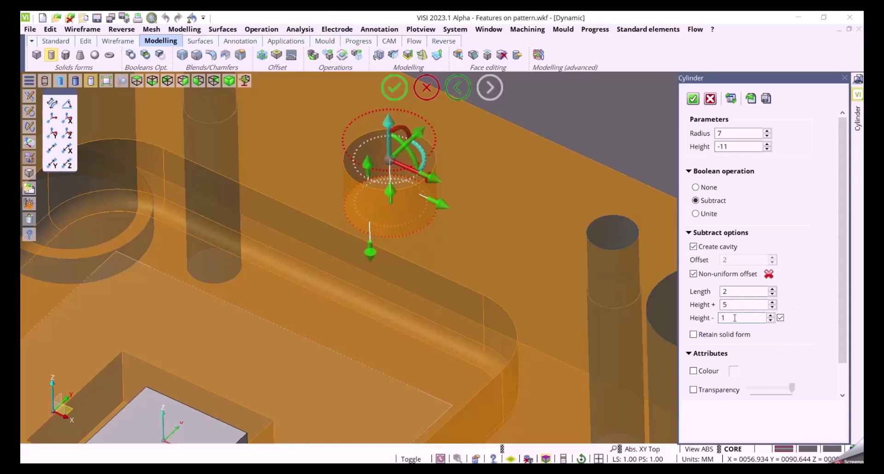
{"action": "middle_click_drag", "start_coordinate": [593, 321], "coordinate": [526, 289]}
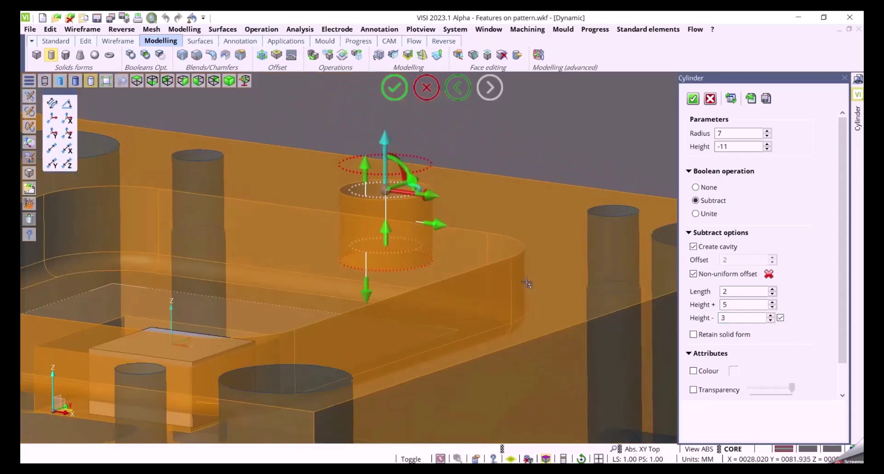
{"action": "scroll", "coordinate": [524, 304], "scroll_direction": "down", "scroll_amount": 2}
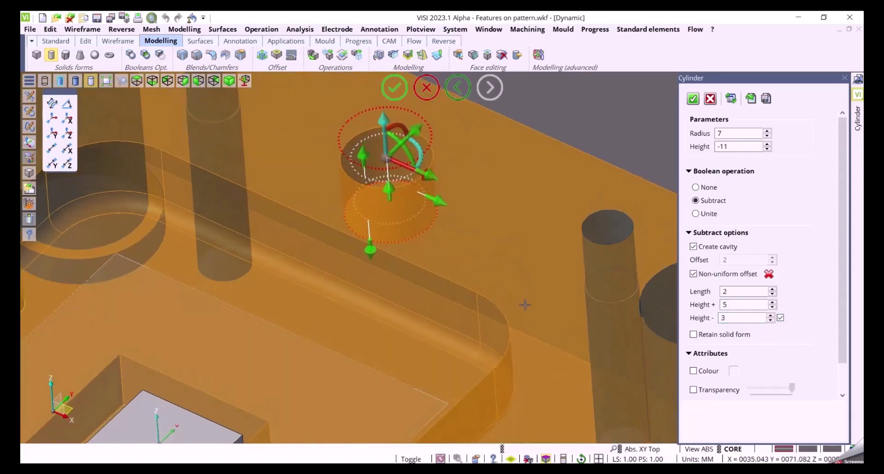
{"action": "scroll", "coordinate": [530, 307], "scroll_direction": "down", "scroll_amount": 3}
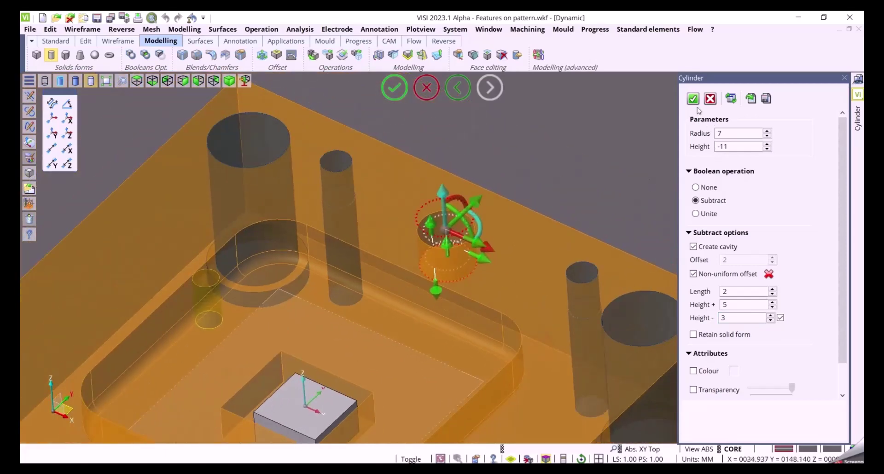
{"action": "left_click", "coordinate": [694, 99]}
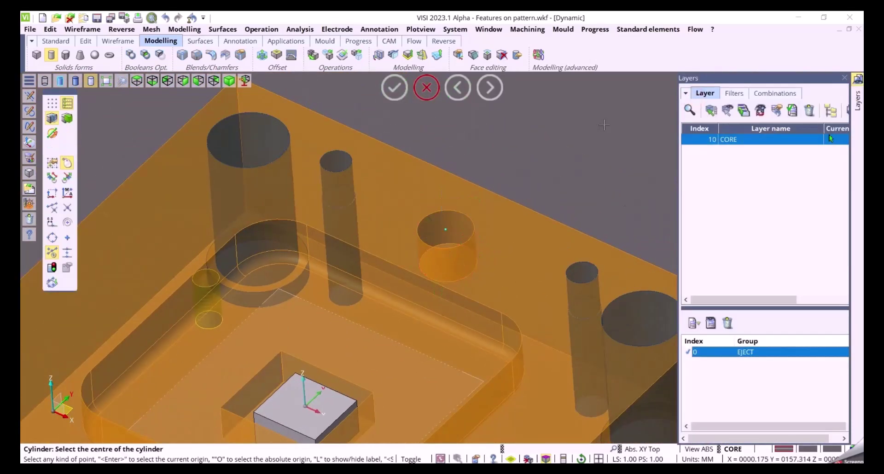
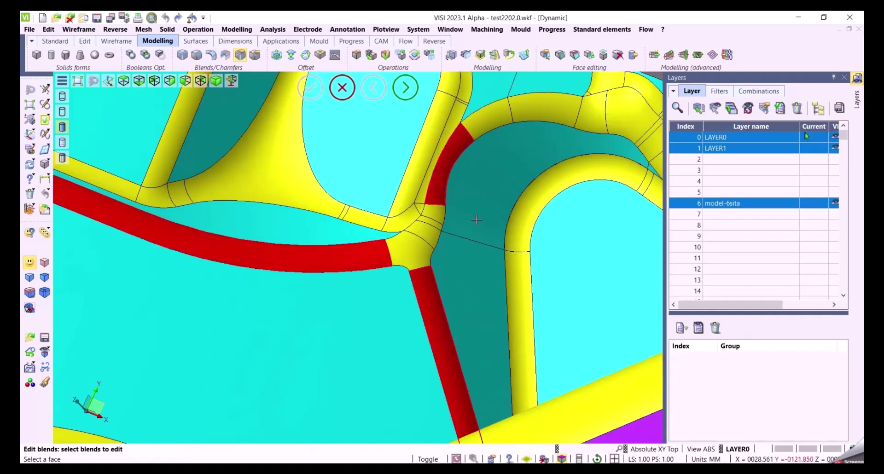
Set the edit of the three selected blends to Delete blends and enable Cap with the Planar cap mode
{"action": "right_click", "coordinate": [476, 220]}
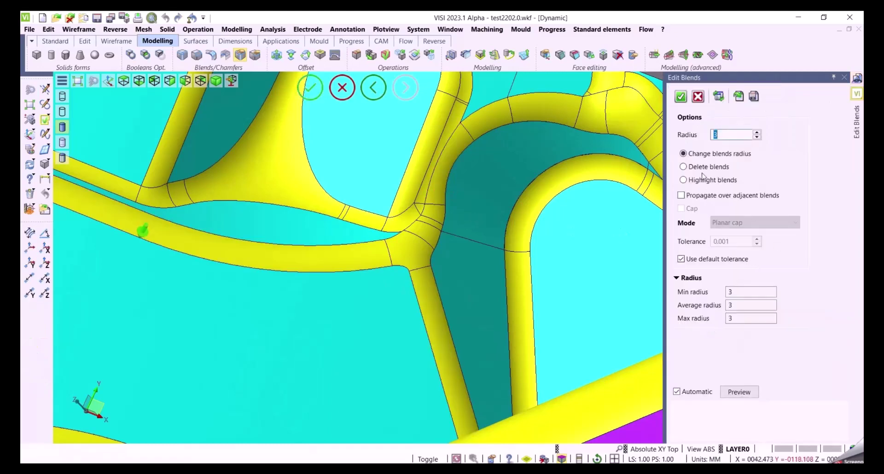
{"action": "left_click", "coordinate": [689, 166]}
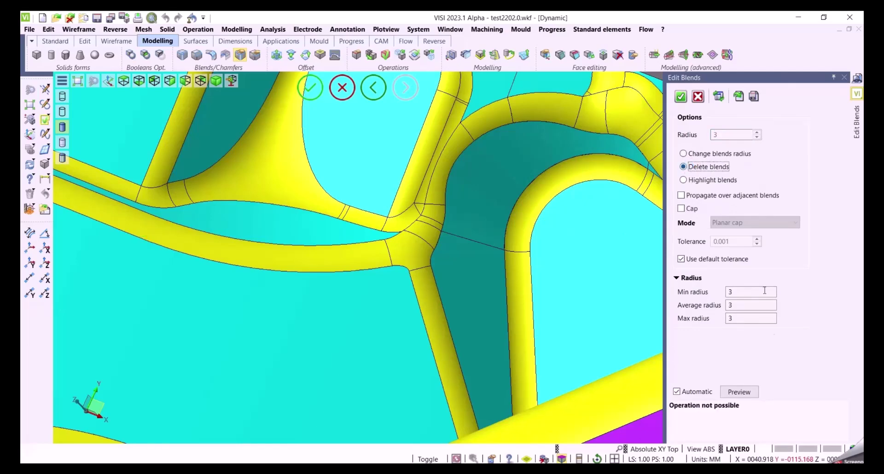
{"action": "left_click", "coordinate": [682, 209]}
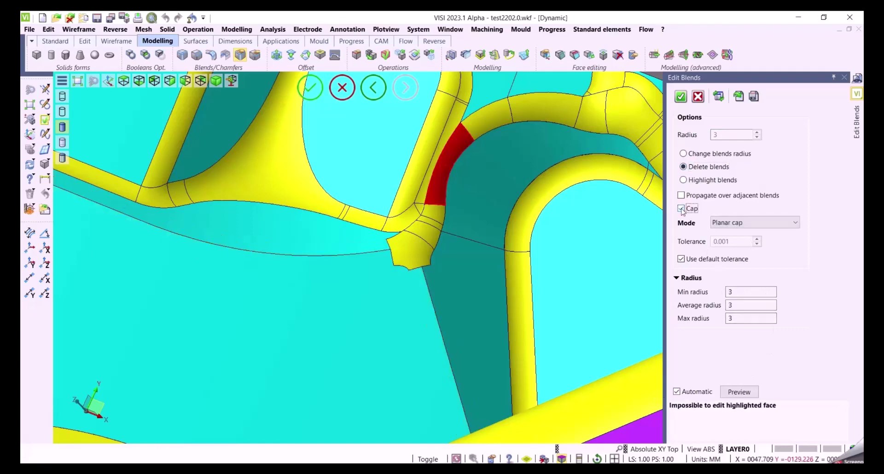
{"action": "middle_click_drag", "start_coordinate": [479, 221], "coordinate": [468, 266]}
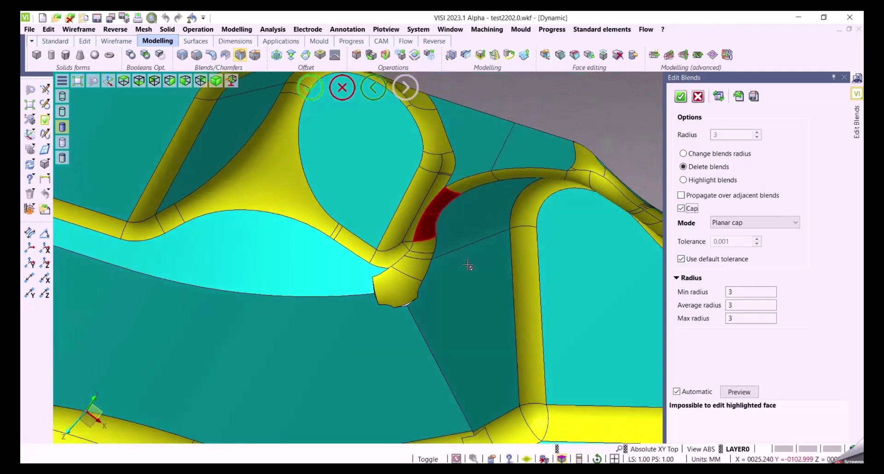
{"action": "middle_click_drag", "start_coordinate": [446, 294], "coordinate": [448, 339]}
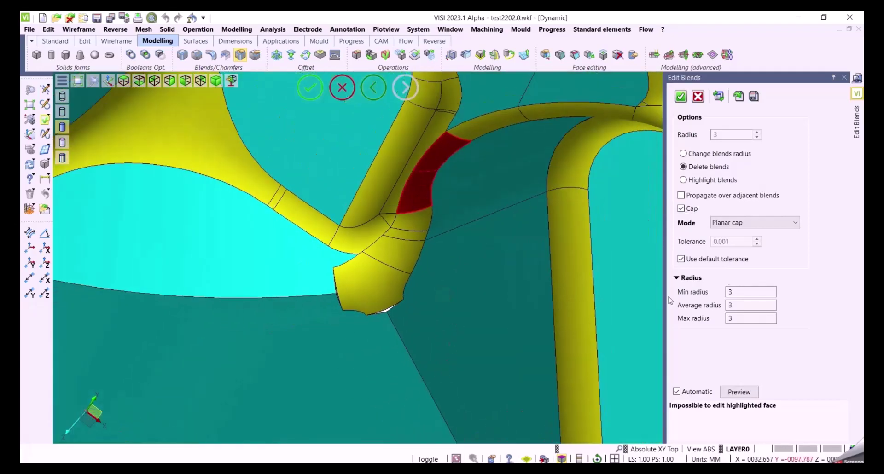
Try the Generic cap mode for deleting the blends and inspect the cap ends at the junction
{"action": "left_click", "coordinate": [759, 223]}
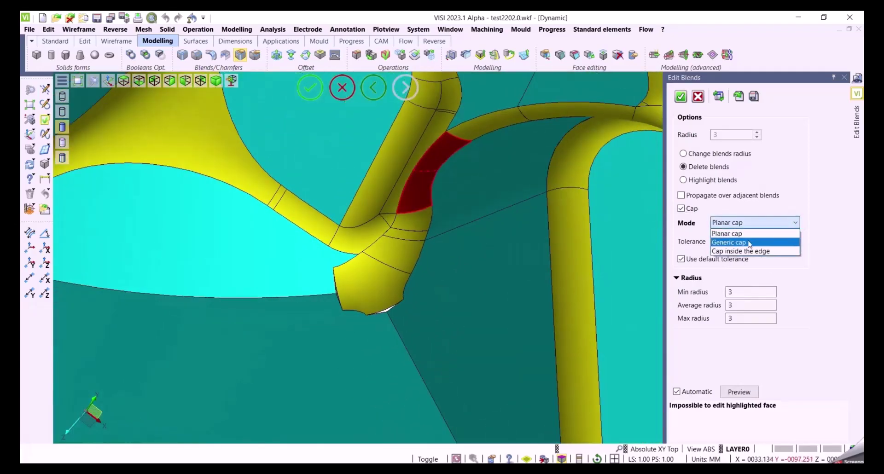
{"action": "left_click", "coordinate": [749, 243]}
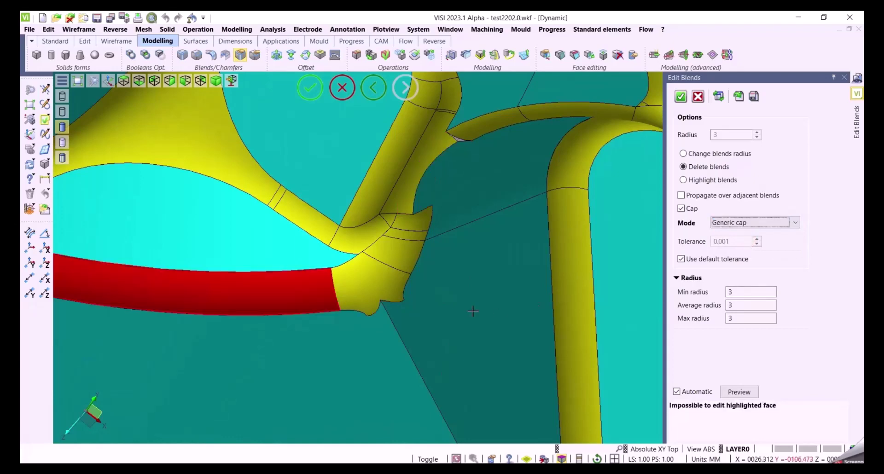
{"action": "middle_click_drag", "start_coordinate": [473, 311], "coordinate": [505, 274]}
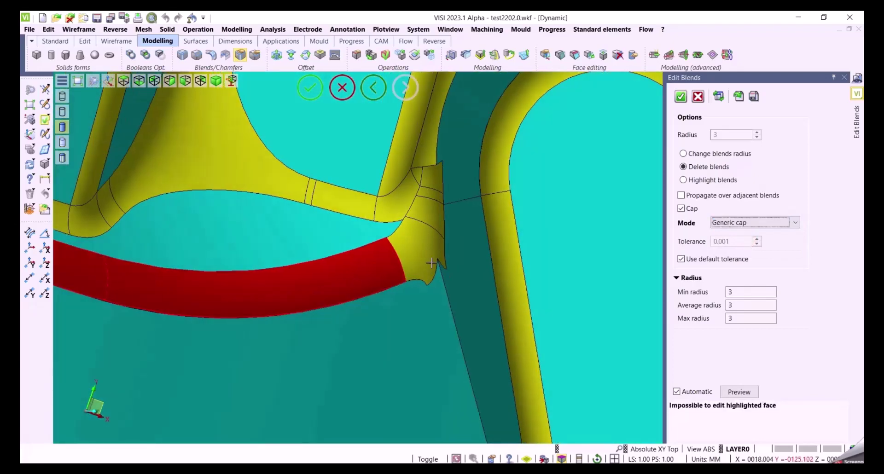
{"action": "scroll", "coordinate": [432, 264], "scroll_direction": "up", "scroll_amount": 3}
{"action": "scroll", "coordinate": [433, 263], "scroll_direction": "down", "scroll_amount": 3}
{"action": "mouse_move", "coordinate": [432, 264]}
{"action": "middle_mouse_down"}
{"action": "mouse_move", "coordinate": [462, 281]}
{"action": "mouse_move", "coordinate": [434, 263]}
{"action": "middle_mouse_up"}
Change the cap mode to Cap inside the edge and apply the deletion of the three blends
{"action": "left_click", "coordinate": [793, 223]}
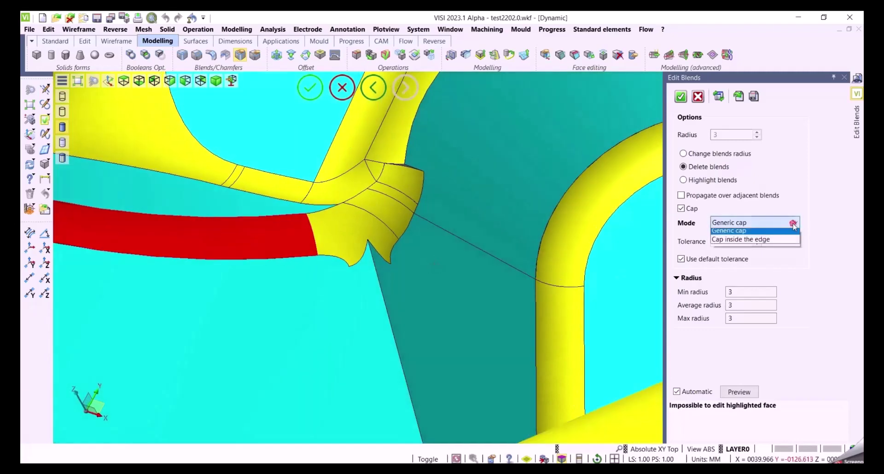
{"action": "left_click", "coordinate": [746, 240]}
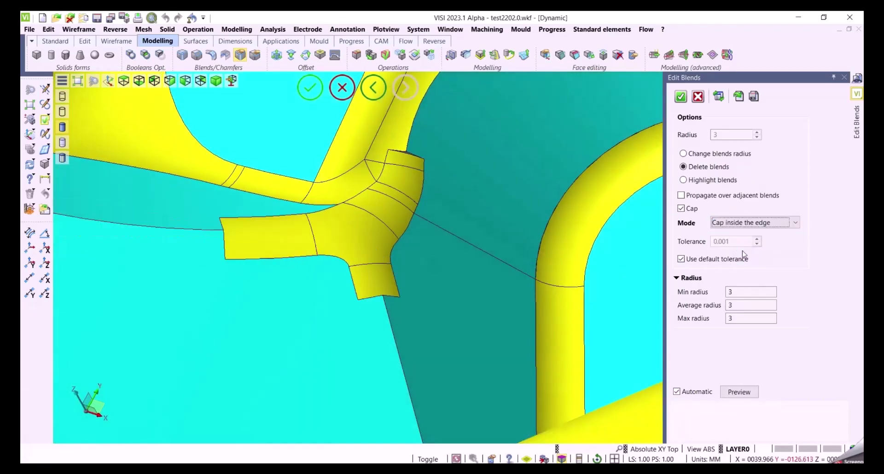
{"action": "middle_click_drag", "start_coordinate": [438, 257], "coordinate": [479, 319]}
{"action": "scroll", "coordinate": [472, 304], "scroll_direction": "down", "scroll_amount": 4}
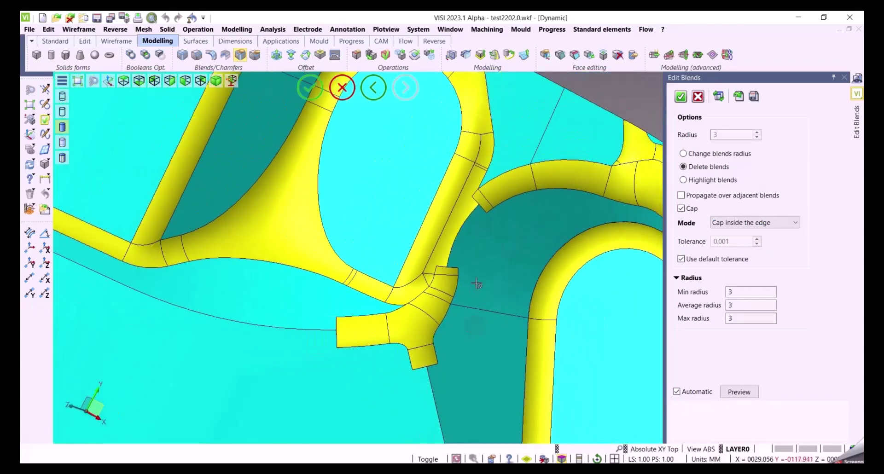
{"action": "scroll", "coordinate": [488, 267], "scroll_direction": "up", "scroll_amount": 2}
{"action": "scroll", "coordinate": [495, 245], "scroll_direction": "up", "scroll_amount": 2}
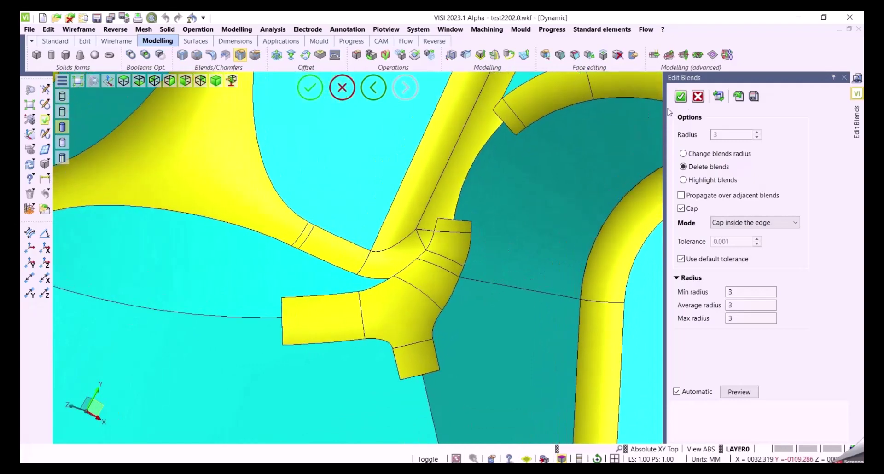
{"action": "left_click", "coordinate": [680, 96]}
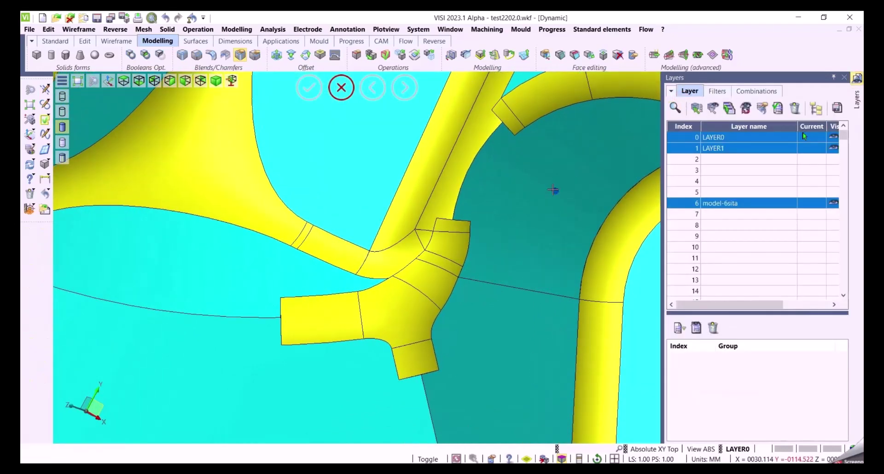
Start Delete/Extract Faces and select the blend faces running from the long stub through the junction to the opposite short stub
{"action": "left_click", "coordinate": [237, 29]}
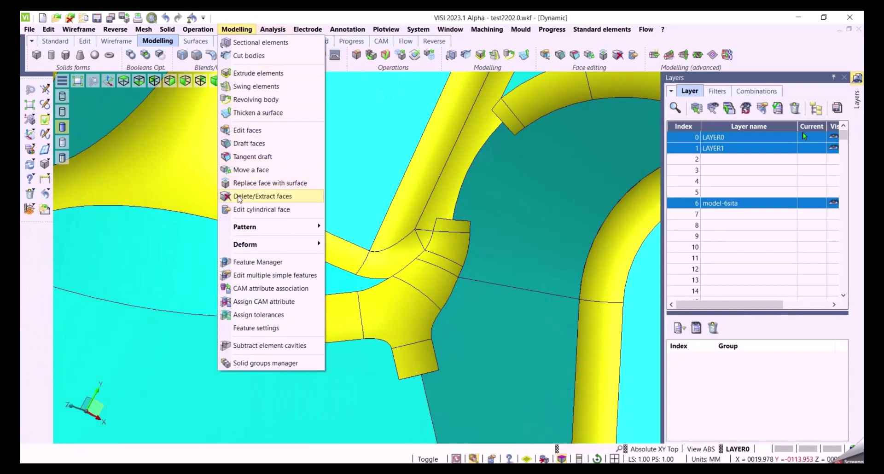
{"action": "left_click", "coordinate": [262, 196]}
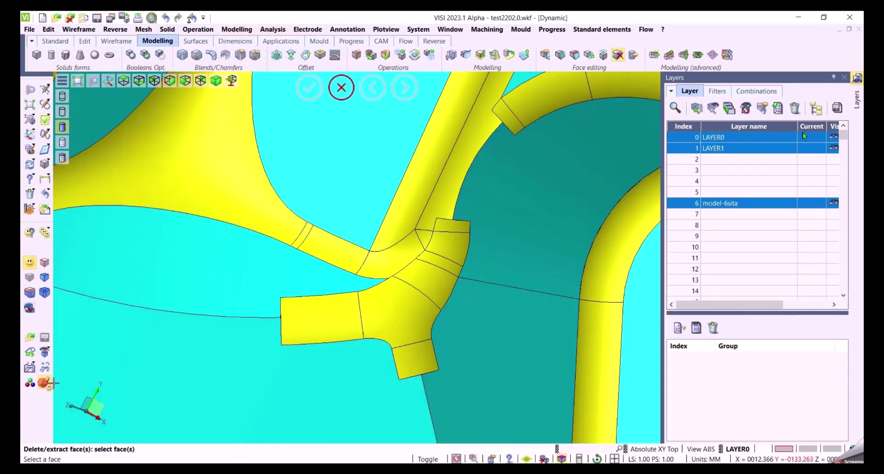
{"action": "scroll", "coordinate": [474, 368], "scroll_direction": "up", "scroll_amount": 2}
{"action": "scroll", "coordinate": [468, 385], "scroll_direction": "up", "scroll_amount": 1}
{"action": "middle_click_drag", "start_coordinate": [472, 362], "coordinate": [481, 382]}
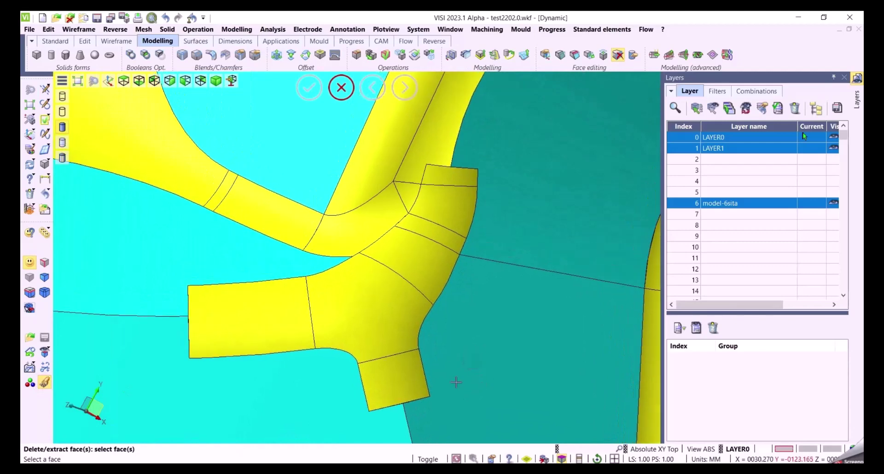
{"action": "left_click", "coordinate": [244, 326]}
{"action": "left_click", "coordinate": [354, 313]}
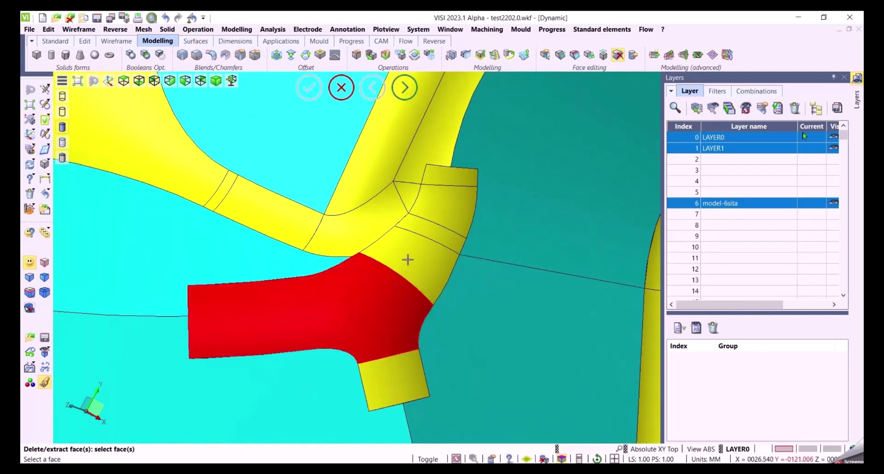
{"action": "left_click", "coordinate": [406, 259]}
{"action": "left_click", "coordinate": [414, 227]}
{"action": "left_click", "coordinate": [434, 208]}
{"action": "left_click", "coordinate": [437, 176]}
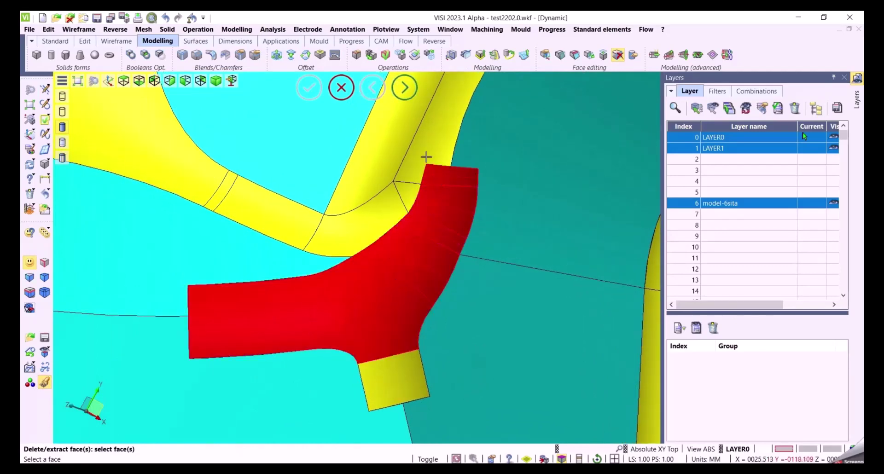
Add the remaining short stub and the stubs' end cap faces to the selection, and remove them with Delete and heal
{"action": "left_click_drag", "start_coordinate": [417, 157], "coordinate": [489, 171]}
{"action": "left_click", "coordinate": [393, 377]}
{"action": "left_click_drag", "start_coordinate": [340, 387], "coordinate": [464, 419]}
{"action": "left_click_drag", "start_coordinate": [170, 272], "coordinate": [210, 381]}
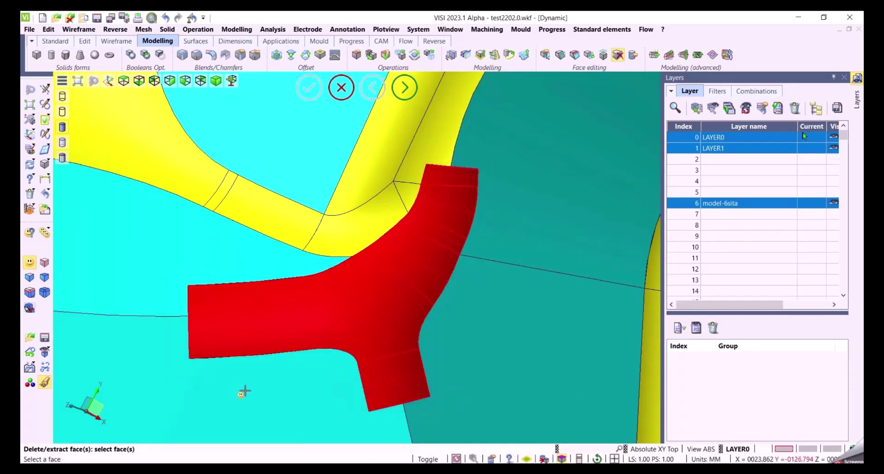
{"action": "mouse_move", "coordinate": [245, 391]}
{"action": "middle_mouse_down"}
{"action": "mouse_move", "coordinate": [214, 385]}
{"action": "mouse_move", "coordinate": [248, 391]}
{"action": "mouse_move", "coordinate": [248, 383]}
{"action": "middle_mouse_up"}
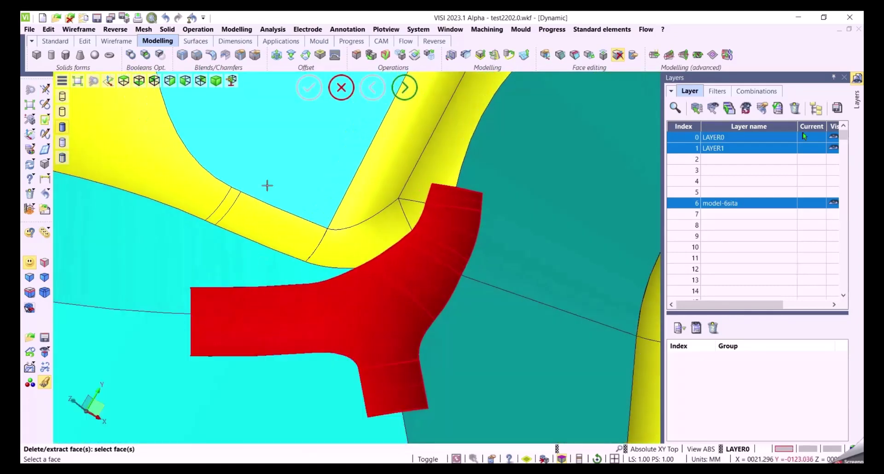
{"action": "left_click", "coordinate": [301, 153]}
{"action": "right_click", "coordinate": [300, 153]}
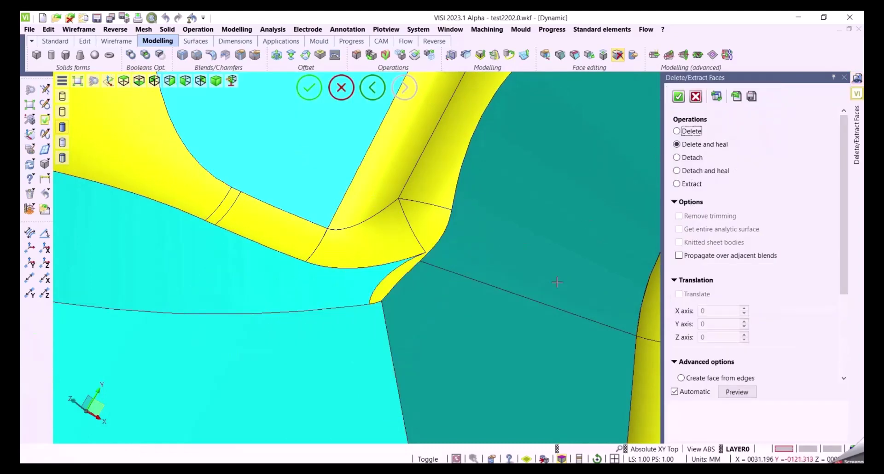
{"action": "middle_click_drag", "start_coordinate": [556, 281], "coordinate": [556, 257]}
{"action": "right_click", "coordinate": [552, 228]}
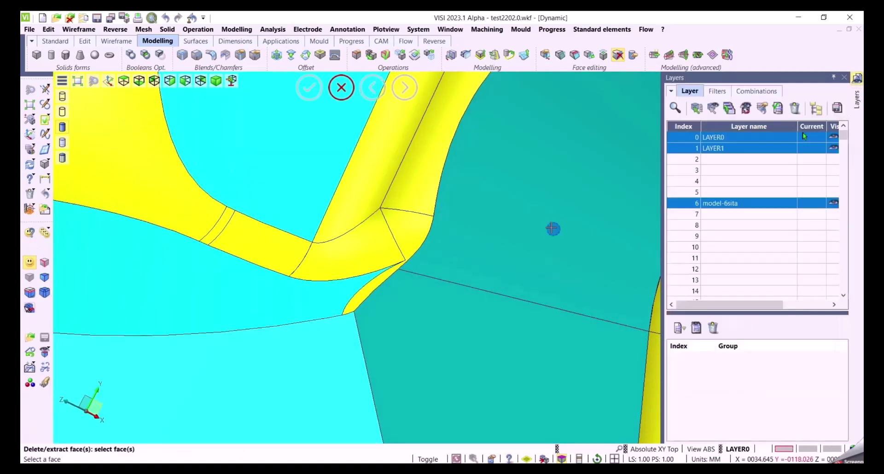
Remove the small leftover blend face at the junction corner with Delete and heal
{"action": "left_click", "coordinate": [414, 238]}
{"action": "right_click", "coordinate": [495, 278]}
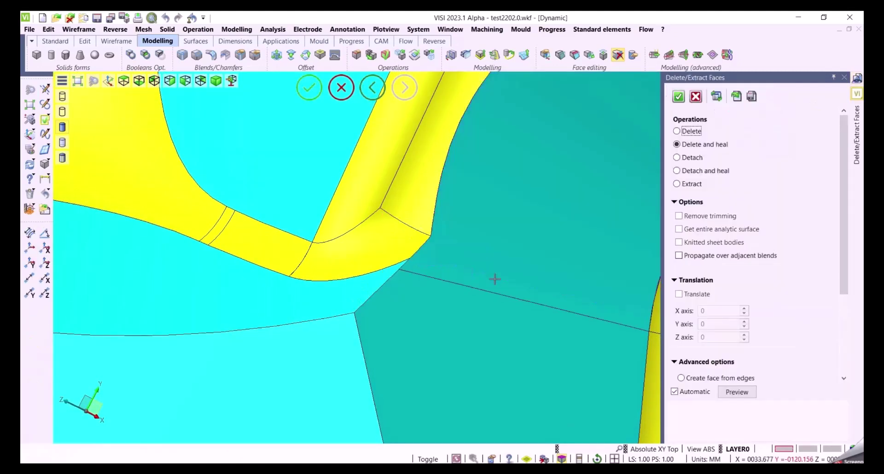
{"action": "mouse_move", "coordinate": [496, 279]}
{"action": "middle_mouse_down"}
{"action": "mouse_move", "coordinate": [533, 294]}
{"action": "mouse_move", "coordinate": [507, 284]}
{"action": "mouse_move", "coordinate": [515, 253]}
{"action": "middle_mouse_up"}
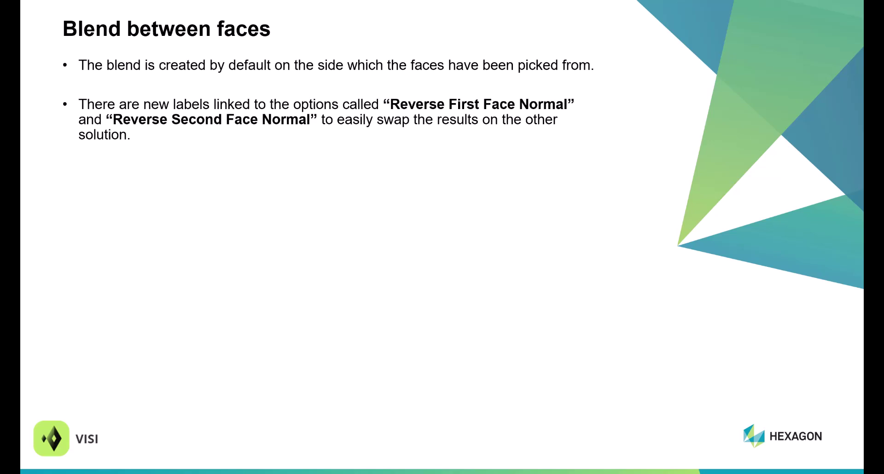
{"action": "key", "text": "Right"}
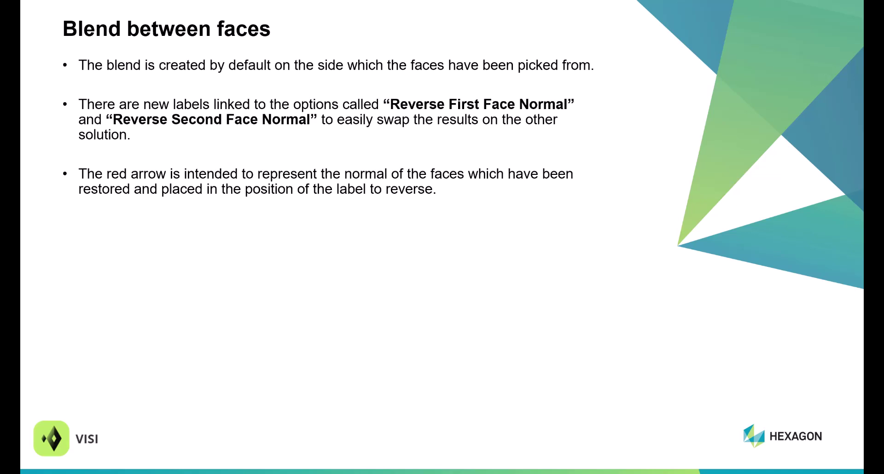
{"action": "key", "text": "Right"}
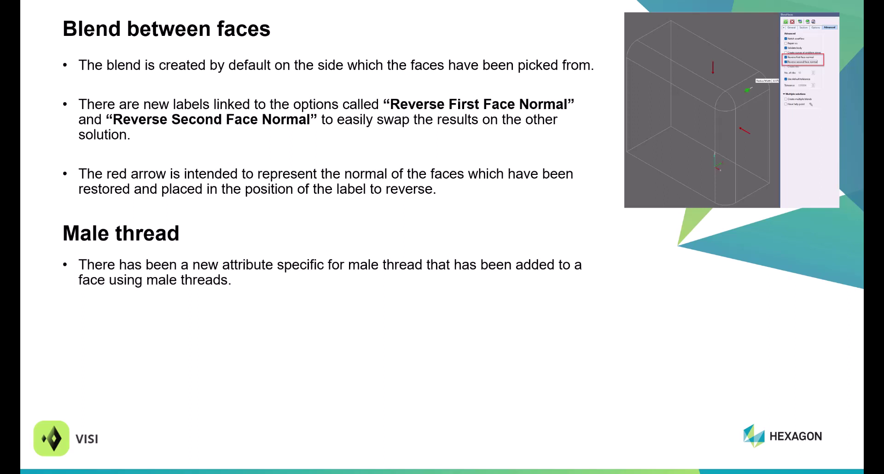
{"action": "key", "text": "Right"}
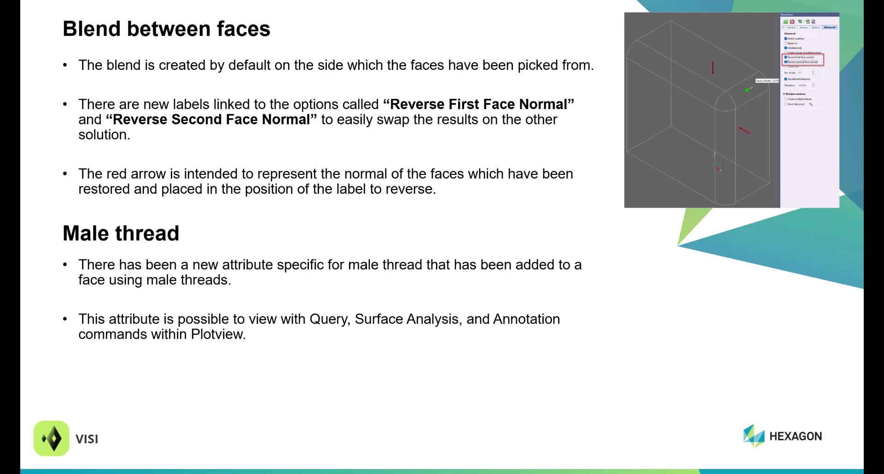
{"action": "key", "text": "Right"}
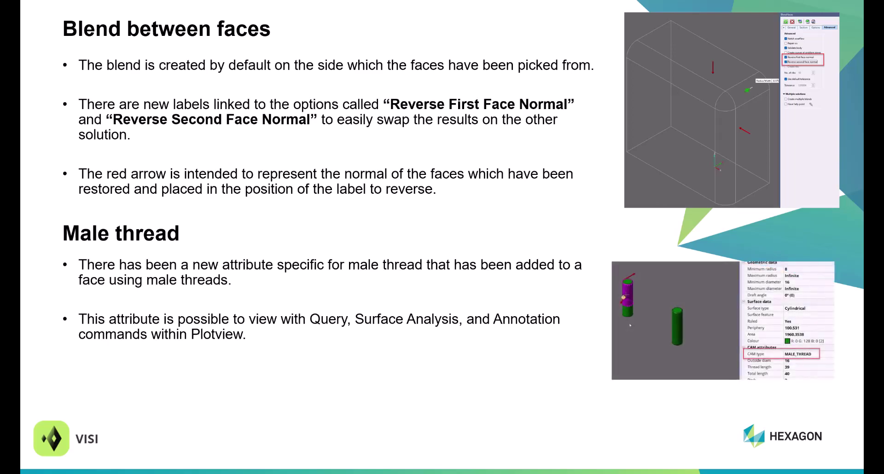
{"action": "key", "text": "Right"}
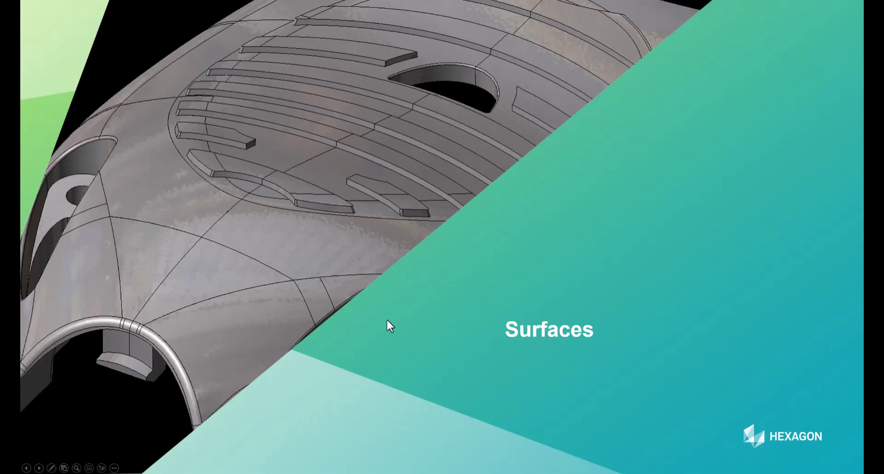
{"action": "key", "text": "Right"}
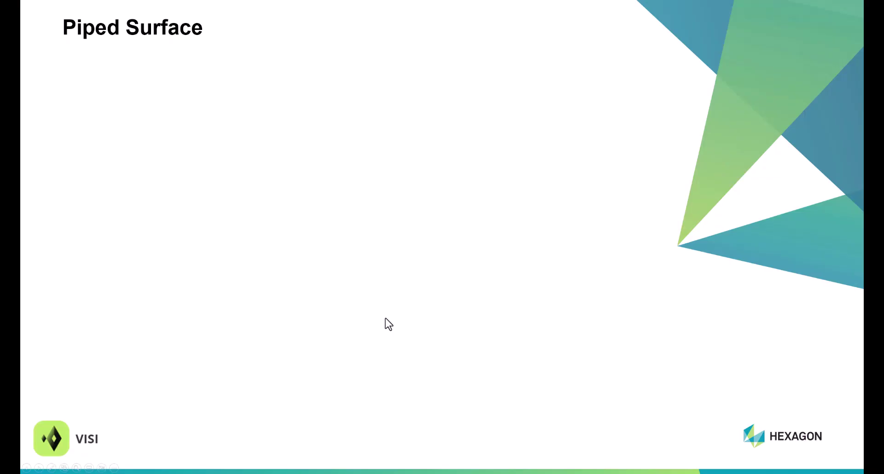
{"action": "key", "text": "Right"}
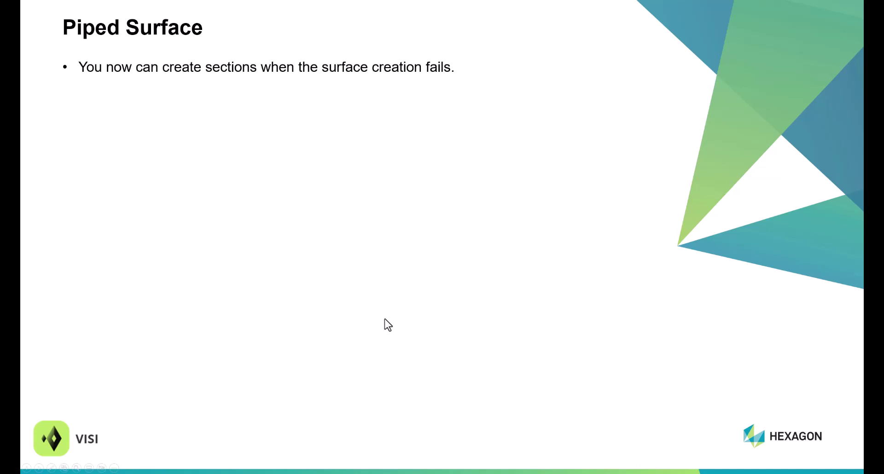
{"action": "key", "text": "Right"}
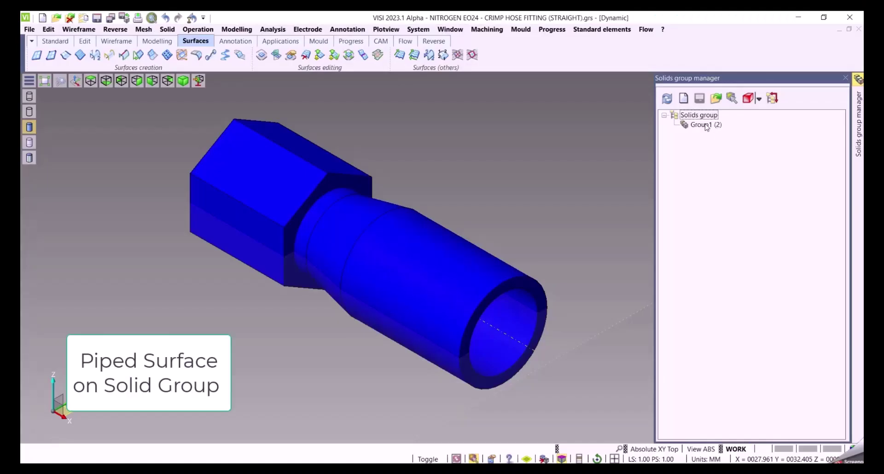
Highlight Group1 of the hose fitting briefly, and set up a solid Piped surface of radius 3 along the group's centre axis
{"action": "left_click", "coordinate": [704, 124]}
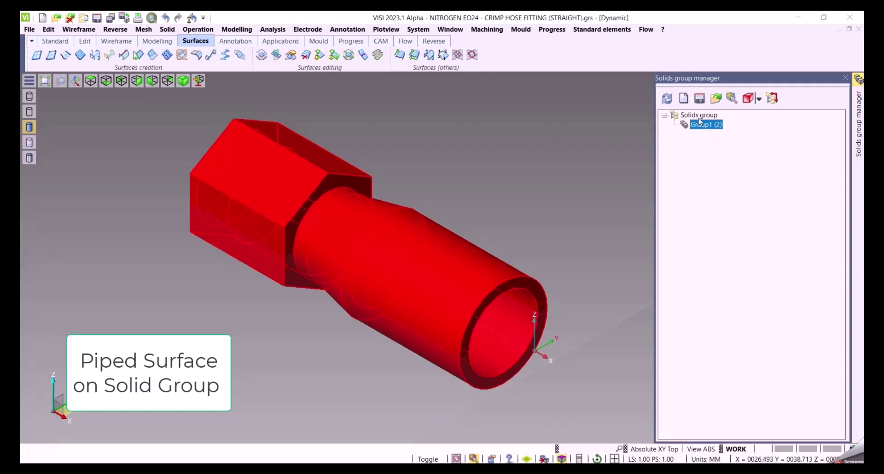
{"action": "left_click", "coordinate": [704, 118]}
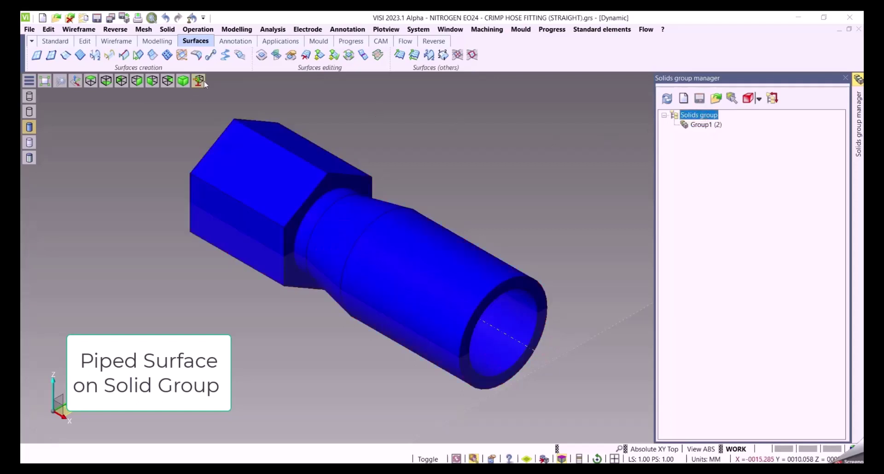
{"action": "left_click", "coordinate": [211, 56]}
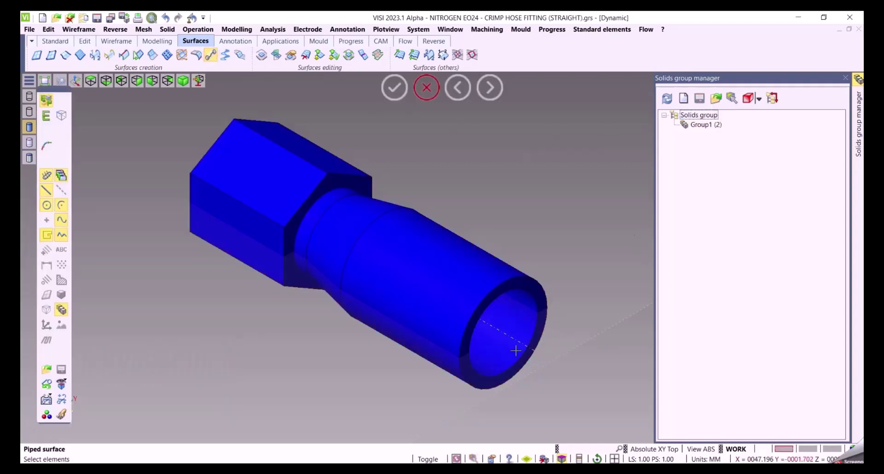
{"action": "left_click", "coordinate": [503, 334]}
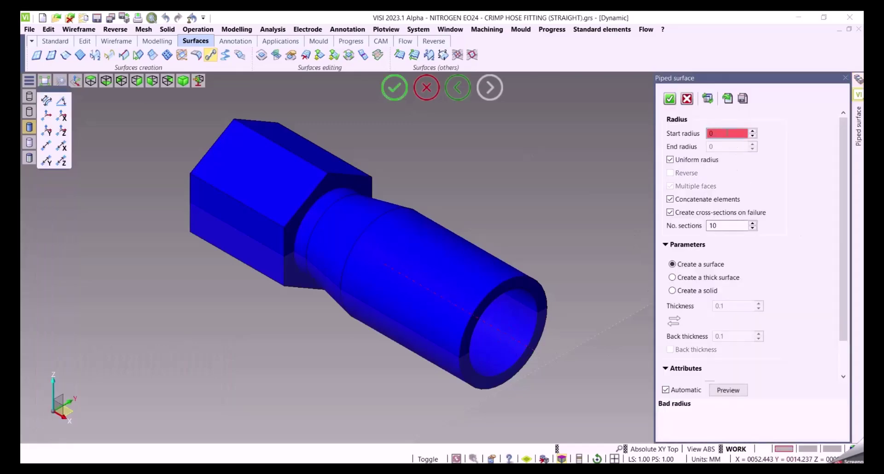
{"action": "type", "text": "3"}
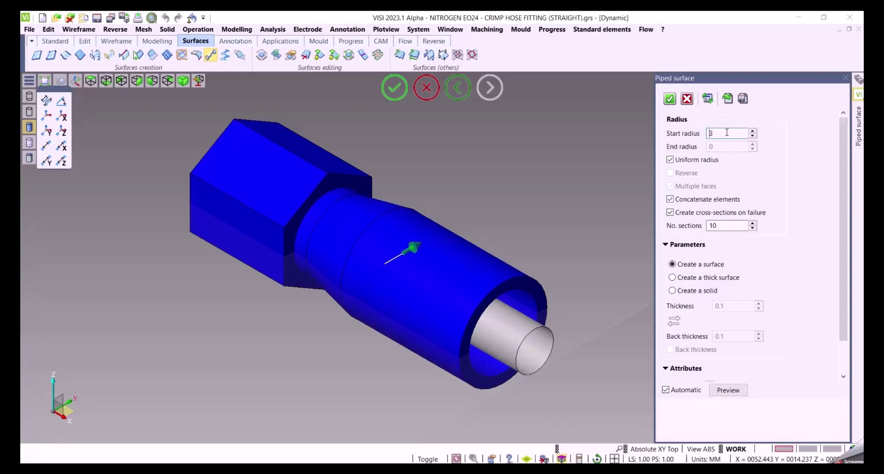
{"action": "left_click", "coordinate": [692, 292]}
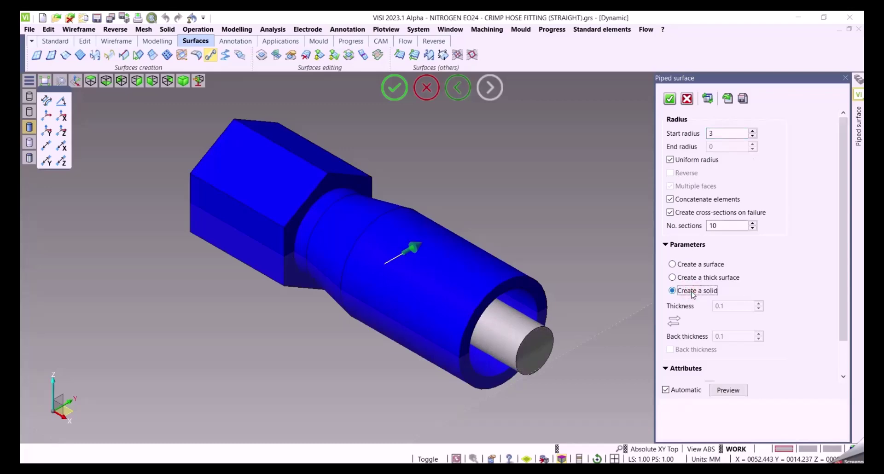
{"action": "mouse_move", "coordinate": [621, 261]}
{"action": "middle_mouse_down"}
{"action": "mouse_move", "coordinate": [572, 247]}
{"action": "mouse_move", "coordinate": [610, 252]}
{"action": "middle_mouse_up"}
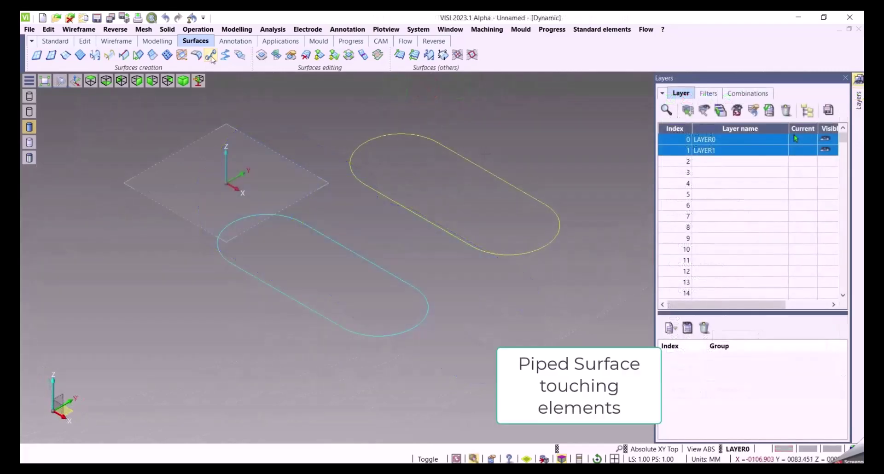
Set up a Piped surface along all touching elements of the cyan slot profile with a start radius of 5
{"action": "left_click", "coordinate": [211, 56]}
{"action": "left_click", "coordinate": [374, 193]}
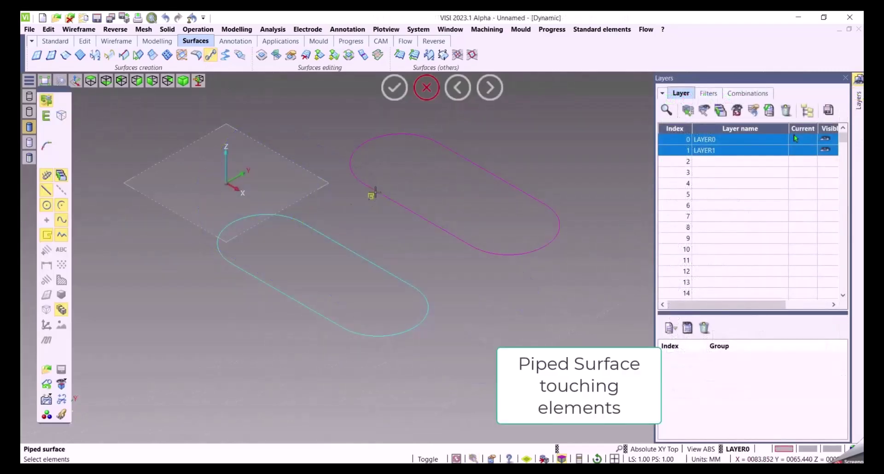
{"action": "left_click", "coordinate": [374, 193]}
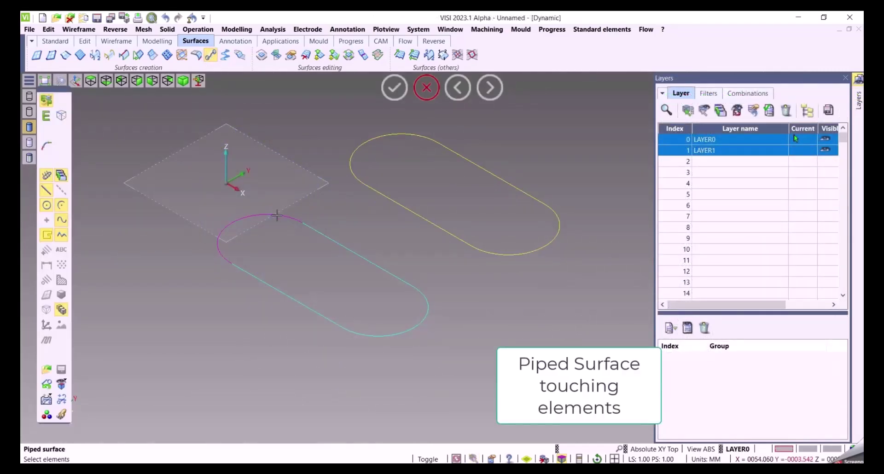
{"action": "left_click_drag", "start_coordinate": [181, 200], "coordinate": [446, 368]}
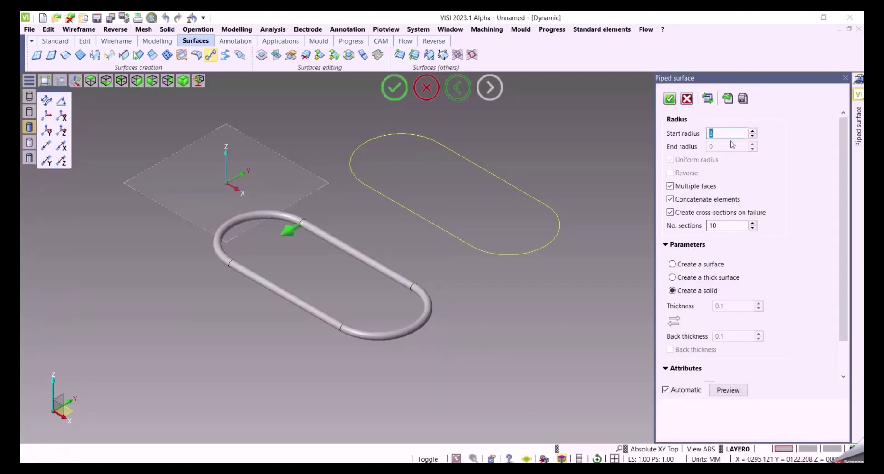
{"action": "type", "text": "5"}
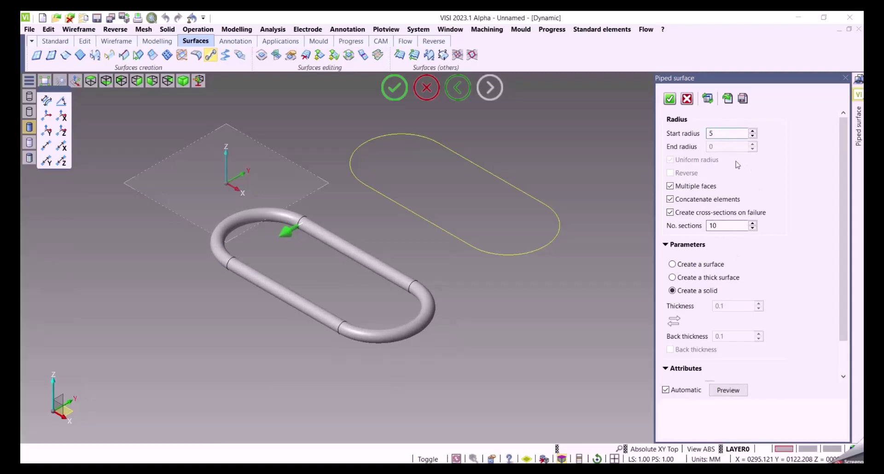
Compare the slot pipe preview with the Concatenate elements and Multiple faces options switched off and on
{"action": "left_click", "coordinate": [686, 200]}
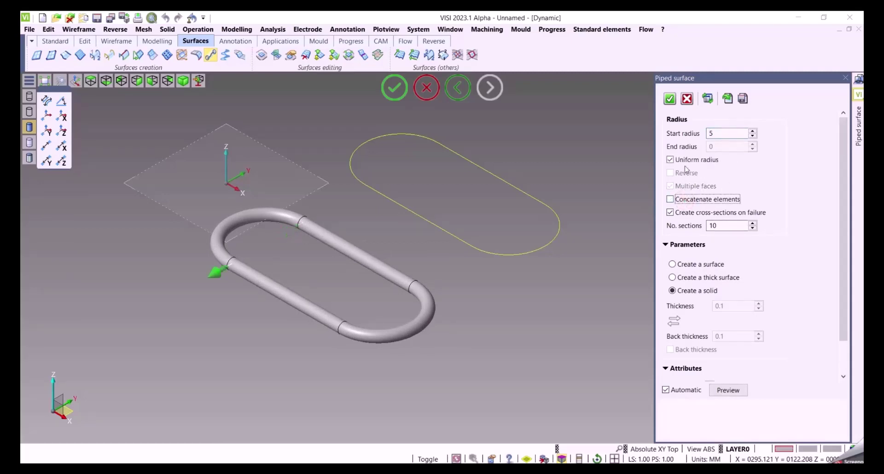
{"action": "left_click", "coordinate": [684, 204]}
{"action": "left_click", "coordinate": [681, 187]}
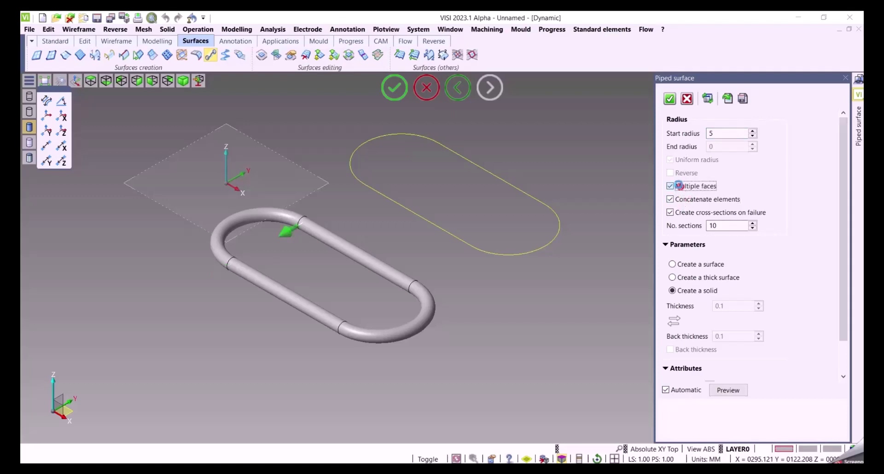
{"action": "left_click", "coordinate": [681, 187]}
{"action": "left_click", "coordinate": [679, 201]}
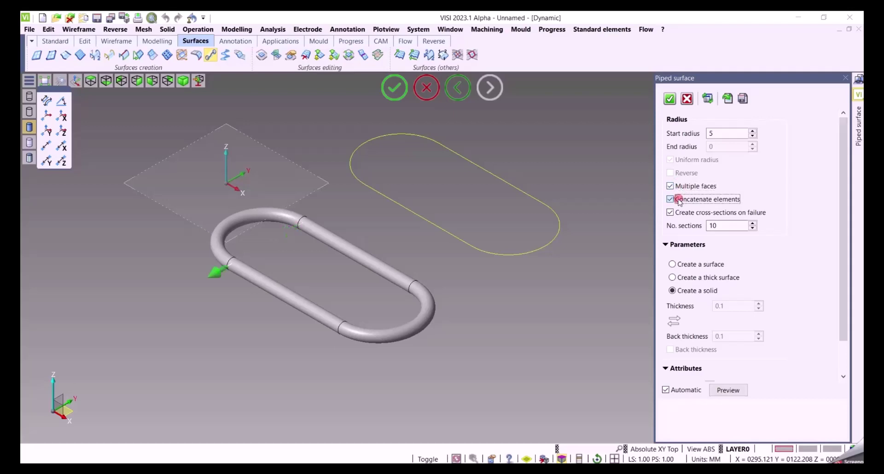
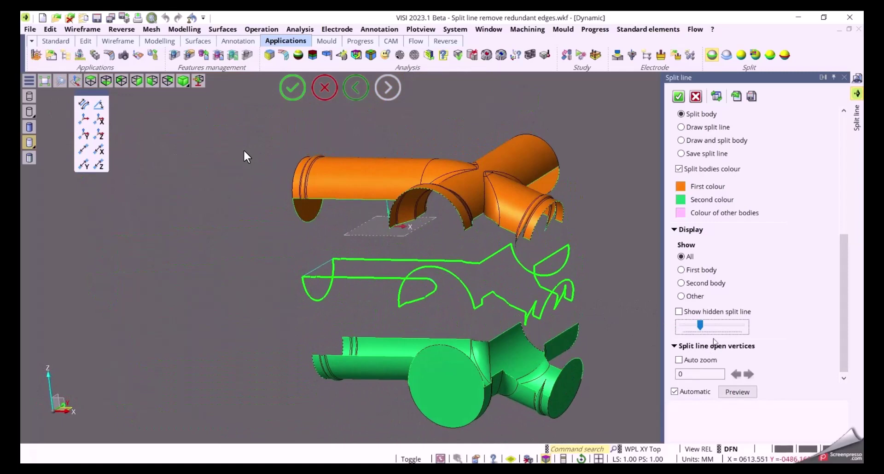
Bring the two separated split bodies fully back together in the Split line display preview
{"action": "left_click_drag", "start_coordinate": [700, 326], "coordinate": [682, 325]}
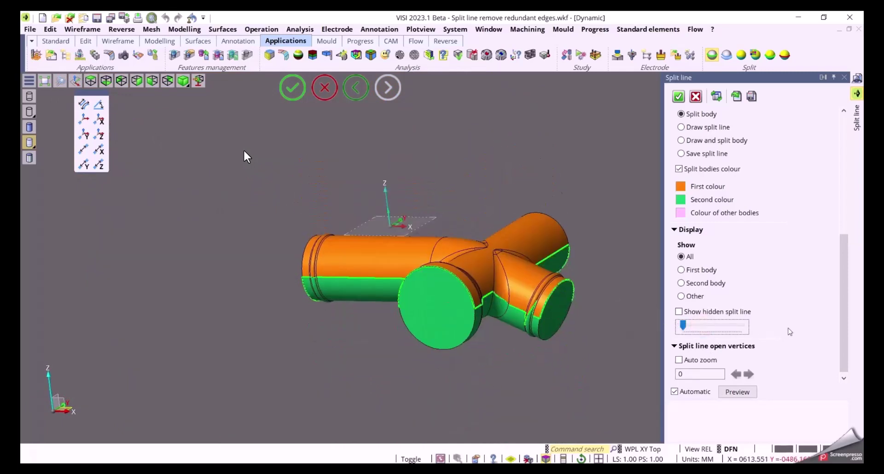
Examine the first body, second body and other elements of the split preview separately, ending with all of them displayed
{"action": "left_click", "coordinate": [681, 270]}
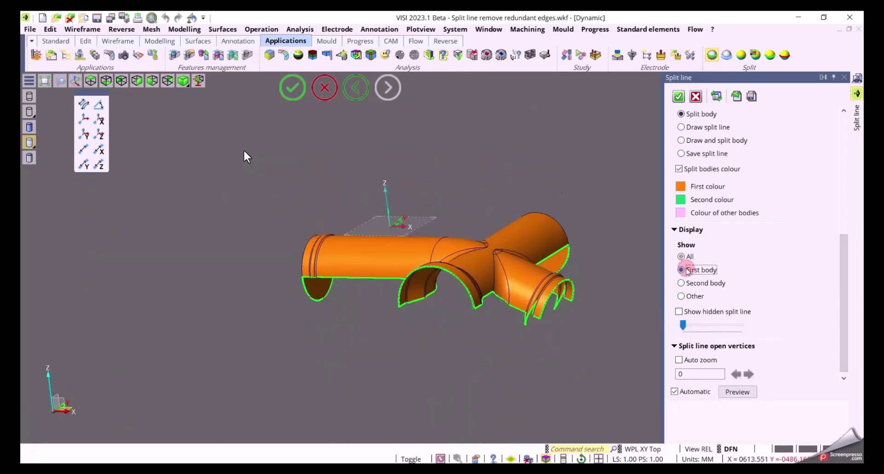
{"action": "mouse_move", "coordinate": [598, 322]}
{"action": "middle_mouse_down"}
{"action": "mouse_move", "coordinate": [616, 295]}
{"action": "mouse_move", "coordinate": [590, 323]}
{"action": "middle_mouse_up"}
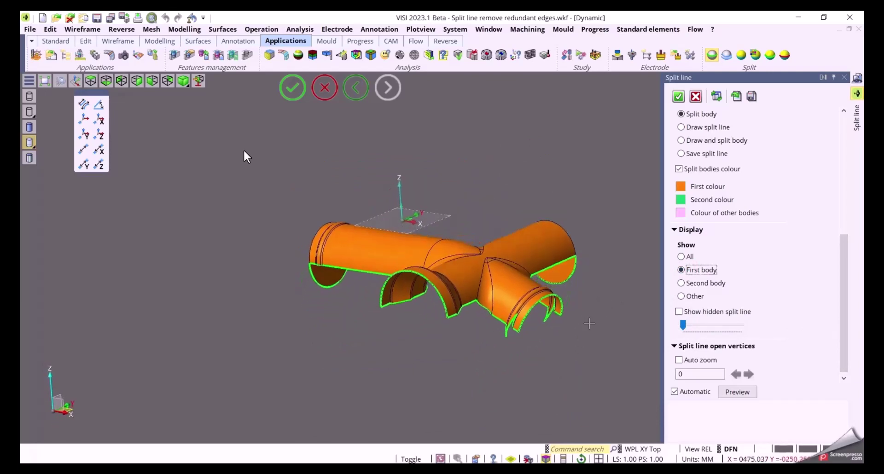
{"action": "left_click", "coordinate": [681, 283]}
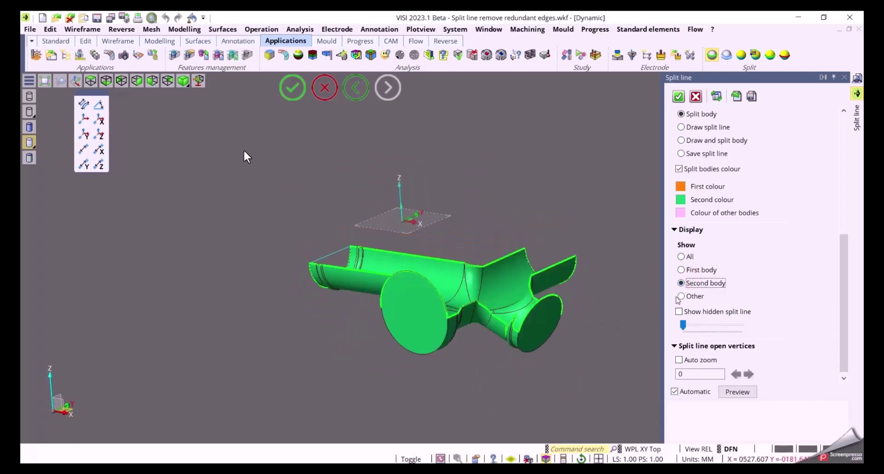
{"action": "left_click", "coordinate": [687, 297]}
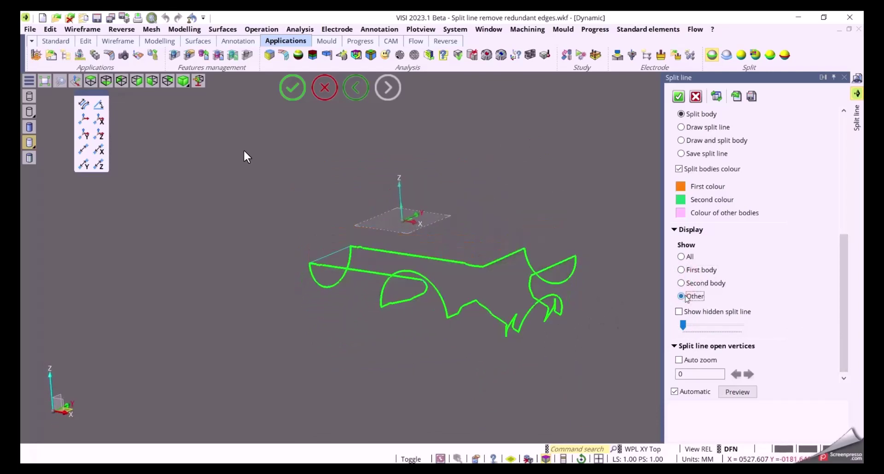
{"action": "left_click", "coordinate": [681, 257]}
Add a split line segment by points across the raised ring of the short angled branch, joining the two broken line ends
{"action": "left_click_drag", "start_coordinate": [837, 348], "coordinate": [837, 222]}
{"action": "scroll", "coordinate": [520, 339], "scroll_direction": "up", "scroll_amount": 5}
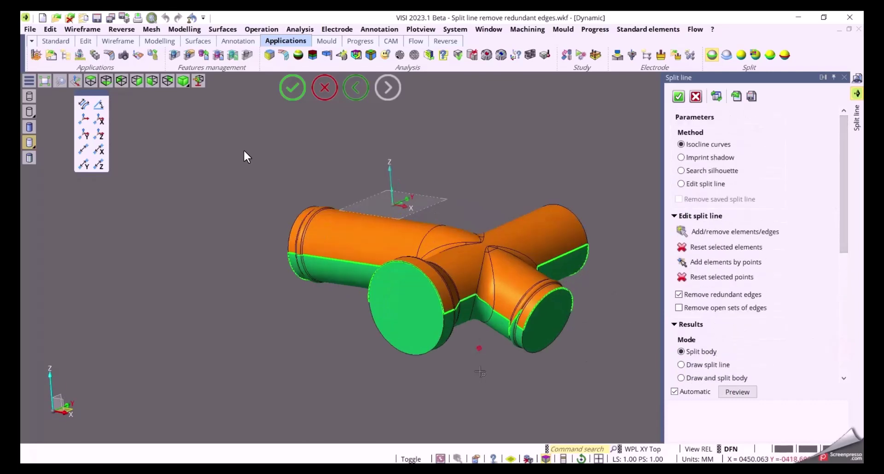
{"action": "middle_click_drag", "start_coordinate": [409, 389], "coordinate": [346, 388]}
{"action": "middle_click_drag", "start_coordinate": [255, 353], "coordinate": [543, 344]}
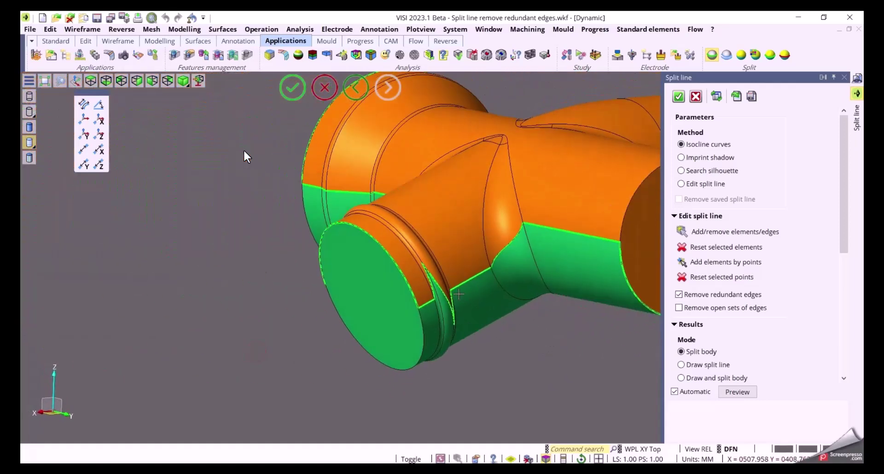
{"action": "scroll", "coordinate": [459, 295], "scroll_direction": "up", "scroll_amount": 5}
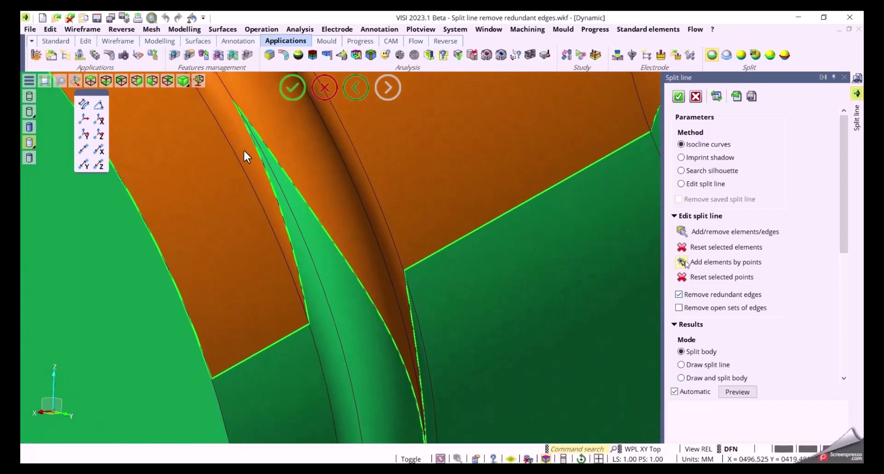
{"action": "left_click", "coordinate": [685, 262]}
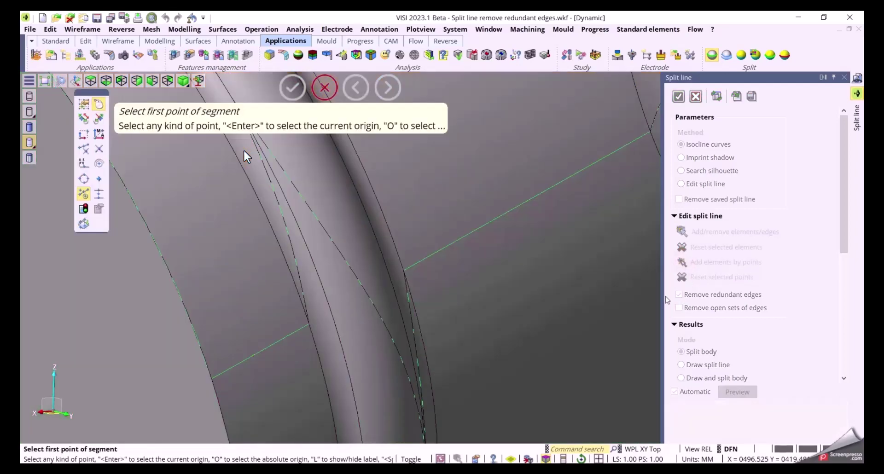
{"action": "left_click", "coordinate": [309, 324]}
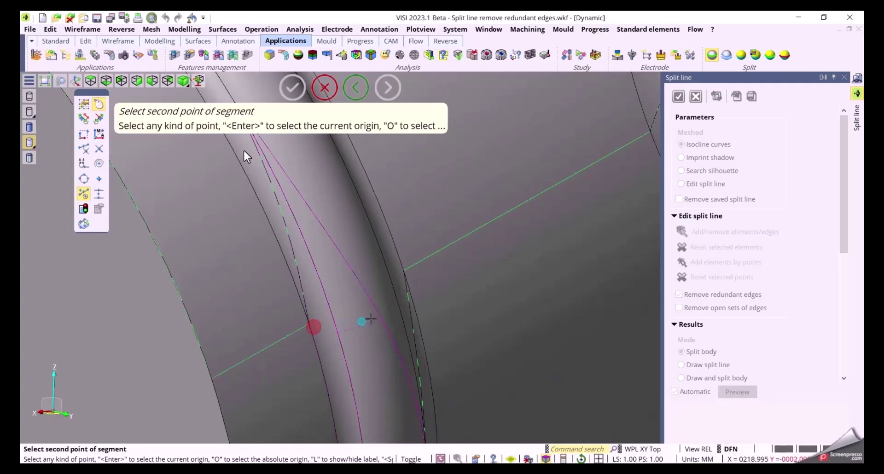
{"action": "left_click", "coordinate": [405, 270]}
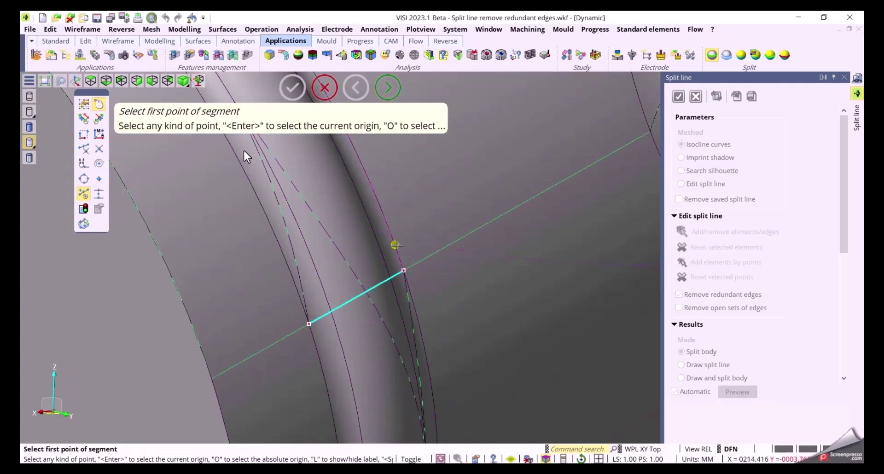
Add a second point-to-point split line segment across the same ring on the branch's opposite side, and accept both segments
{"action": "scroll", "coordinate": [485, 361], "scroll_direction": "down", "scroll_amount": 8}
{"action": "middle_click_drag", "start_coordinate": [278, 363], "coordinate": [391, 350]}
{"action": "scroll", "coordinate": [623, 335], "scroll_direction": "up", "scroll_amount": 10}
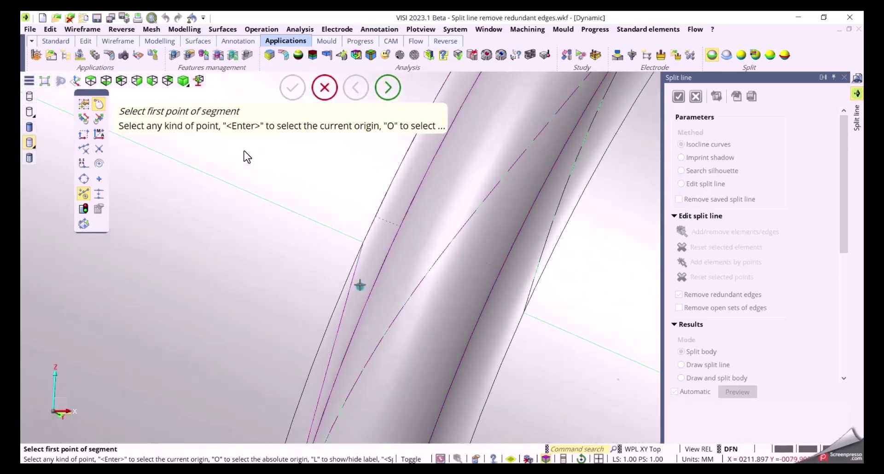
{"action": "left_click", "coordinate": [363, 243]}
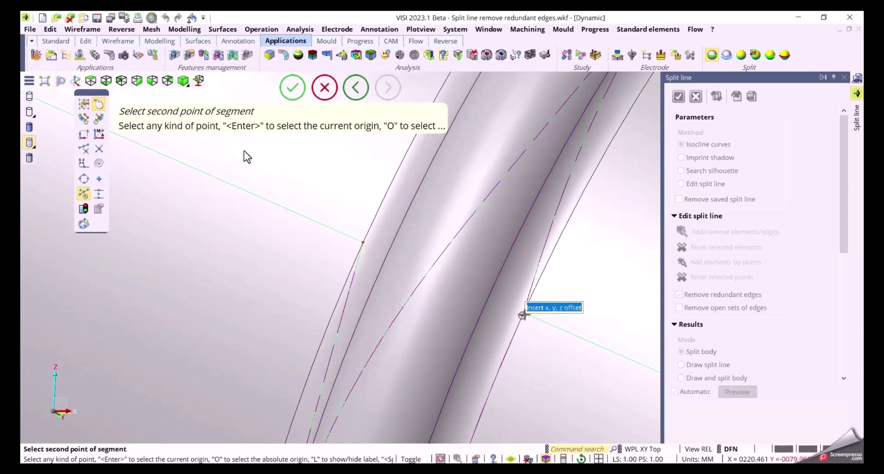
{"action": "scroll", "coordinate": [523, 315], "scroll_direction": "up", "scroll_amount": 3}
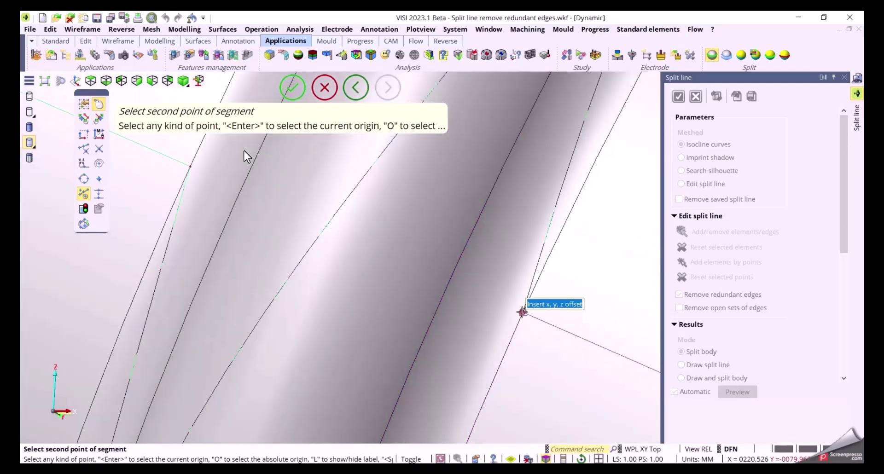
{"action": "left_click", "coordinate": [522, 312]}
{"action": "scroll", "coordinate": [522, 312], "scroll_direction": "down", "scroll_amount": 6}
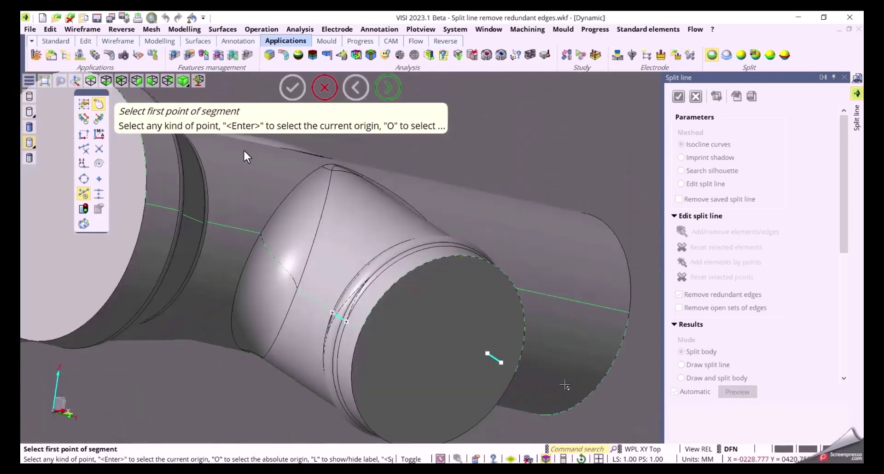
{"action": "middle_click_drag", "start_coordinate": [566, 386], "coordinate": [606, 355]}
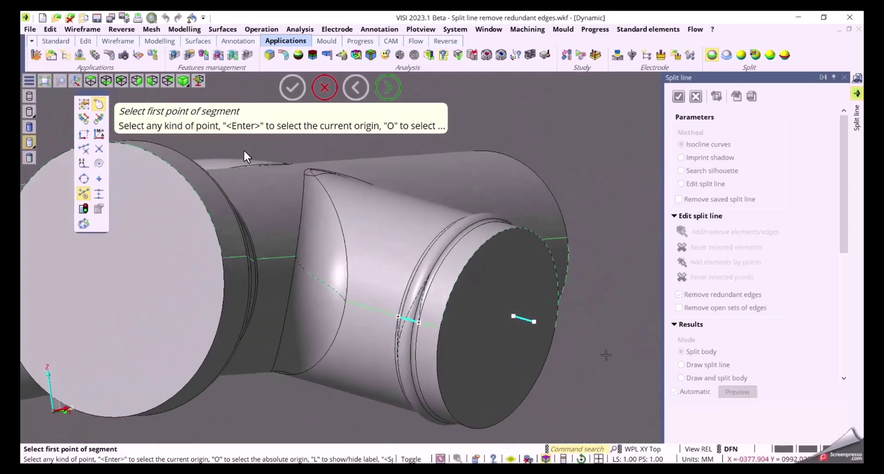
{"action": "right_click", "coordinate": [612, 315]}
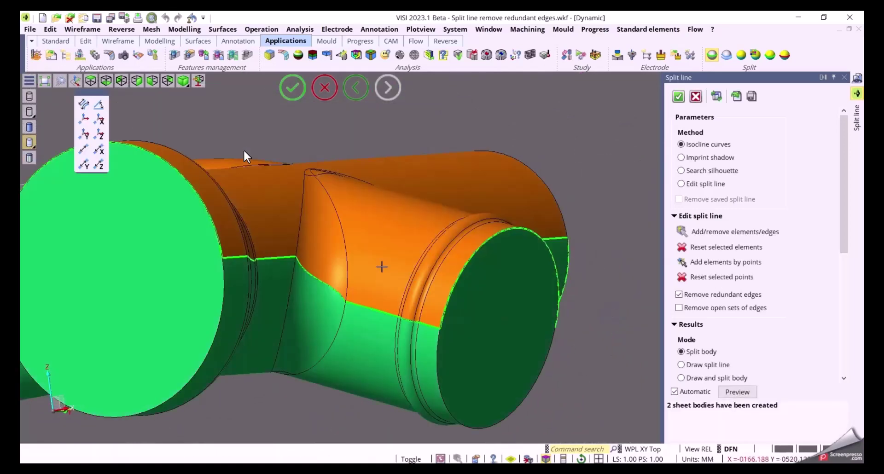
Compare the split preview with Remove redundant edges off and on, isolating the Other bodies while it is off
{"action": "scroll", "coordinate": [389, 335], "scroll_direction": "up", "scroll_amount": 5}
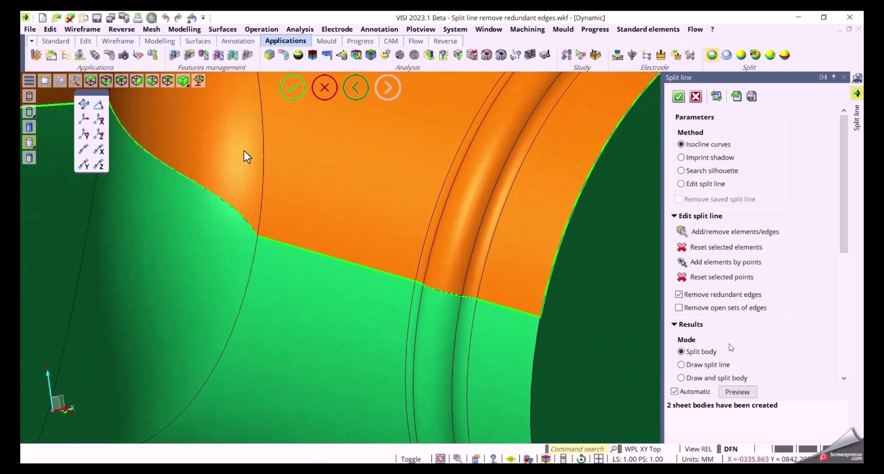
{"action": "left_click", "coordinate": [689, 298]}
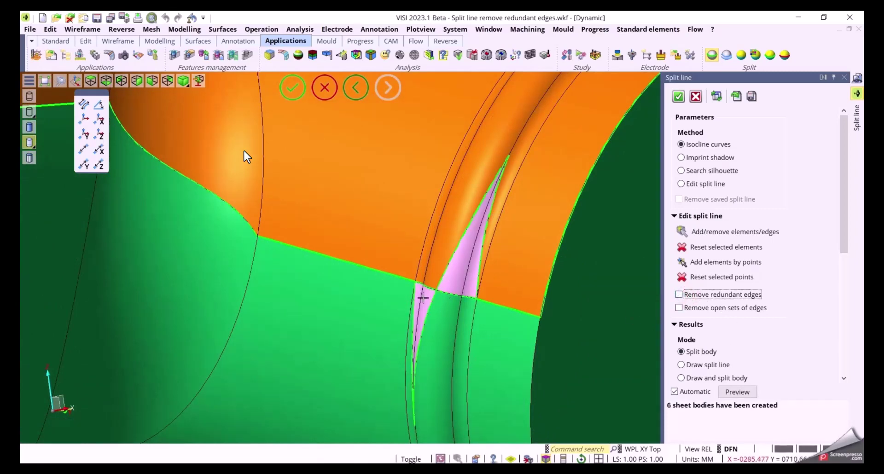
{"action": "left_click_drag", "start_coordinate": [838, 242], "coordinate": [851, 365]}
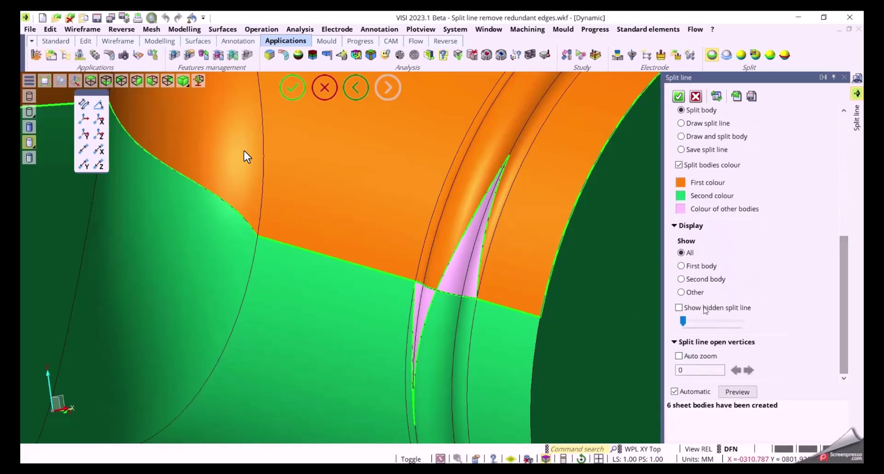
{"action": "left_click", "coordinate": [685, 293]}
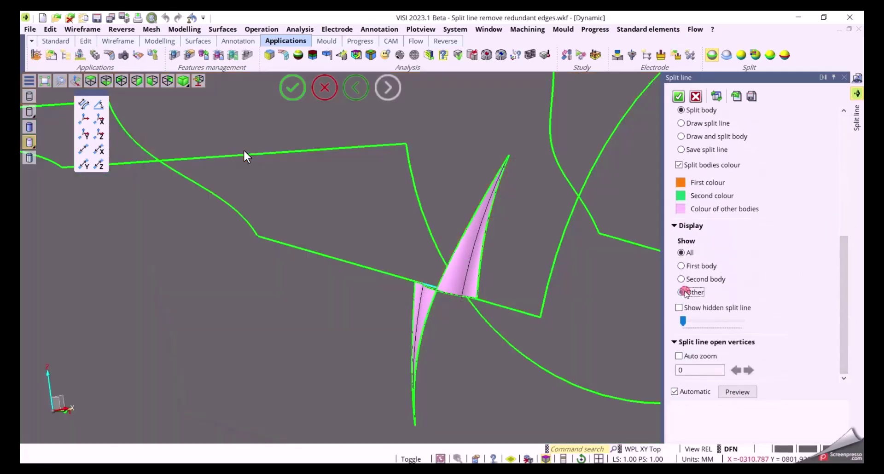
{"action": "left_click", "coordinate": [691, 253]}
{"action": "scroll", "coordinate": [848, 327], "scroll_direction": "up", "scroll_amount": 10}
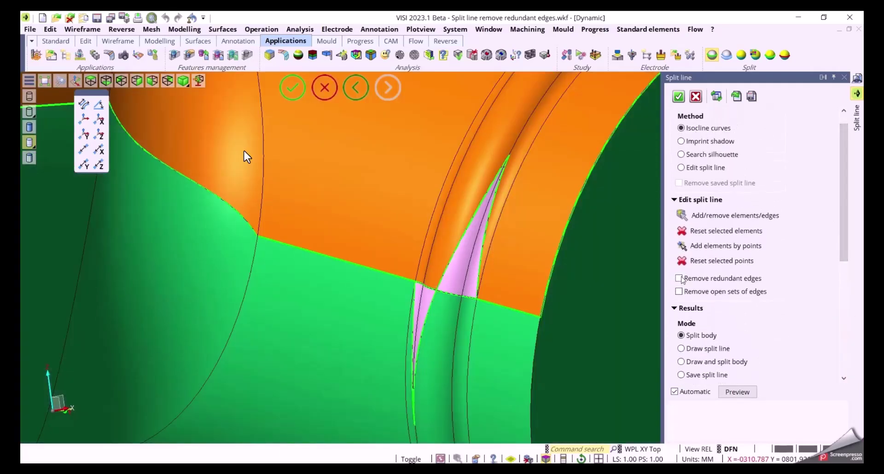
{"action": "left_click", "coordinate": [679, 278]}
Add the straight line across the ringed branch's circular end face to the split line, and check it with Remove redundant edges off and on
{"action": "scroll", "coordinate": [471, 348], "scroll_direction": "down", "scroll_amount": 5}
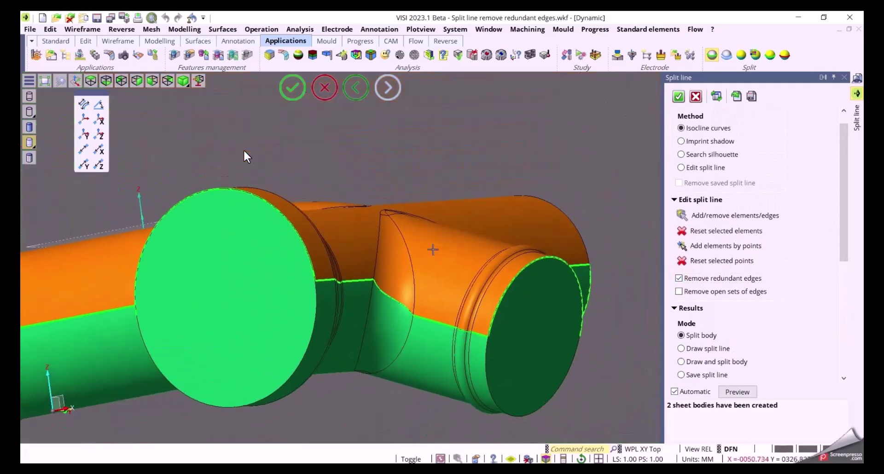
{"action": "middle_click_drag", "start_coordinate": [614, 366], "coordinate": [550, 396]}
{"action": "scroll", "coordinate": [550, 395], "scroll_direction": "down", "scroll_amount": 4}
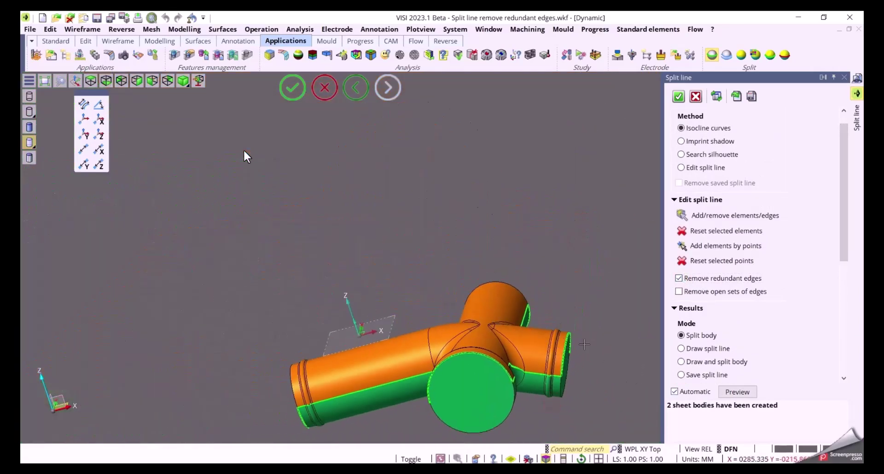
{"action": "middle_click_drag", "start_coordinate": [585, 344], "coordinate": [564, 261]}
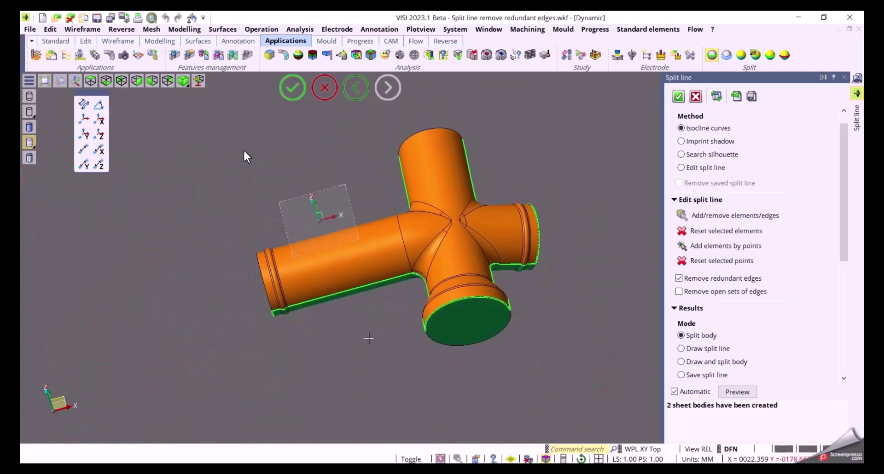
{"action": "middle_click_drag", "start_coordinate": [368, 338], "coordinate": [509, 256]}
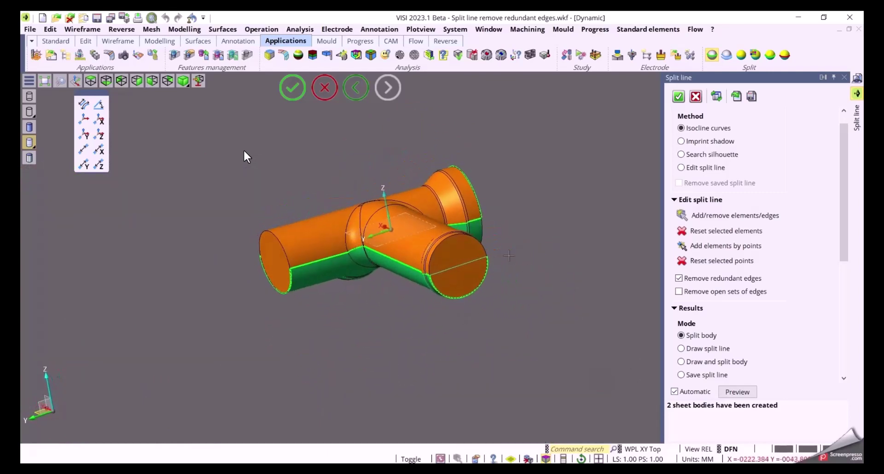
{"action": "scroll", "coordinate": [509, 256], "scroll_direction": "up", "scroll_amount": 5}
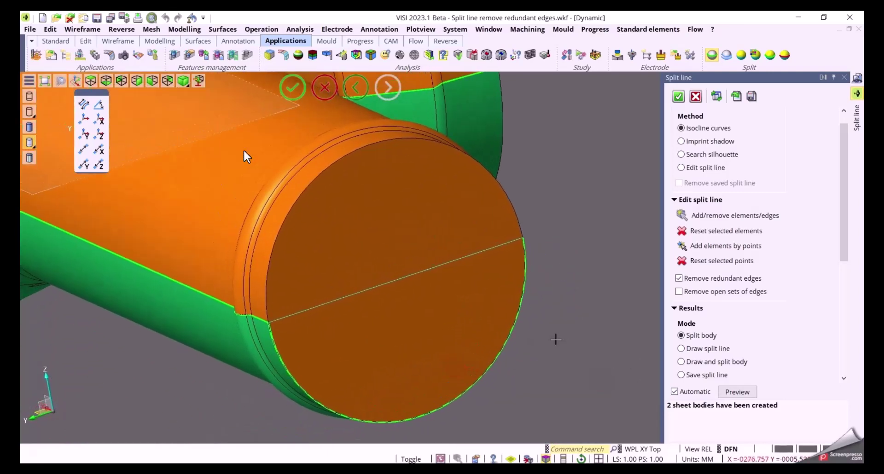
{"action": "left_click", "coordinate": [683, 216]}
{"action": "left_click", "coordinate": [336, 308]}
{"action": "right_click", "coordinate": [332, 303]}
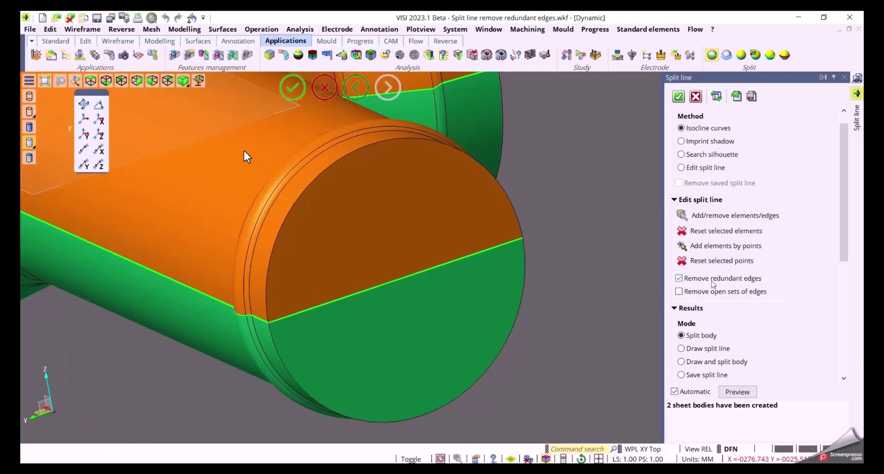
{"action": "left_click", "coordinate": [712, 280]}
{"action": "left_click", "coordinate": [712, 279]}
{"action": "middle_click_drag", "start_coordinate": [557, 360], "coordinate": [573, 323]}
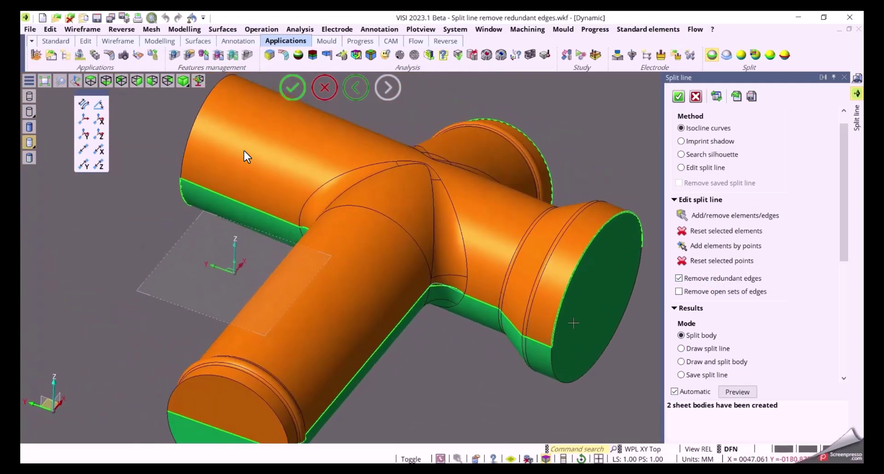
Set the result mode to Save split line and apply the split line to the pipe body
{"action": "left_click_drag", "start_coordinate": [845, 216], "coordinate": [840, 328]}
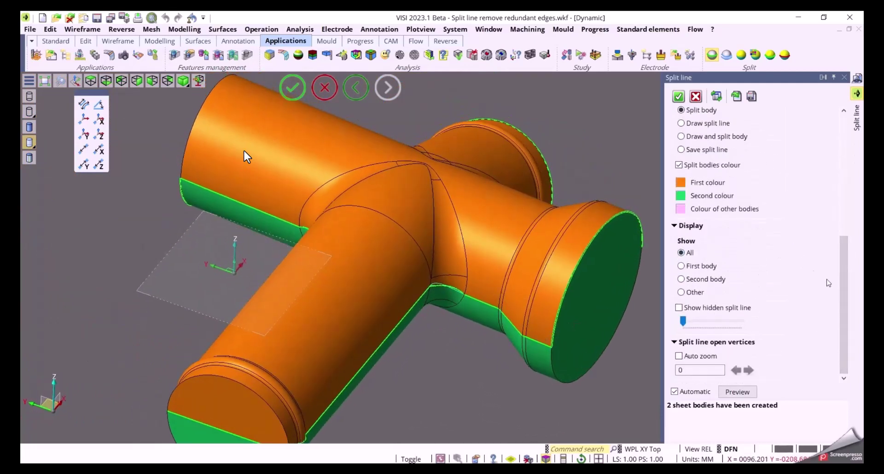
{"action": "left_click_drag", "start_coordinate": [845, 301], "coordinate": [845, 239]}
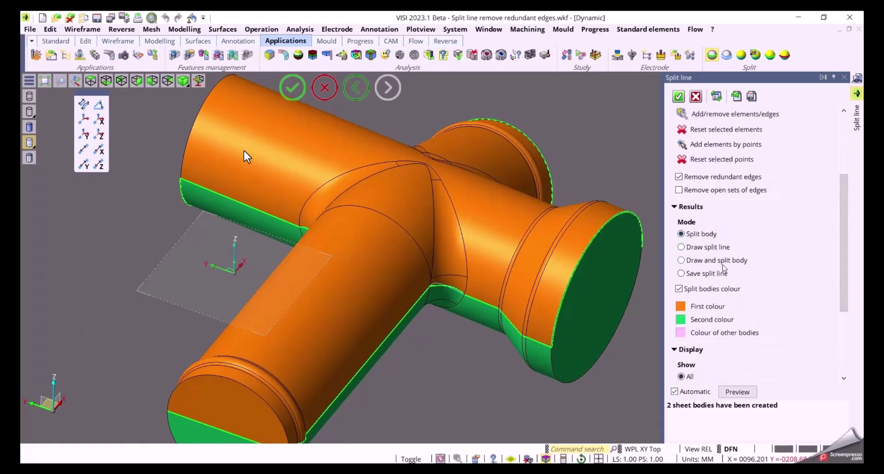
{"action": "left_click", "coordinate": [684, 275]}
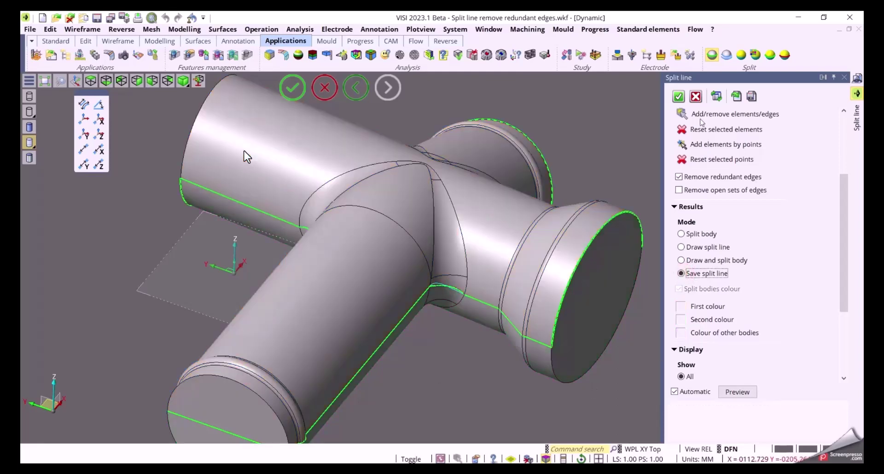
{"action": "left_click", "coordinate": [680, 101]}
Reselect the pipe body with the default Z direction and load its saved split line using the Edit split line method
{"action": "middle_click_drag", "start_coordinate": [476, 374], "coordinate": [357, 271]}
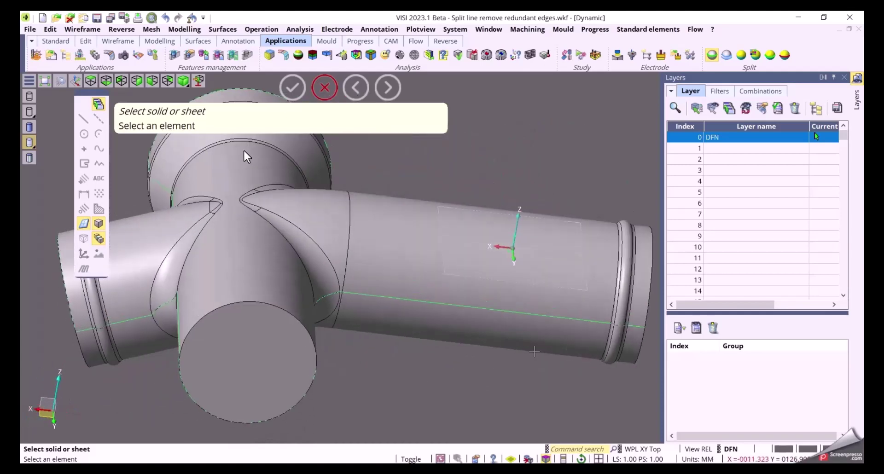
{"action": "left_click", "coordinate": [347, 240]}
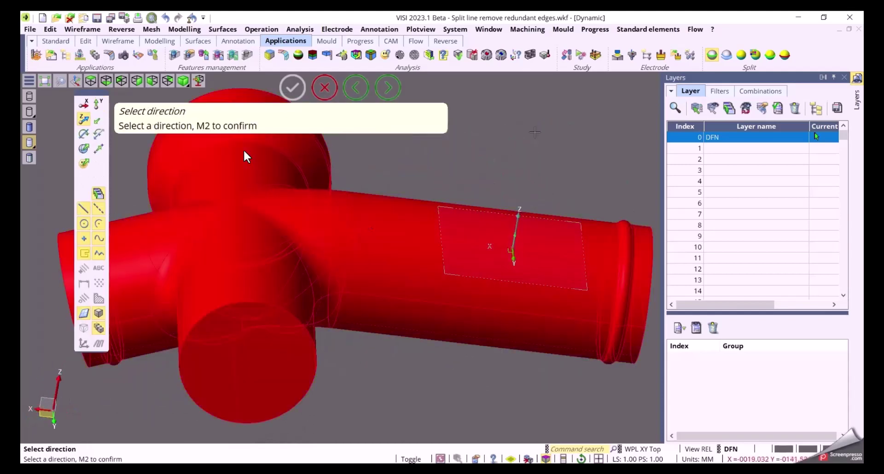
{"action": "right_click", "coordinate": [244, 156]}
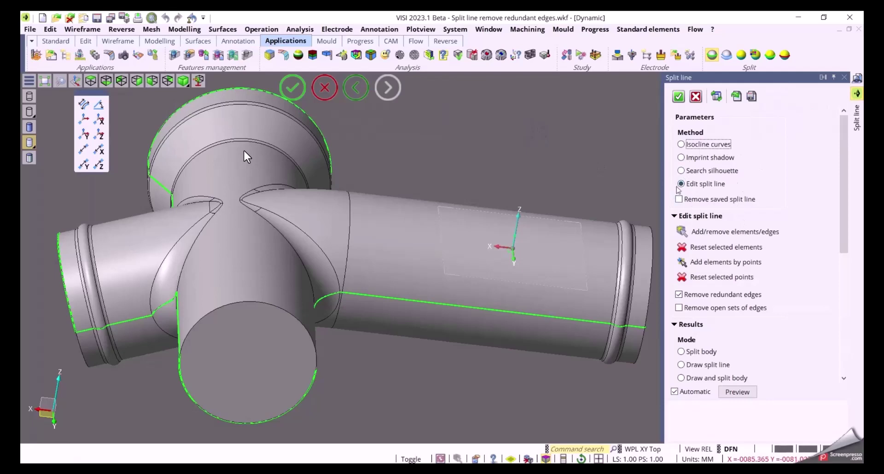
{"action": "middle_click_drag", "start_coordinate": [520, 343], "coordinate": [643, 345]}
{"action": "scroll", "coordinate": [482, 292], "scroll_direction": "up", "scroll_amount": 5}
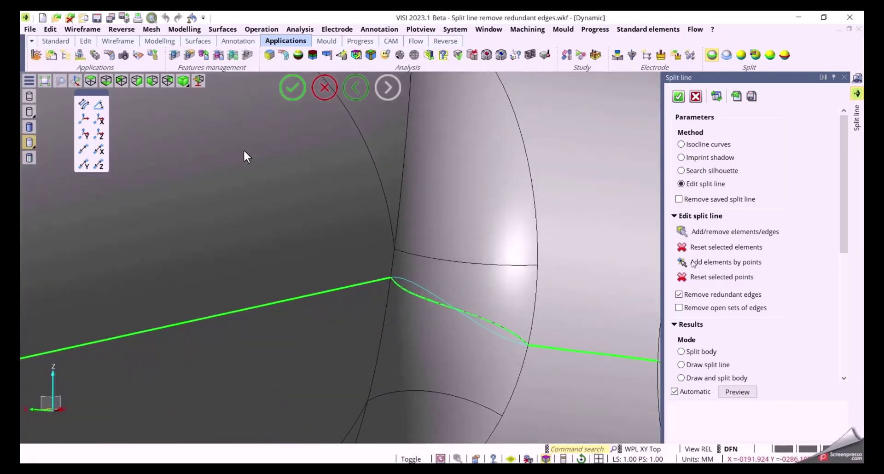
Add the smooth curve across the blend face to the split line and check Remove redundant edges off and on
{"action": "left_click", "coordinate": [683, 232]}
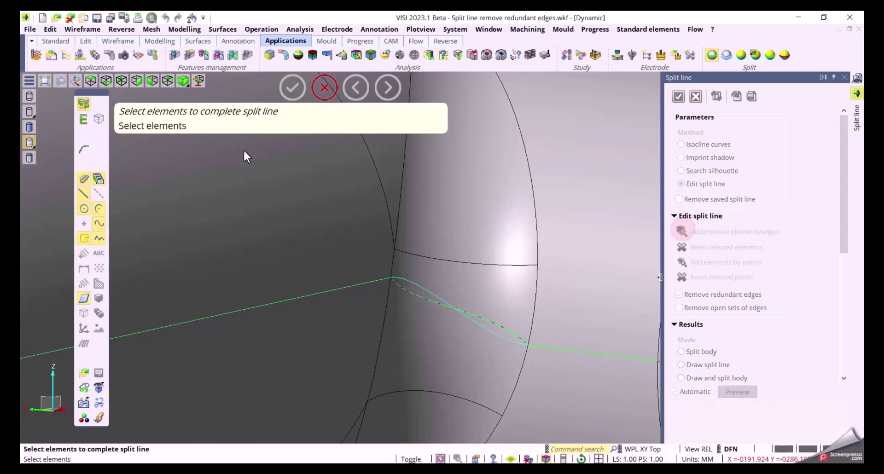
{"action": "left_click", "coordinate": [423, 285]}
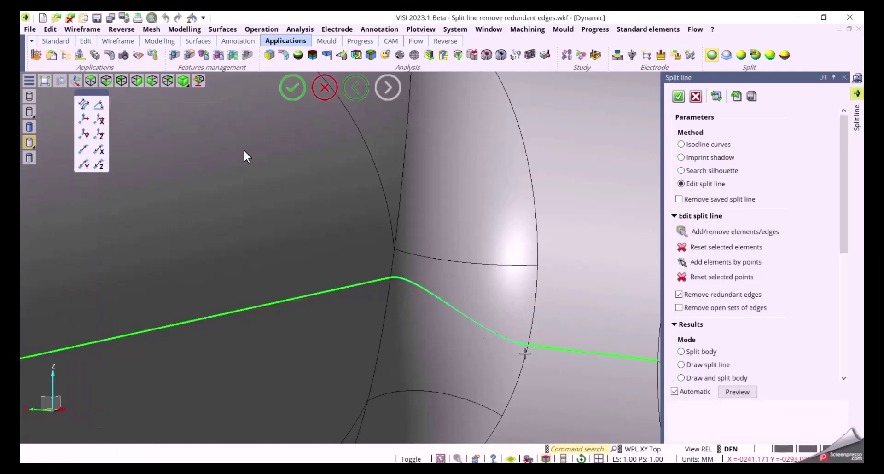
{"action": "left_click", "coordinate": [692, 295]}
{"action": "left_click", "coordinate": [689, 295]}
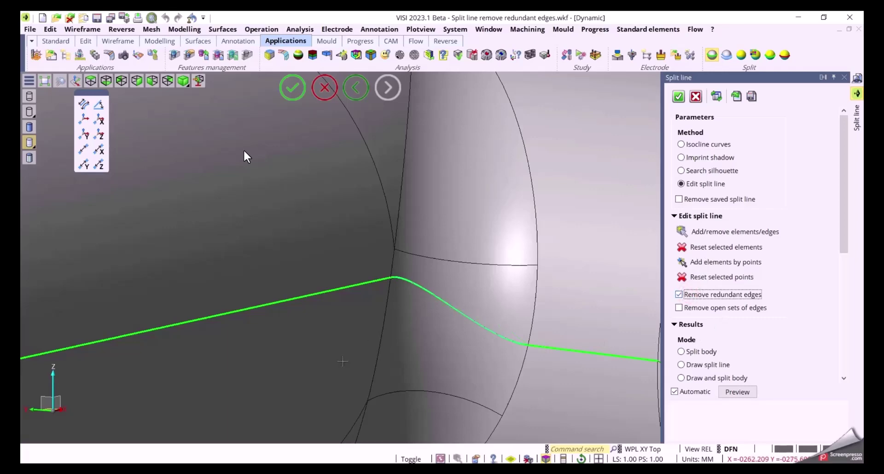
Set the result mode to Split body and apply the edited split line to the pipe body
{"action": "scroll", "coordinate": [342, 361], "scroll_direction": "down", "scroll_amount": 8}
{"action": "middle_click_drag", "start_coordinate": [343, 361], "coordinate": [502, 300]}
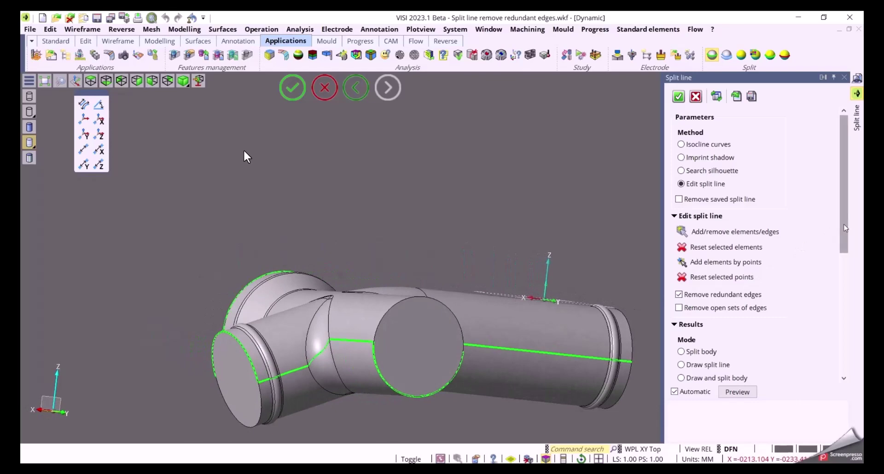
{"action": "left_click_drag", "start_coordinate": [844, 225], "coordinate": [848, 276]}
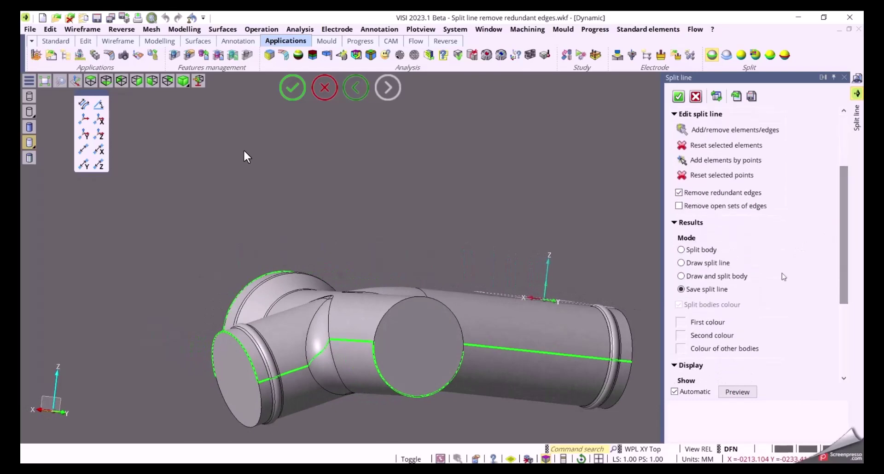
{"action": "left_click", "coordinate": [681, 250]}
{"action": "middle_click_drag", "start_coordinate": [635, 257], "coordinate": [545, 250]}
{"action": "right_click", "coordinate": [524, 211]}
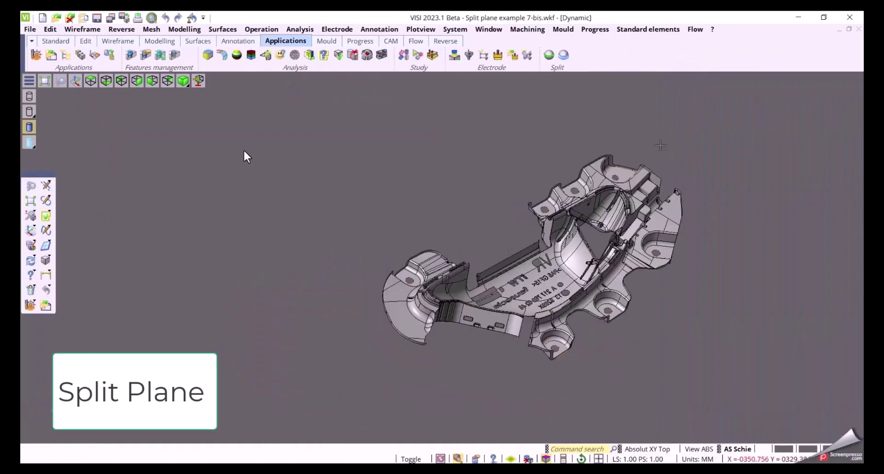
Start a split plane on the bracket, choosing all its peripheral edges from an edge on the rounded end flange
{"action": "middle_click_drag", "start_coordinate": [661, 145], "coordinate": [579, 65]}
{"action": "left_click", "coordinate": [563, 55]}
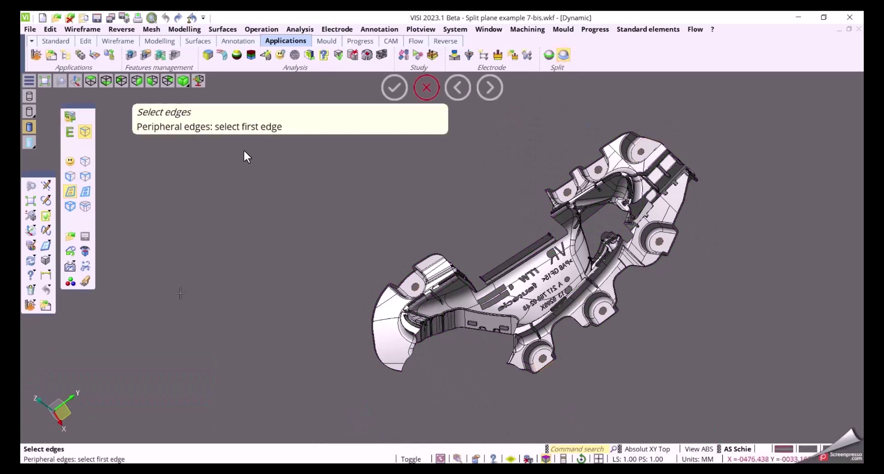
{"action": "left_click", "coordinate": [373, 334]}
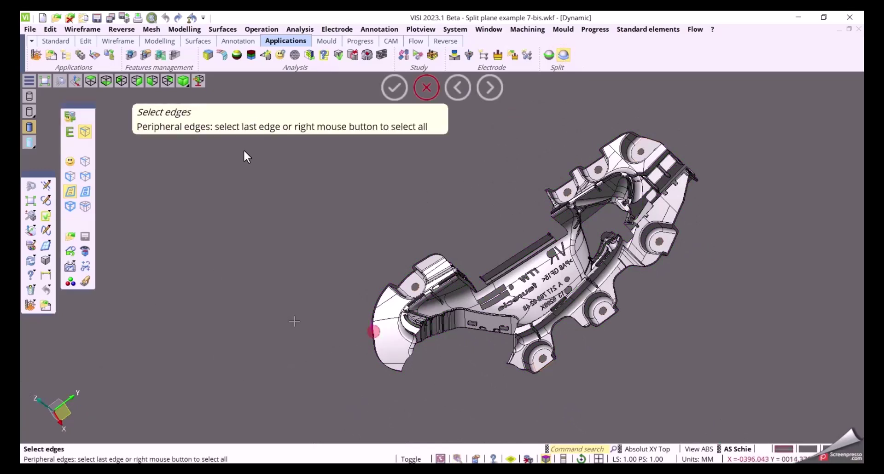
{"action": "right_click", "coordinate": [274, 288]}
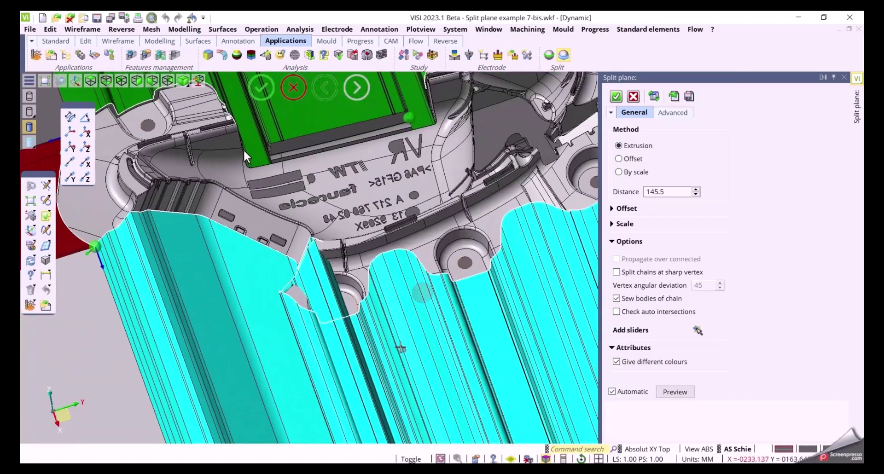
Add three split plane sliders along the lugged side: at the first lug's pointed corner, between the lugs, and beside the third lug
{"action": "left_click", "coordinate": [698, 330]}
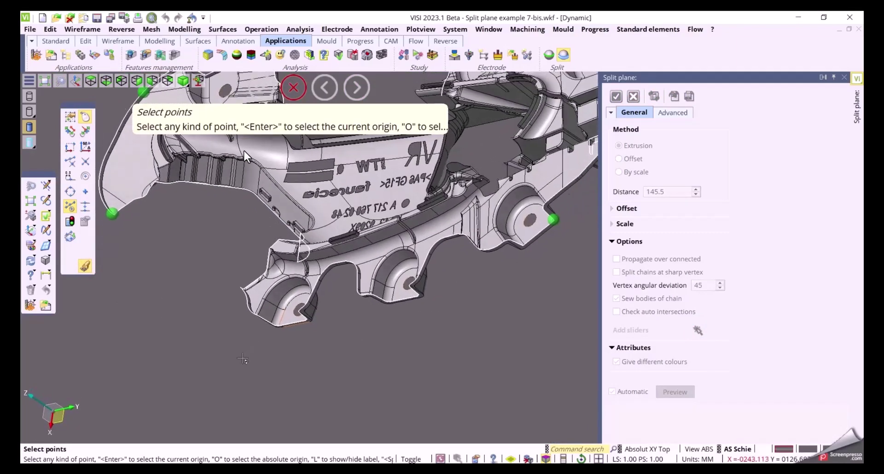
{"action": "scroll", "coordinate": [258, 306], "scroll_direction": "up", "scroll_amount": 4}
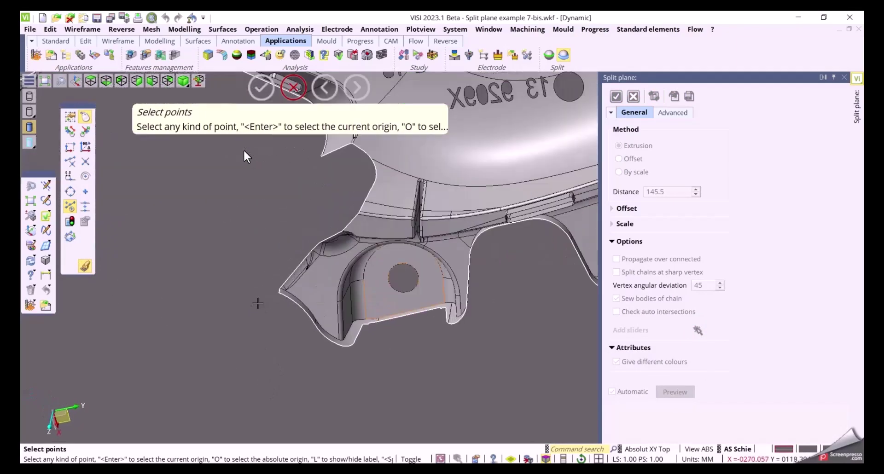
{"action": "left_click", "coordinate": [295, 280]}
{"action": "scroll", "coordinate": [203, 310], "scroll_direction": "down", "scroll_amount": 3}
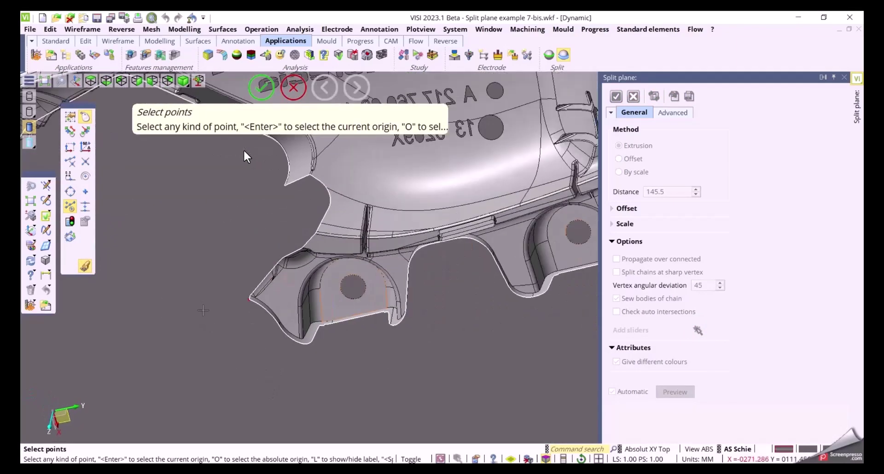
{"action": "middle_click_drag", "start_coordinate": [428, 370], "coordinate": [429, 337]}
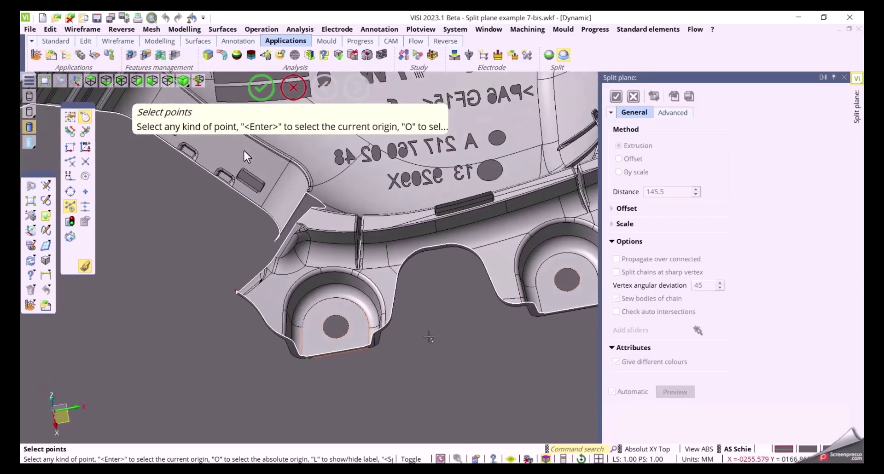
{"action": "left_click", "coordinate": [518, 304]}
{"action": "scroll", "coordinate": [488, 327], "scroll_direction": "down", "scroll_amount": 2}
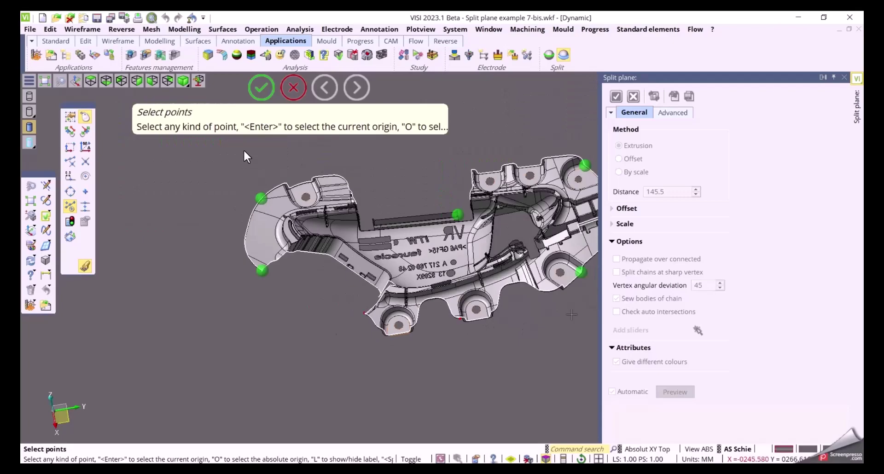
{"action": "left_click", "coordinate": [559, 285]}
{"action": "right_click", "coordinate": [538, 342]}
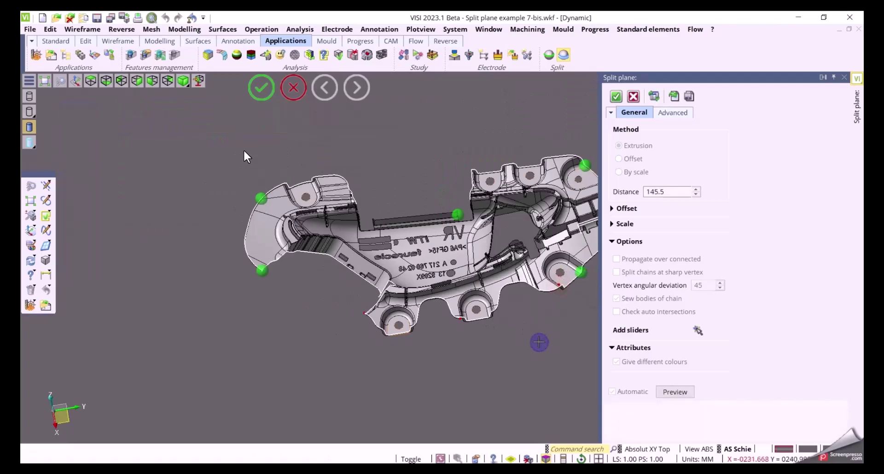
Turn off the extruded surface for the segment running from the rounded end flange's slider to the first lug's pointed corner
{"action": "middle_click_drag", "start_coordinate": [414, 362], "coordinate": [374, 376]}
{"action": "left_click", "coordinate": [238, 297]}
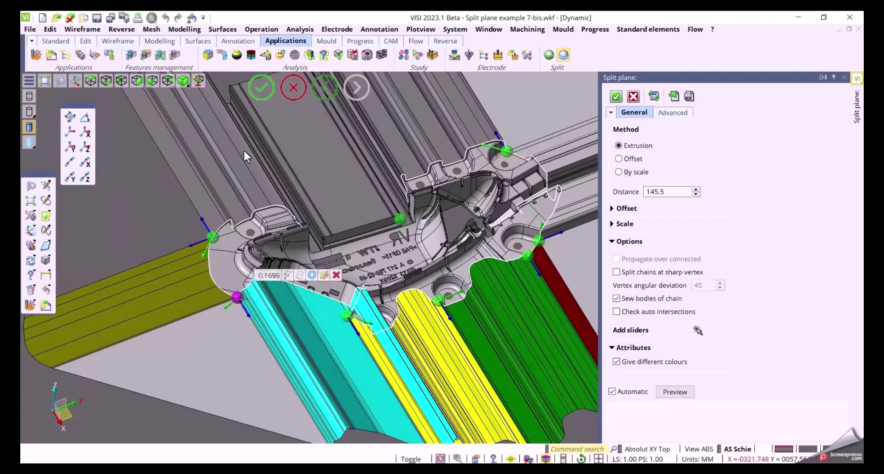
{"action": "left_click", "coordinate": [300, 276]}
{"action": "middle_click_drag", "start_coordinate": [326, 349], "coordinate": [150, 352]}
{"action": "scroll", "coordinate": [276, 320], "scroll_direction": "up", "scroll_amount": 5}
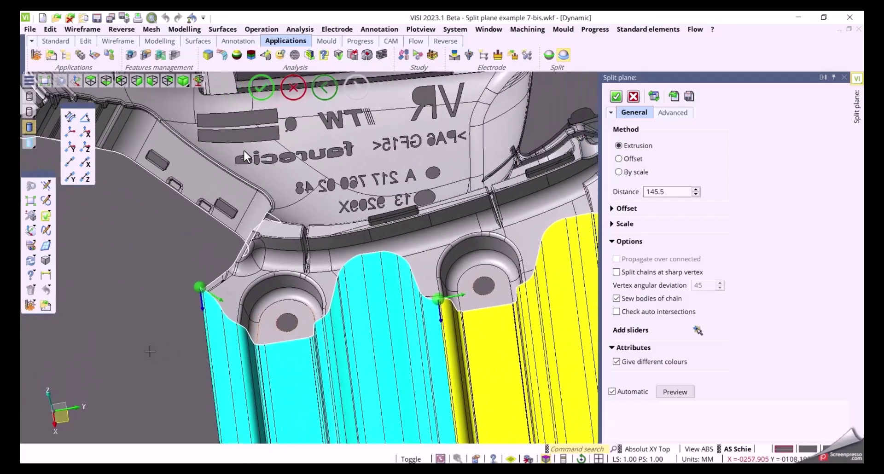
Set the extrusion direction of the first lug's corner slider along the short rib edge, reversed to point outward
{"action": "mouse_move", "coordinate": [204, 289]}
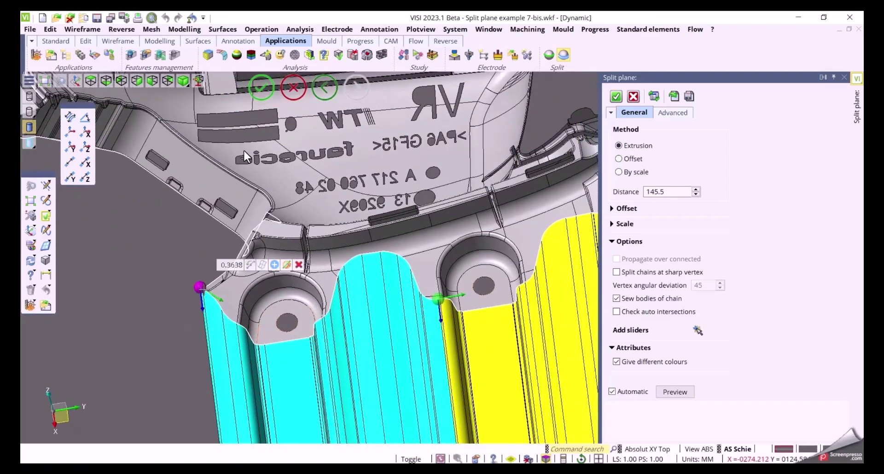
{"action": "left_click", "coordinate": [286, 266]}
{"action": "scroll", "coordinate": [297, 238], "scroll_direction": "up", "scroll_amount": 3}
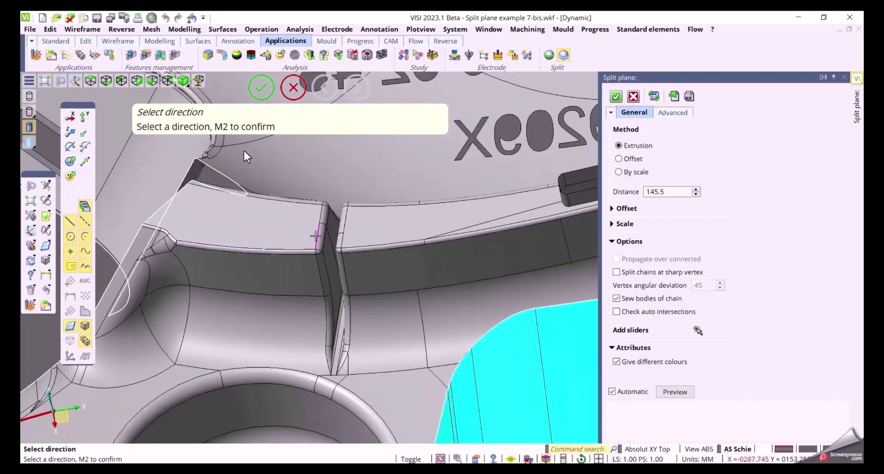
{"action": "left_click", "coordinate": [316, 234]}
{"action": "key", "text": "space"}
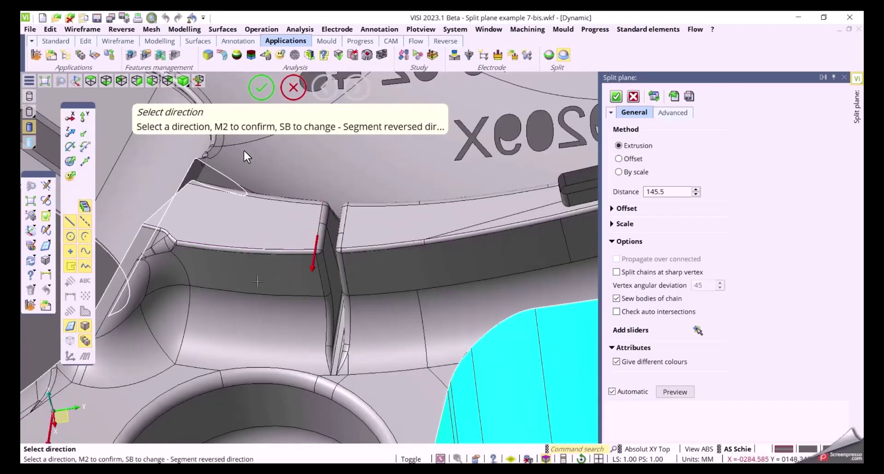
{"action": "right_click", "coordinate": [269, 270]}
Move the slider beside the third lug along the outline and align its extrusion direction with the lug's pocket edge
{"action": "scroll", "coordinate": [291, 280], "scroll_direction": "down", "scroll_amount": 5}
{"action": "middle_click_drag", "start_coordinate": [327, 346], "coordinate": [328, 326]}
{"action": "middle_click_drag", "start_coordinate": [271, 298], "coordinate": [253, 298]}
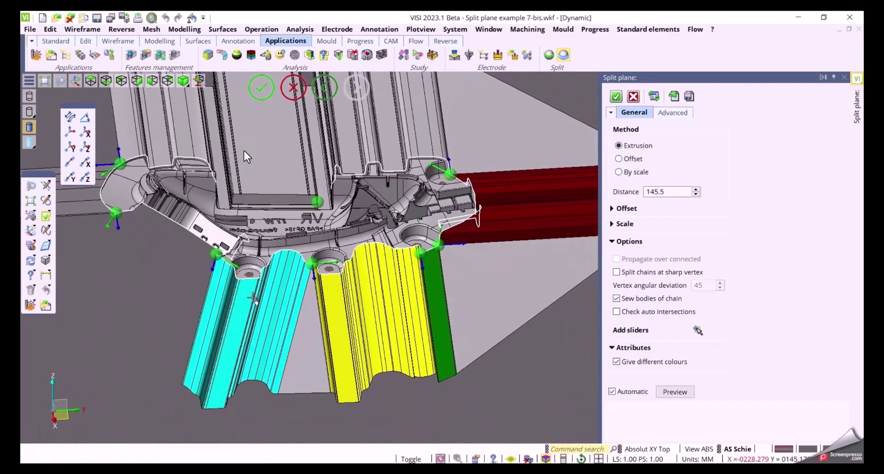
{"action": "middle_click_drag", "start_coordinate": [356, 316], "coordinate": [356, 347]}
{"action": "middle_click_drag", "start_coordinate": [419, 322], "coordinate": [364, 324]}
{"action": "scroll", "coordinate": [326, 225], "scroll_direction": "up", "scroll_amount": 3}
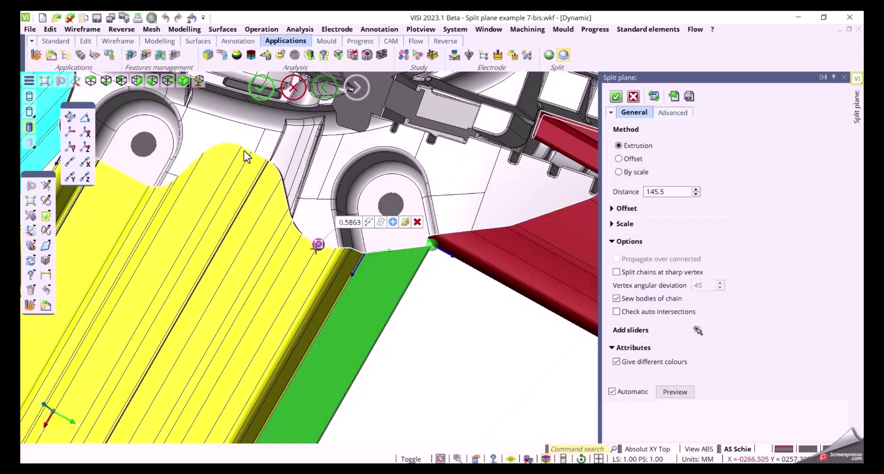
{"action": "left_click", "coordinate": [362, 297]}
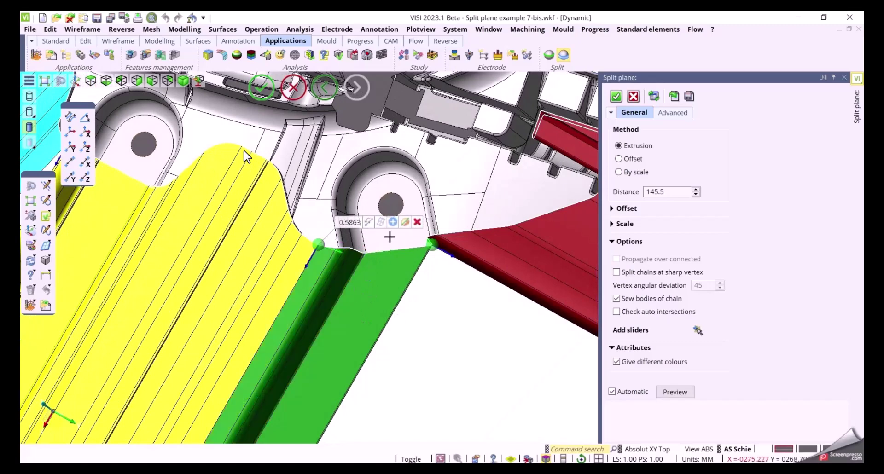
{"action": "left_click", "coordinate": [405, 223]}
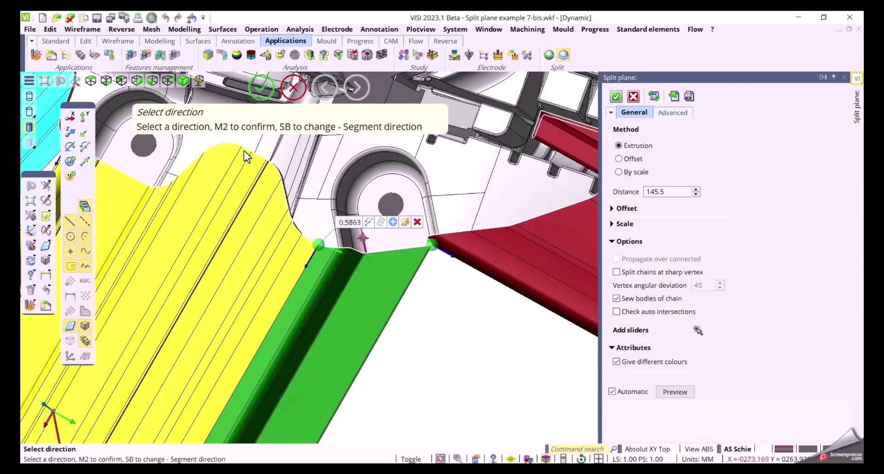
{"action": "left_click", "coordinate": [358, 304]}
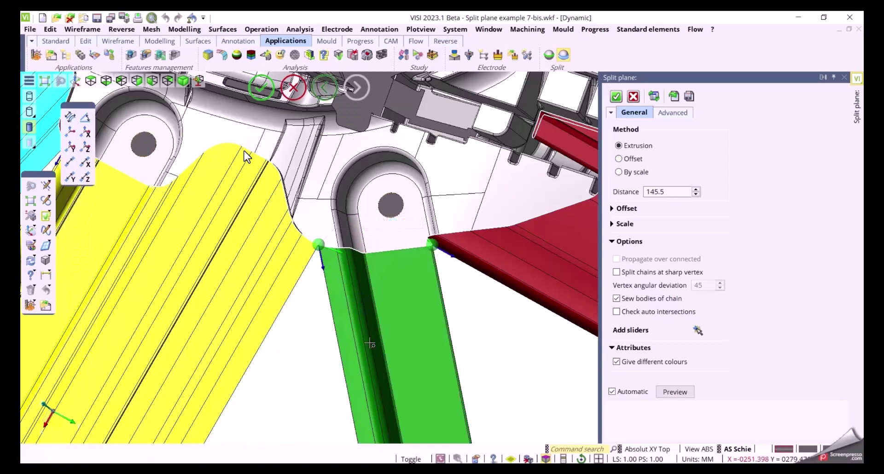
Set the extrusion direction of the slider between the green and red surfaces along a straight edge beside the protruding clip
{"action": "scroll", "coordinate": [369, 343], "scroll_direction": "down", "scroll_amount": 4}
{"action": "middle_click_drag", "start_coordinate": [353, 358], "coordinate": [337, 240]}
{"action": "middle_click_drag", "start_coordinate": [375, 309], "coordinate": [372, 267]}
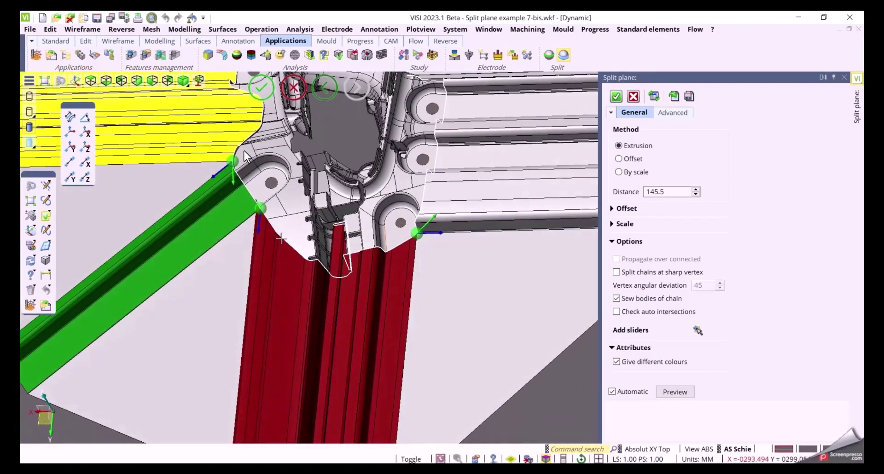
{"action": "left_click", "coordinate": [261, 208]}
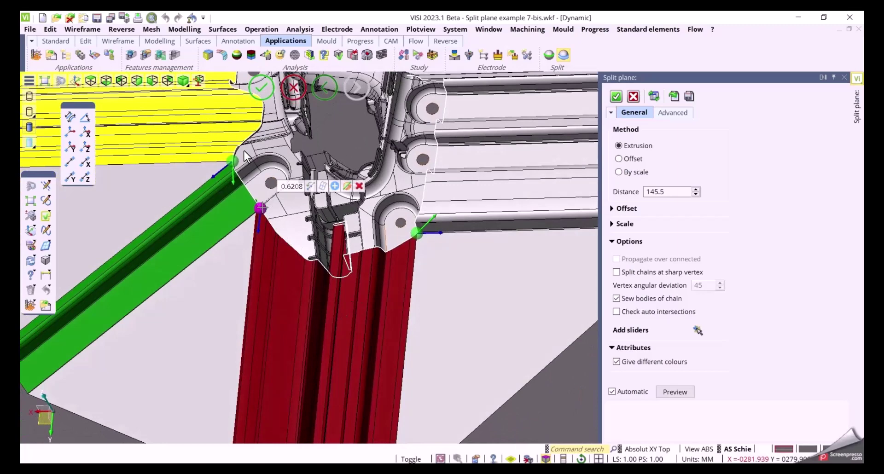
{"action": "left_click", "coordinate": [347, 186]}
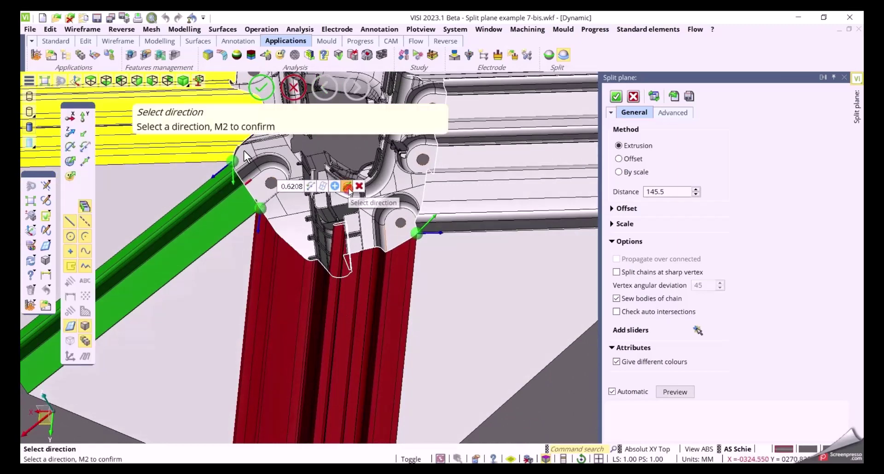
{"action": "left_click", "coordinate": [362, 240]}
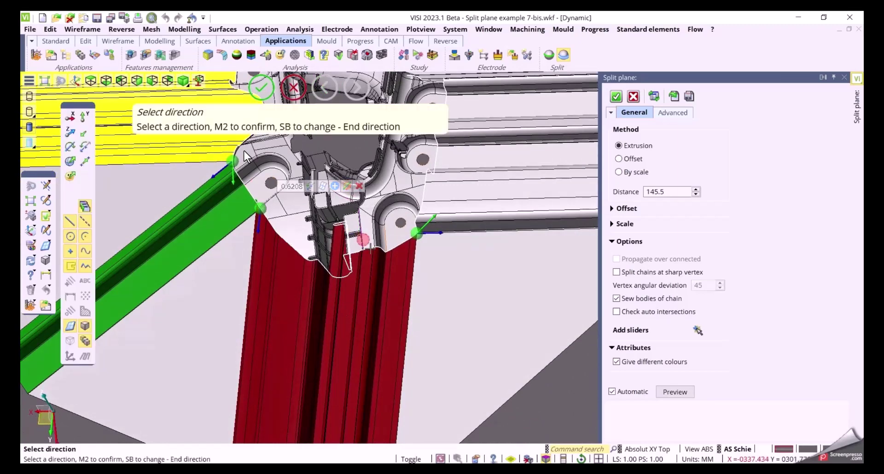
{"action": "middle_click", "coordinate": [451, 301]}
Add two sliders at the protruding clip, one at the stepped rim beside the end rib and one on the adjacent curved tip
{"action": "middle_click_drag", "start_coordinate": [382, 310], "coordinate": [388, 278]}
{"action": "scroll", "coordinate": [336, 335], "scroll_direction": "up", "scroll_amount": 6}
{"action": "middle_click_drag", "start_coordinate": [354, 321], "coordinate": [325, 308]}
{"action": "scroll", "coordinate": [294, 328], "scroll_direction": "down", "scroll_amount": 6}
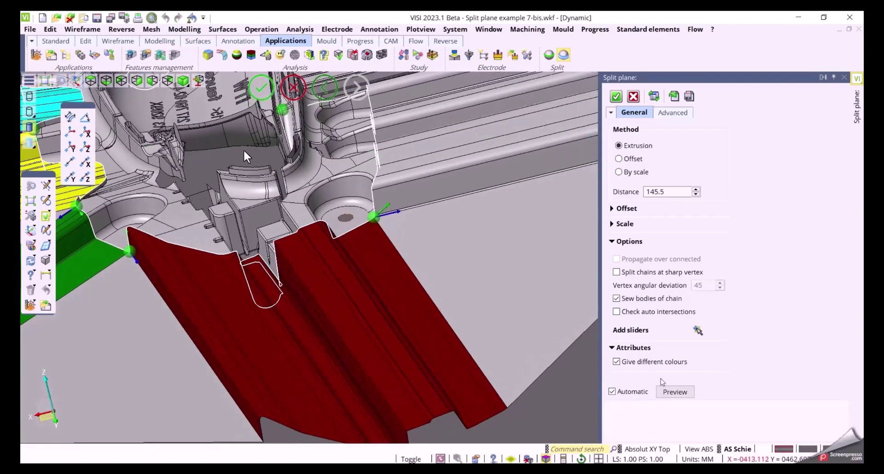
{"action": "left_click", "coordinate": [700, 334]}
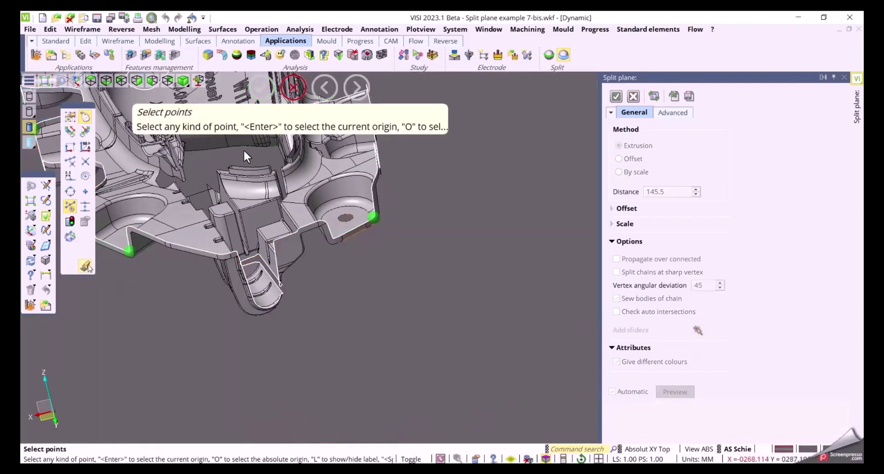
{"action": "scroll", "coordinate": [270, 300], "scroll_direction": "up", "scroll_amount": 7}
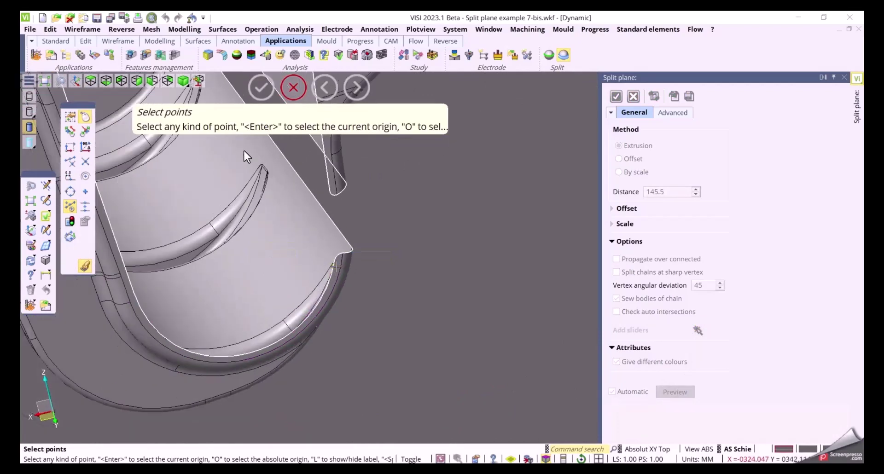
{"action": "left_click", "coordinate": [334, 261]}
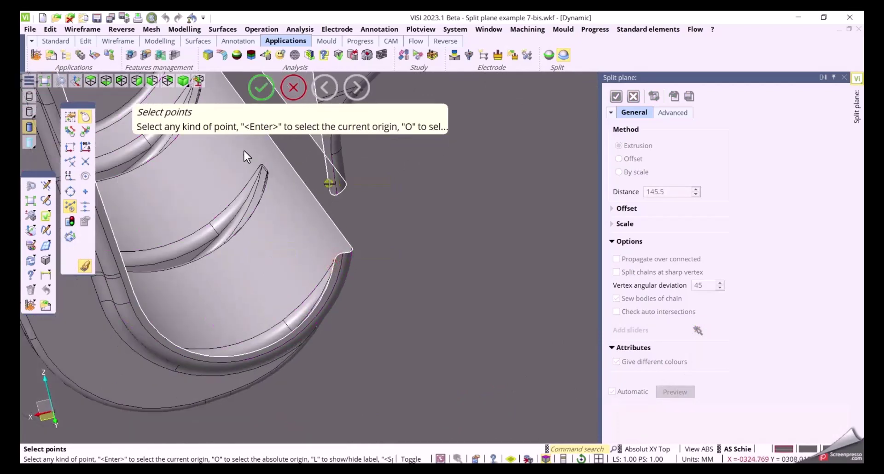
{"action": "left_click", "coordinate": [329, 189]}
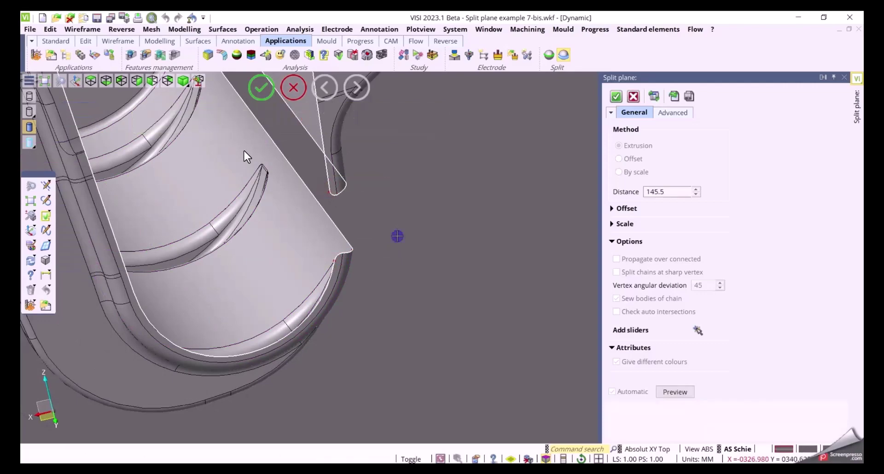
{"action": "scroll", "coordinate": [302, 237], "scroll_direction": "down", "scroll_amount": 8}
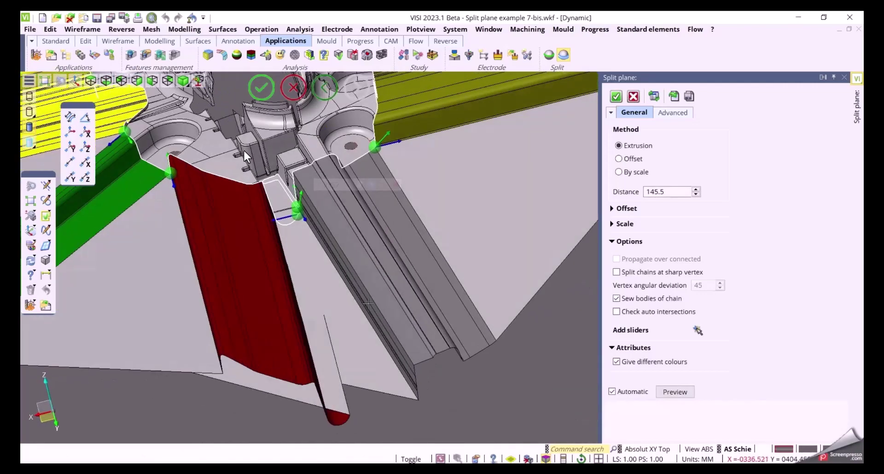
Switch automatic surface connection off, examine the split surfaces at the protruding clip, and switch the connection on again
{"action": "left_click", "coordinate": [673, 113]}
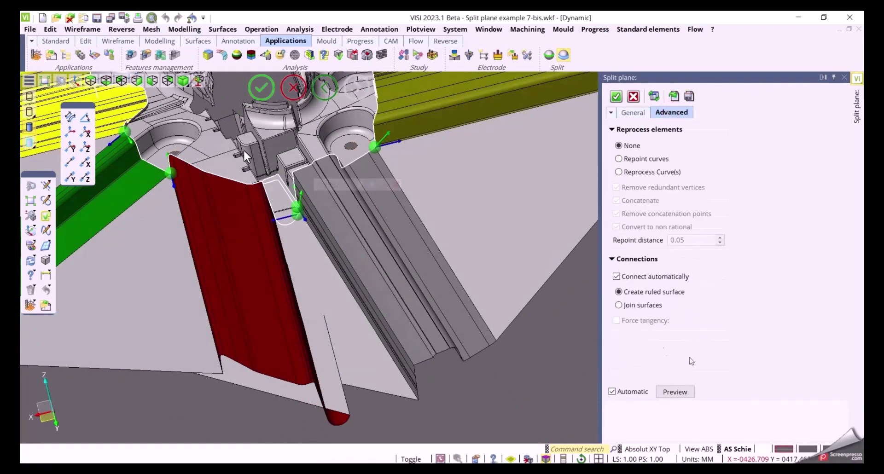
{"action": "left_click", "coordinate": [617, 277]}
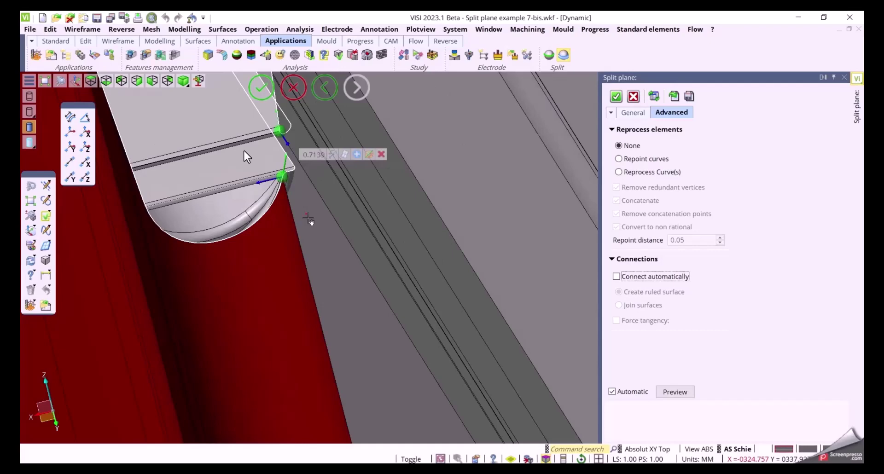
{"action": "middle_click_drag", "start_coordinate": [308, 218], "coordinate": [356, 350]}
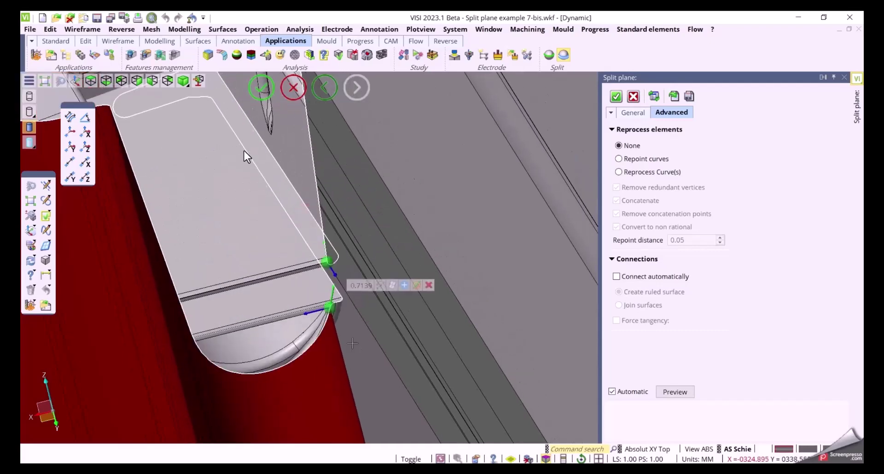
{"action": "left_click", "coordinate": [392, 286]}
{"action": "scroll", "coordinate": [307, 313], "scroll_direction": "down", "scroll_amount": 3}
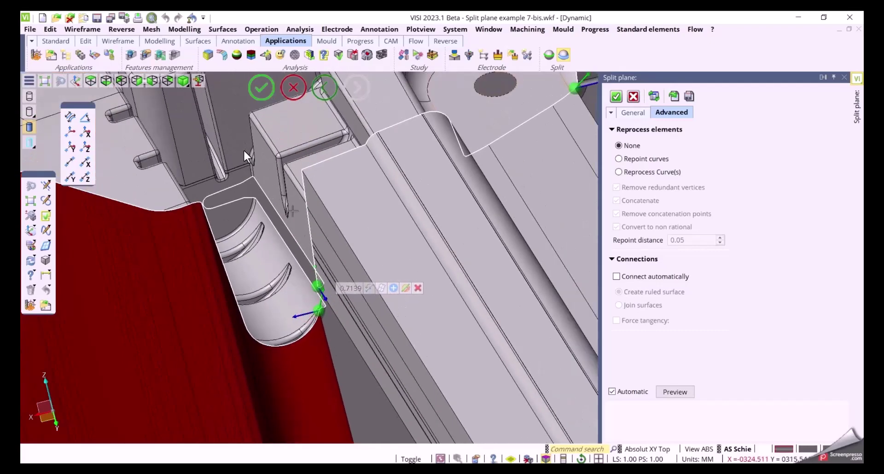
{"action": "scroll", "coordinate": [296, 325], "scroll_direction": "down", "scroll_amount": 2}
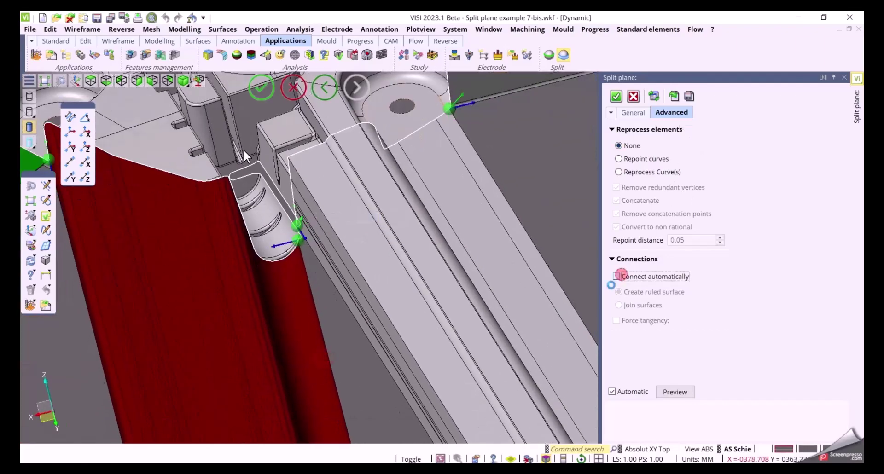
{"action": "left_click", "coordinate": [621, 275]}
Move the clip tip's slider along the curved rim to the red surface's side and return it to the corner on the opposite side
{"action": "scroll", "coordinate": [392, 308], "scroll_direction": "down", "scroll_amount": 4}
{"action": "middle_click_drag", "start_coordinate": [371, 312], "coordinate": [398, 337]}
{"action": "scroll", "coordinate": [398, 337], "scroll_direction": "up", "scroll_amount": 5}
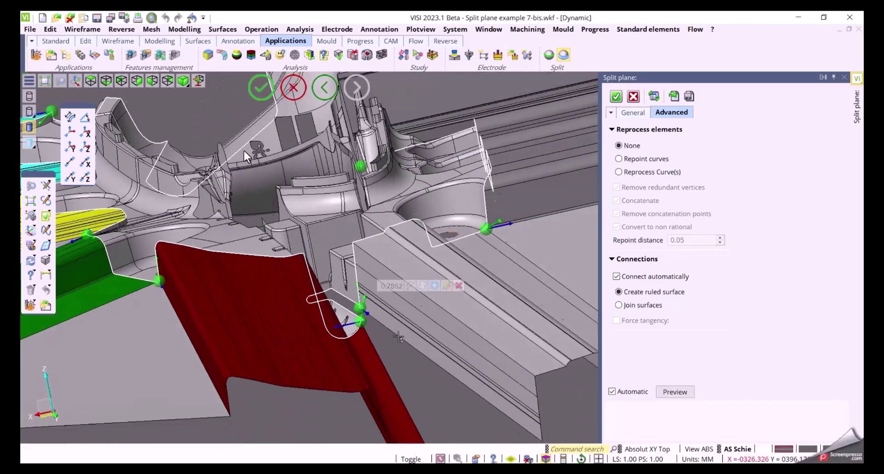
{"action": "scroll", "coordinate": [399, 338], "scroll_direction": "up", "scroll_amount": 3}
{"action": "left_click_drag", "start_coordinate": [383, 287], "coordinate": [345, 291]}
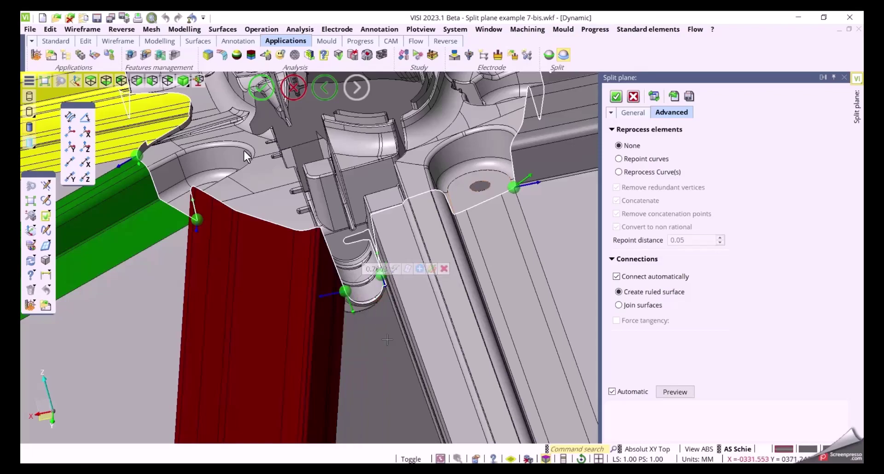
{"action": "middle_click_drag", "start_coordinate": [364, 323], "coordinate": [366, 361]}
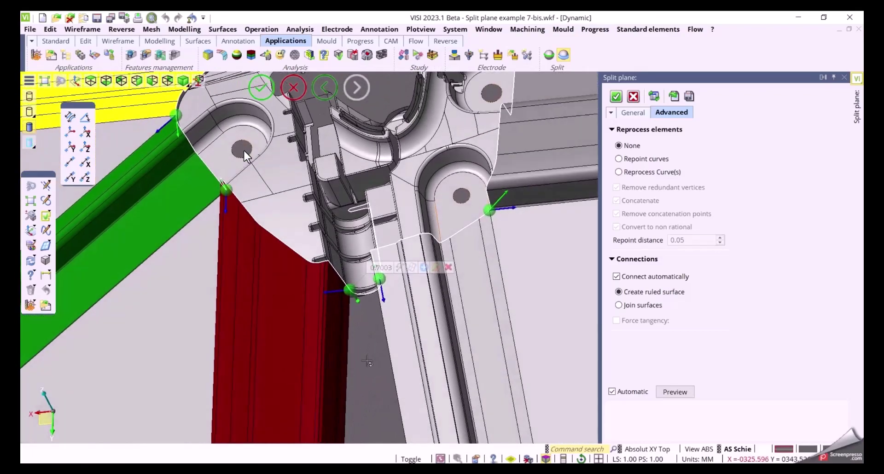
{"action": "middle_click_drag", "start_coordinate": [369, 329], "coordinate": [375, 288]}
{"action": "scroll", "coordinate": [375, 288], "scroll_direction": "up", "scroll_amount": 5}
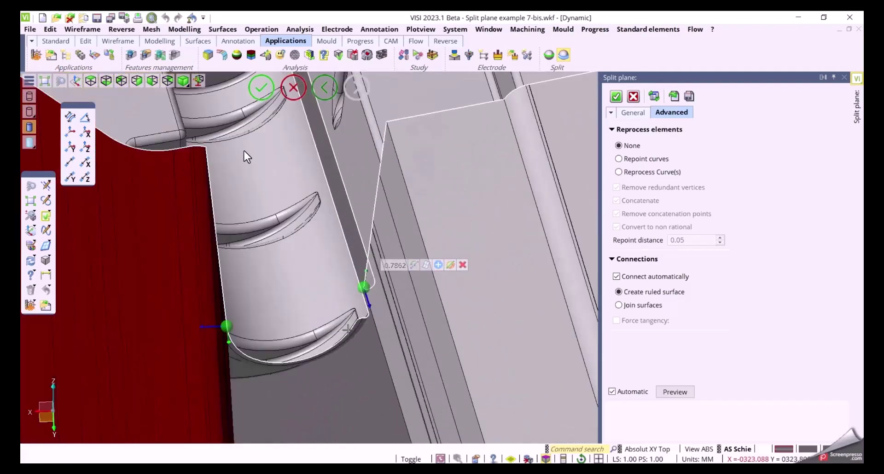
{"action": "left_click_drag", "start_coordinate": [228, 327], "coordinate": [363, 317]}
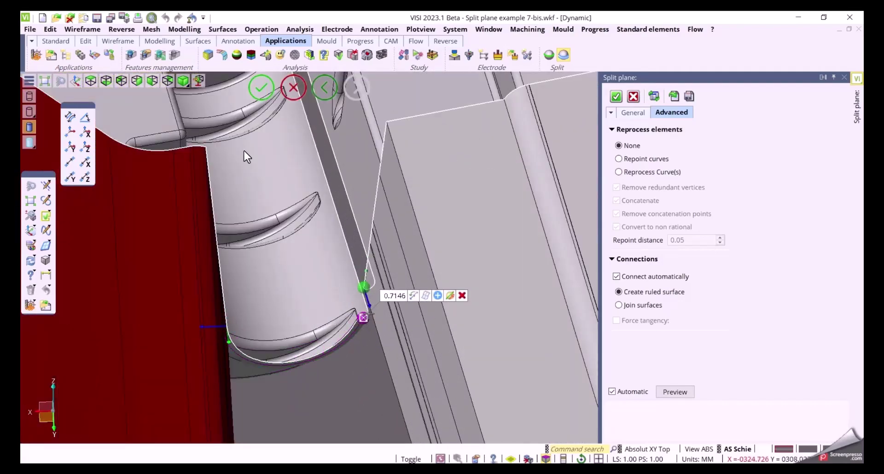
{"action": "scroll", "coordinate": [245, 263], "scroll_direction": "down", "scroll_amount": 7}
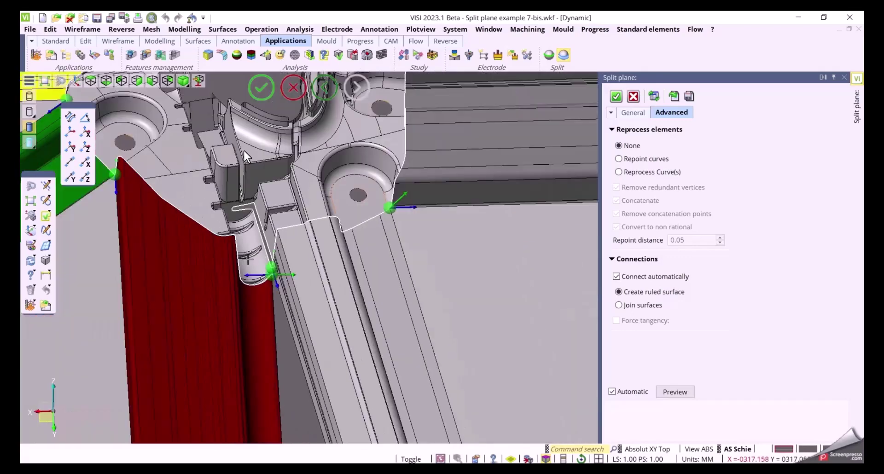
Redefine the extrusion direction of the slider between the green and red surfaces, using the end direction of the clip's curved rim edge
{"action": "mouse_move", "coordinate": [173, 208]}
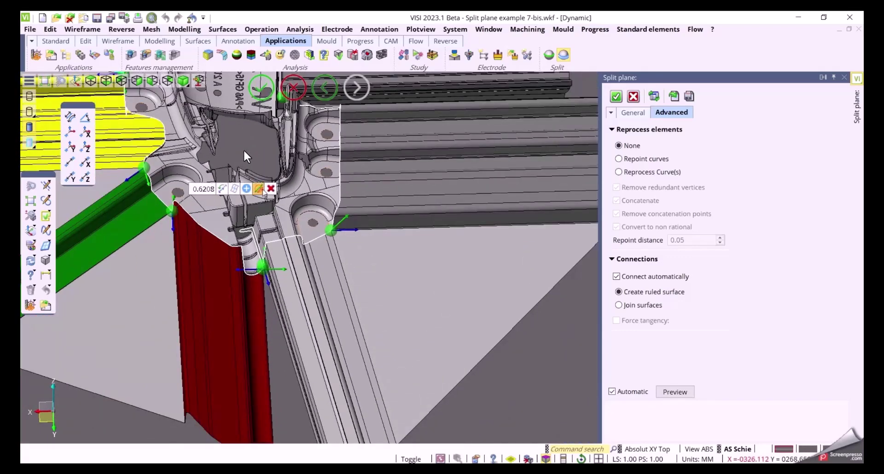
{"action": "left_click", "coordinate": [259, 189]}
{"action": "scroll", "coordinate": [247, 157], "scroll_direction": "up", "scroll_amount": 5}
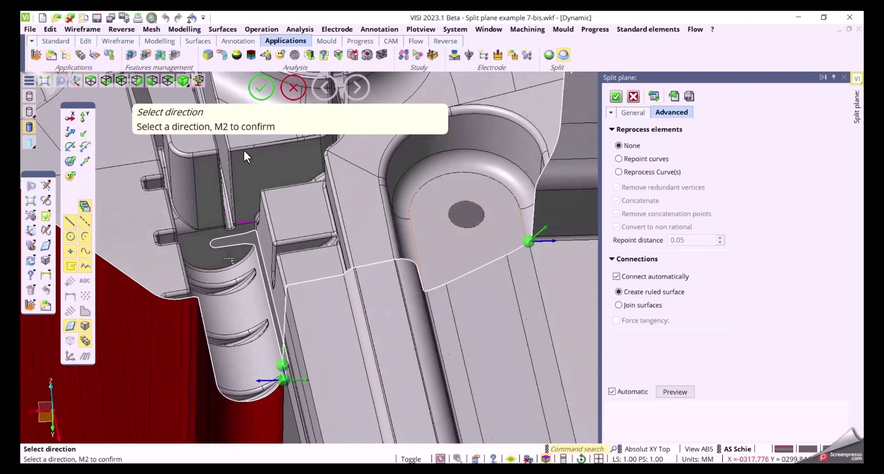
{"action": "left_click", "coordinate": [173, 288]}
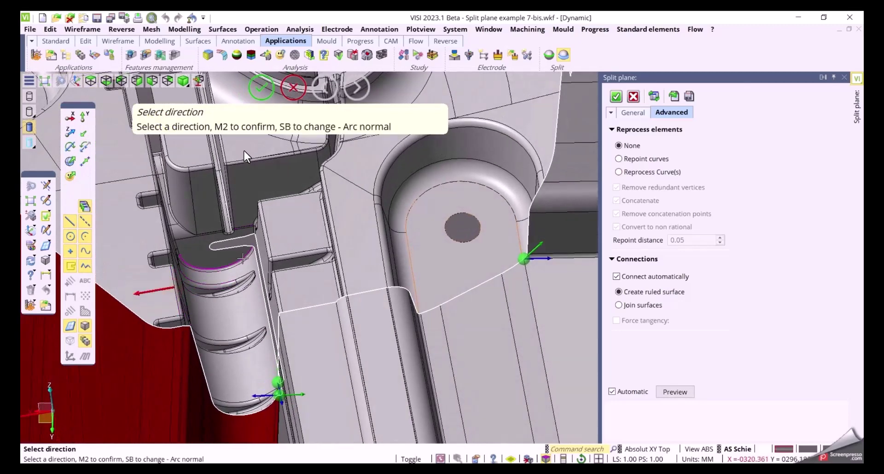
{"action": "key", "text": "space"}
{"action": "key", "text": "space"}
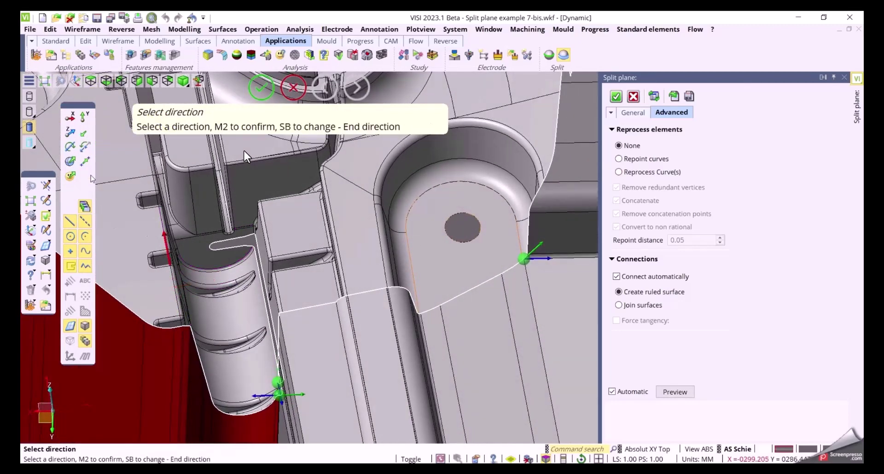
{"action": "left_click", "coordinate": [85, 148]}
{"action": "right_click", "coordinate": [227, 229]}
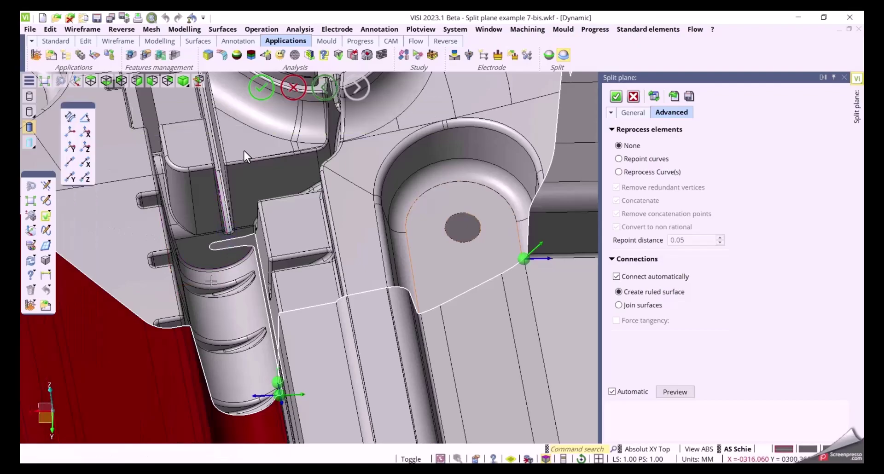
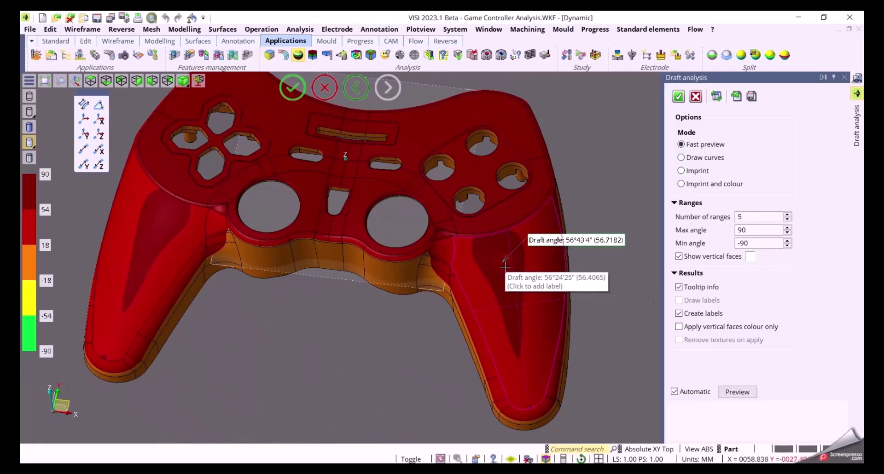
Add draft angle labels to the controller's unlabelled grip, the front wall between the grips, and the rear wall
{"action": "left_click", "coordinate": [159, 224]}
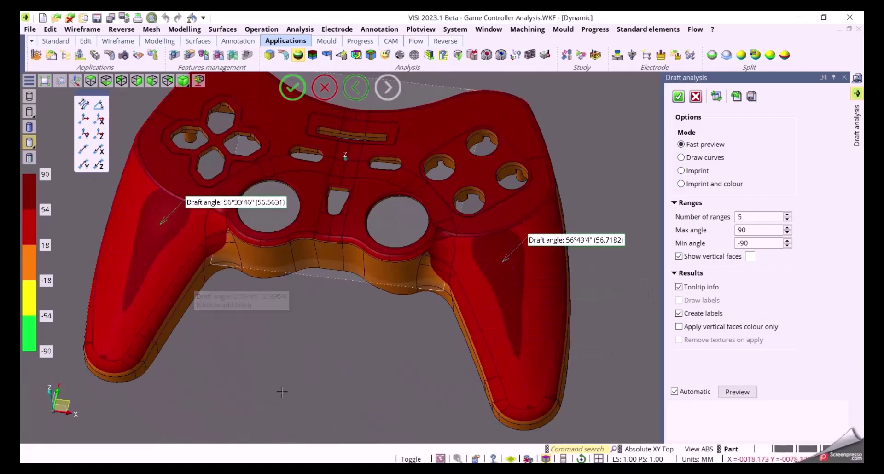
{"action": "mouse_move", "coordinate": [322, 417]}
{"action": "middle_mouse_down"}
{"action": "mouse_move", "coordinate": [324, 384]}
{"action": "mouse_move", "coordinate": [317, 404]}
{"action": "middle_mouse_up"}
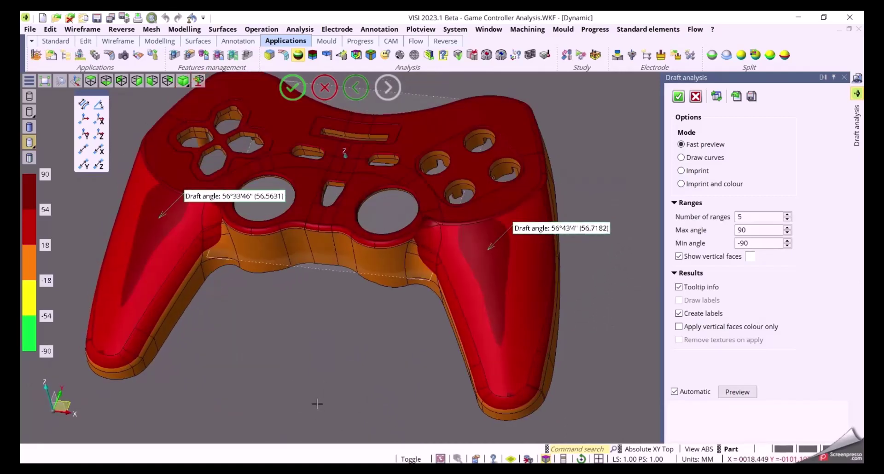
{"action": "left_click", "coordinate": [258, 252]}
{"action": "middle_click_drag", "start_coordinate": [387, 388], "coordinate": [318, 402]}
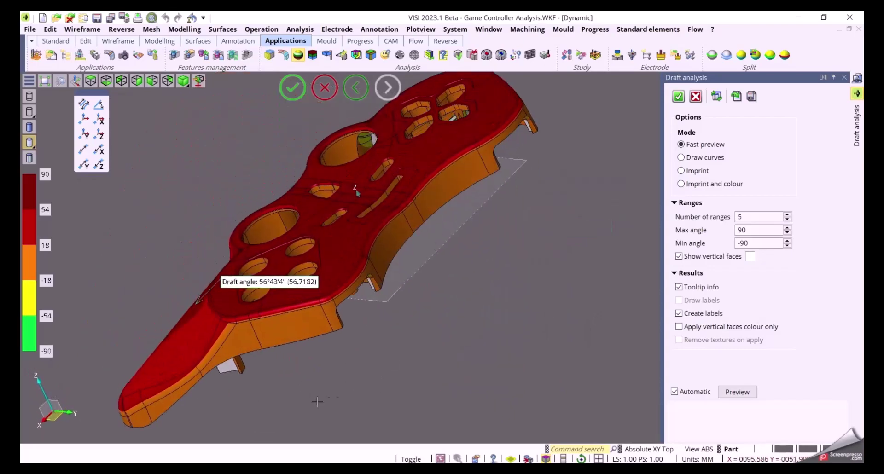
{"action": "left_click", "coordinate": [457, 193]}
{"action": "middle_click_drag", "start_coordinate": [474, 357], "coordinate": [544, 364]}
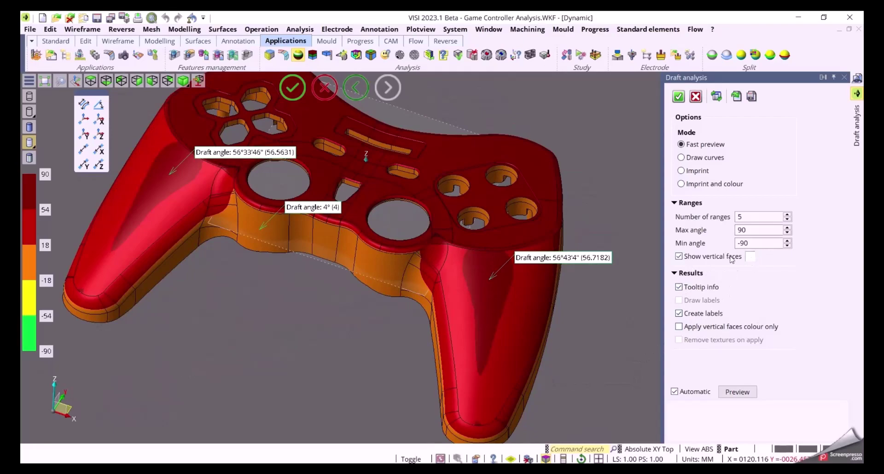
Toggle the display of vertical faces off and on, and set their highlight colour to magenta
{"action": "left_click", "coordinate": [693, 258]}
{"action": "middle_click_drag", "start_coordinate": [600, 342], "coordinate": [582, 252]}
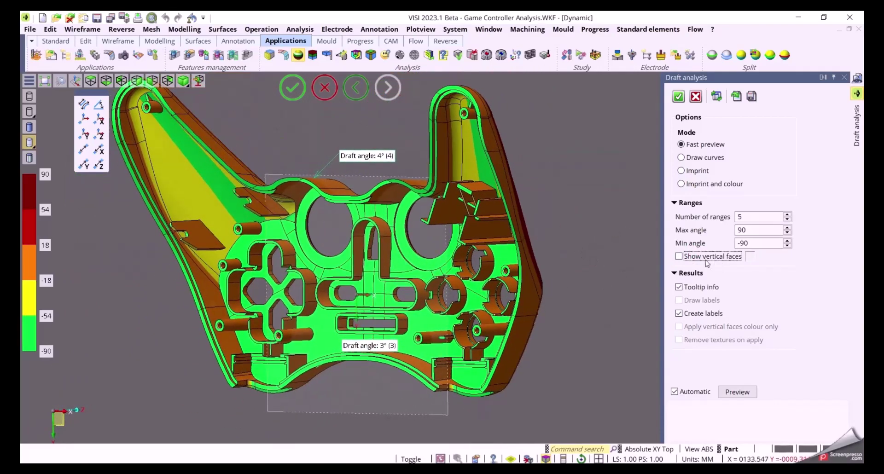
{"action": "left_click", "coordinate": [679, 256]}
{"action": "left_click", "coordinate": [750, 257]}
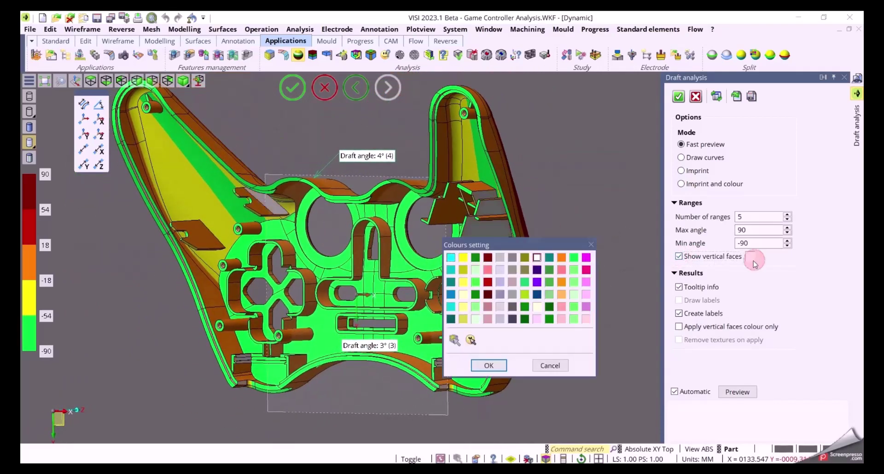
{"action": "double_click", "coordinate": [586, 258]}
{"action": "middle_click_drag", "start_coordinate": [590, 202], "coordinate": [525, 281]}
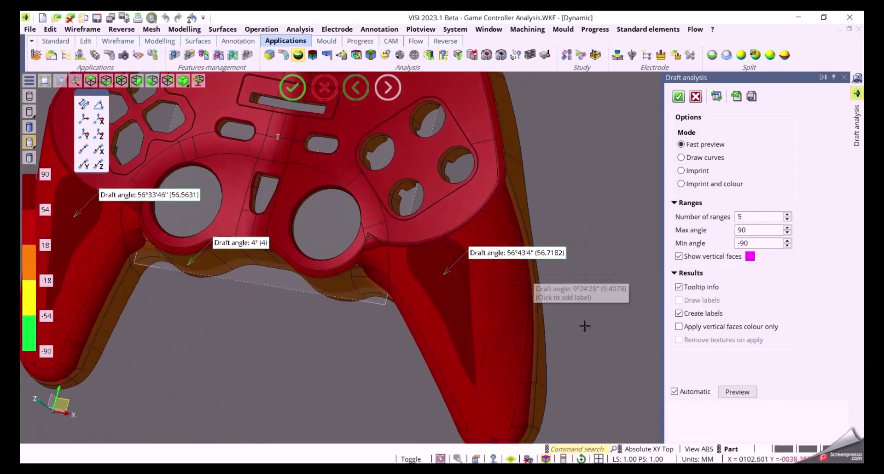
Preview the controller's draft angle ranges in Draw curves mode
{"action": "scroll", "coordinate": [584, 328], "scroll_direction": "down", "scroll_amount": 3}
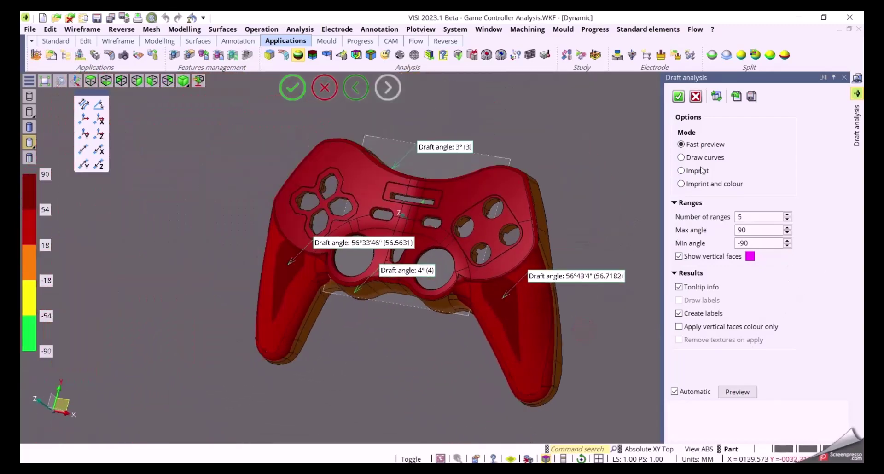
{"action": "left_click", "coordinate": [689, 158]}
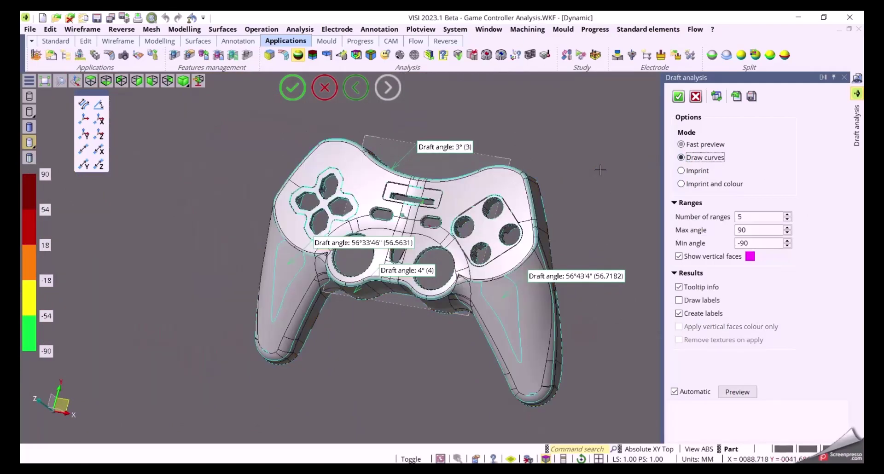
{"action": "middle_click_drag", "start_coordinate": [599, 170], "coordinate": [620, 201]}
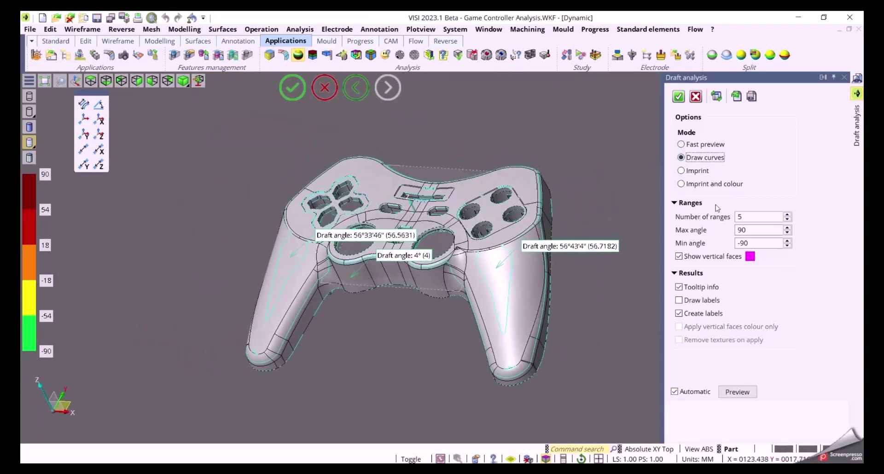
Set the draft analysis mode to Imprint and colour, and apply the colour to vertical faces only
{"action": "left_click", "coordinate": [689, 184]}
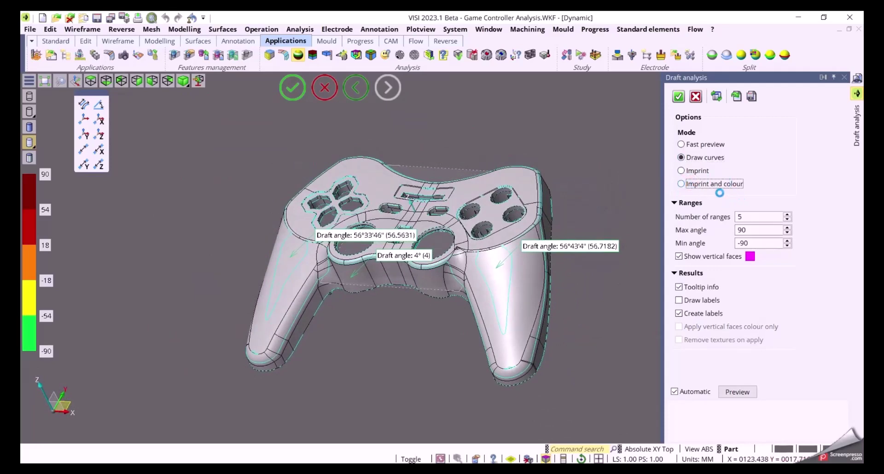
{"action": "middle_click_drag", "start_coordinate": [642, 328], "coordinate": [607, 336]}
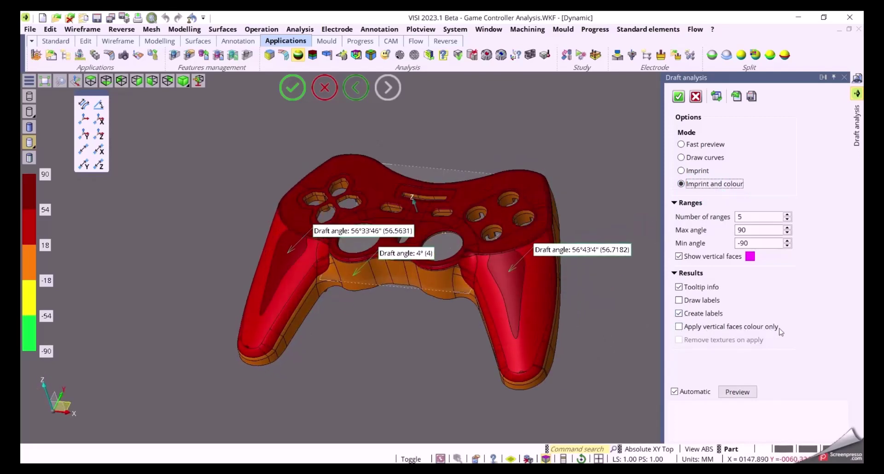
{"action": "left_click", "coordinate": [679, 326]}
{"action": "middle_click_drag", "start_coordinate": [600, 340], "coordinate": [598, 249]}
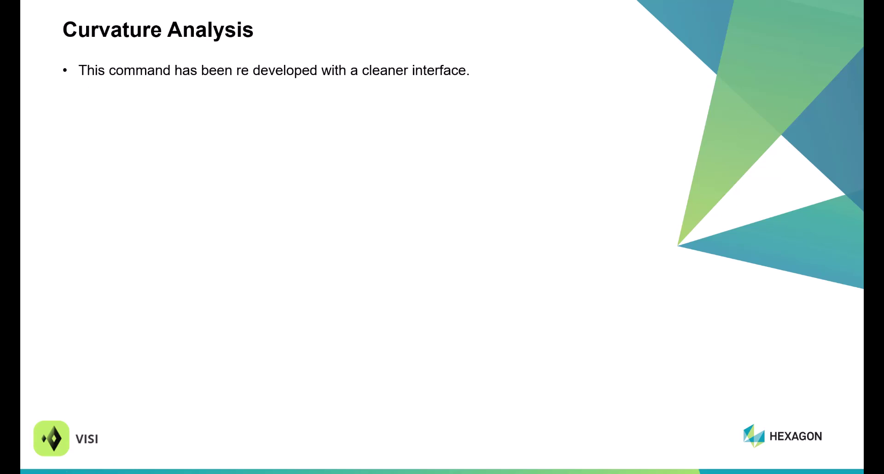
{"action": "key", "text": "Right"}
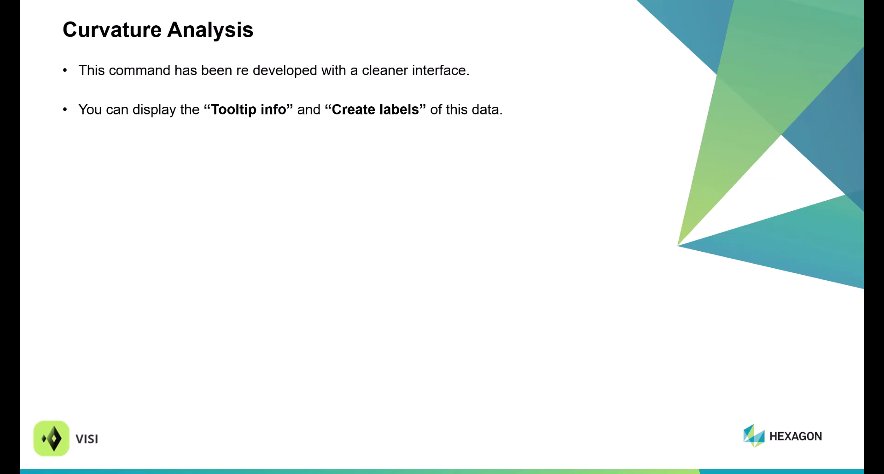
{"action": "key", "text": "Right"}
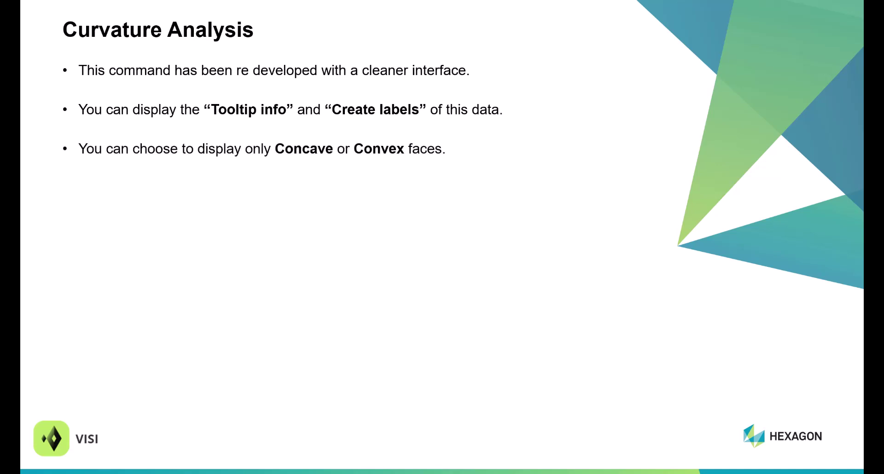
{"action": "key", "text": "Right"}
{"action": "key", "text": "Right"}
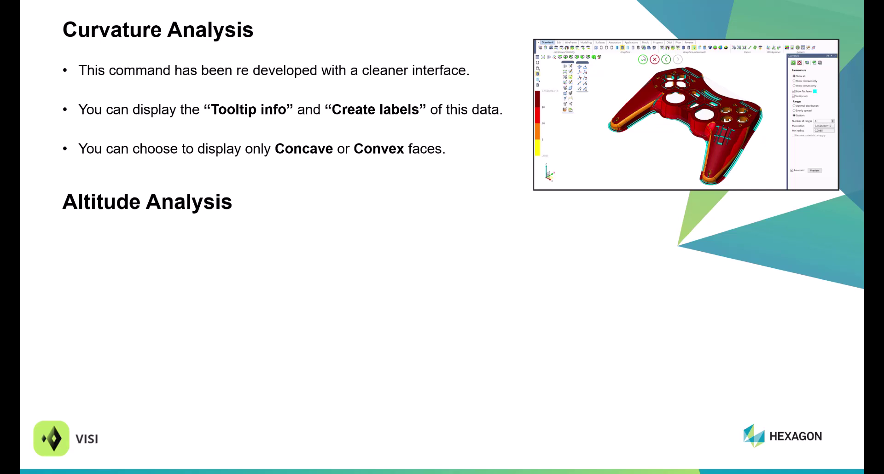
{"action": "key", "text": "Right"}
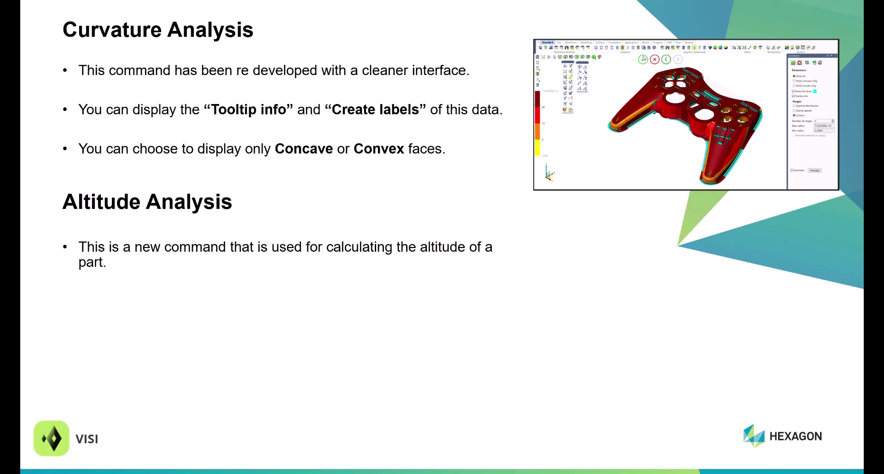
{"action": "key", "text": "Right"}
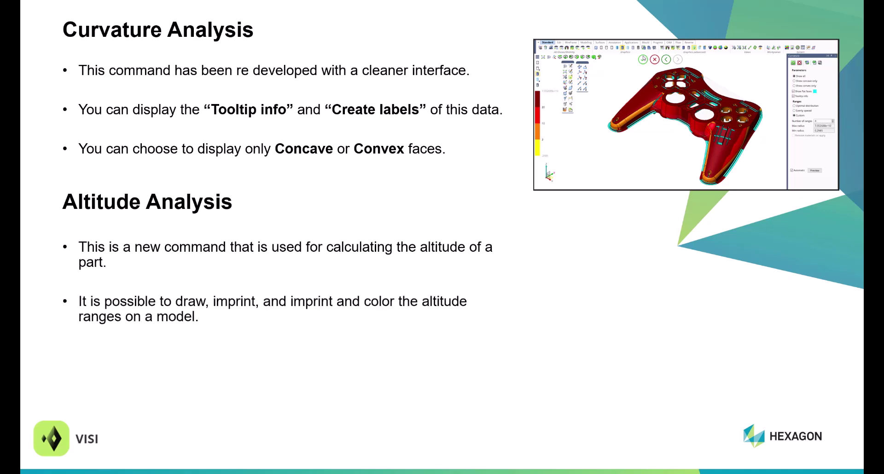
{"action": "key", "text": "Right"}
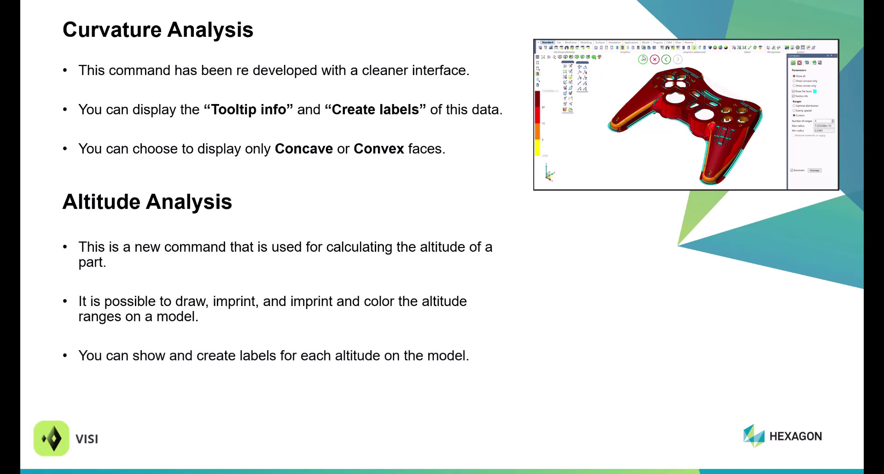
{"action": "key", "text": "Right"}
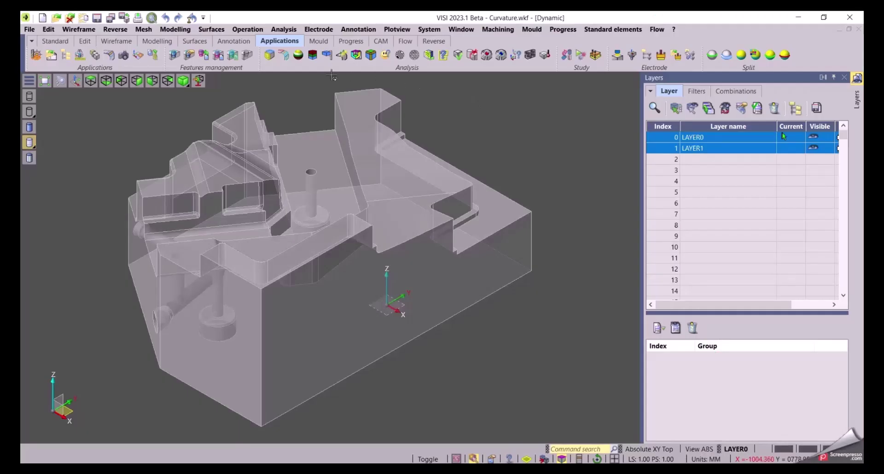
Run the Curvature analysis on the mould block and switch the model to opaque shaded display
{"action": "left_click", "coordinate": [283, 55]}
{"action": "left_click", "coordinate": [358, 164]}
{"action": "right_click", "coordinate": [508, 165]}
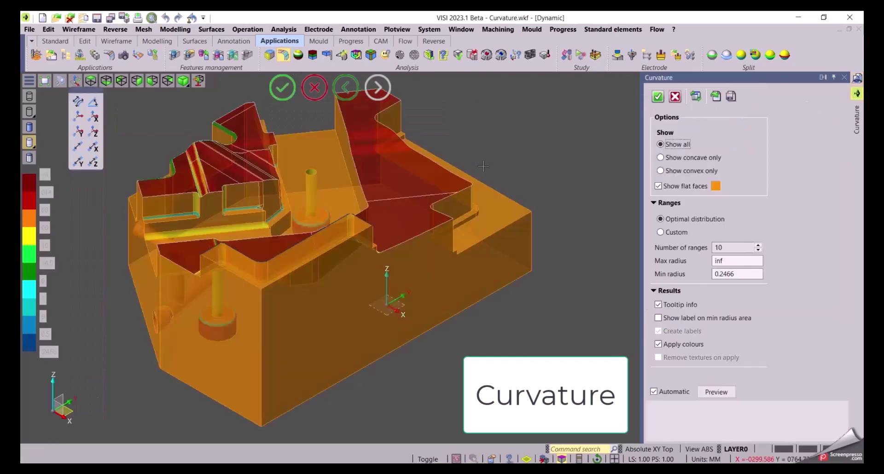
{"action": "middle_click_drag", "start_coordinate": [513, 166], "coordinate": [567, 163]}
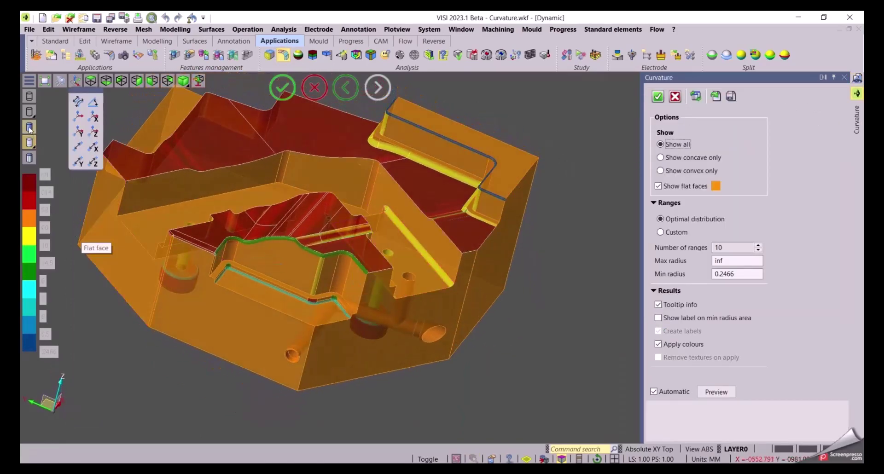
{"action": "left_click", "coordinate": [29, 127]}
{"action": "middle_click_drag", "start_coordinate": [591, 331], "coordinate": [579, 311]}
Compare the curvature display for concave faces only, convex faces only and all faces
{"action": "left_click", "coordinate": [670, 159]}
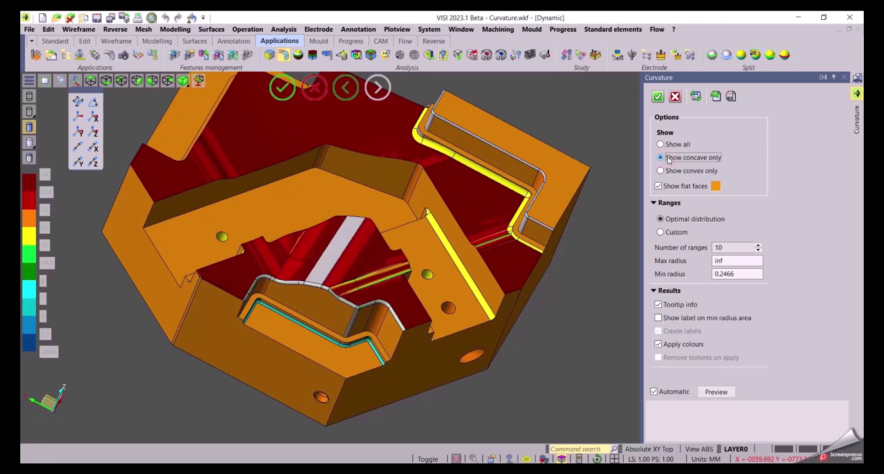
{"action": "left_click", "coordinate": [669, 174]}
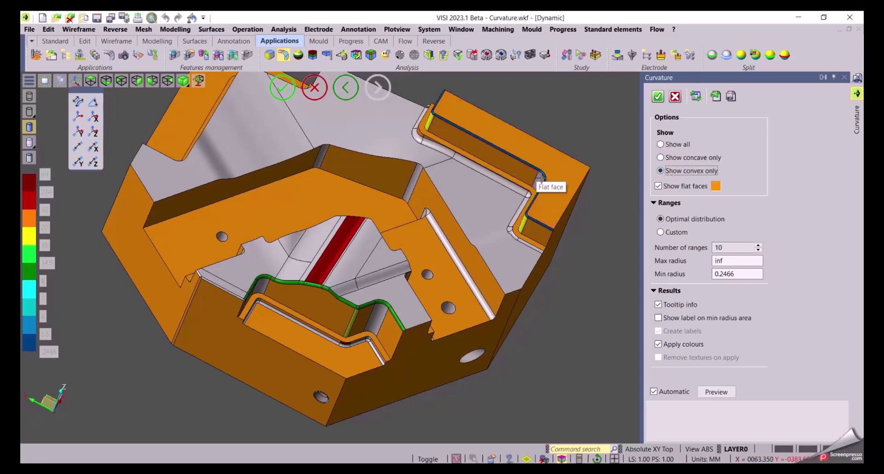
{"action": "left_click", "coordinate": [661, 144]}
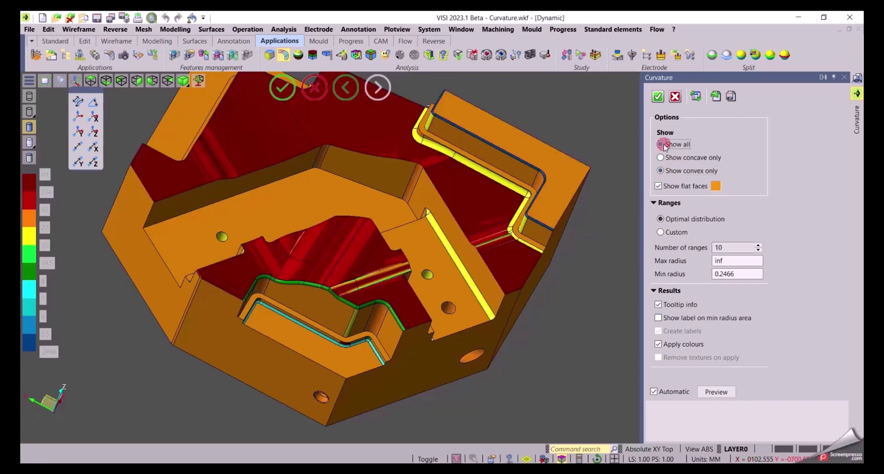
Turn off the display of flat faces and set the number of curvature ranges to 5
{"action": "left_click", "coordinate": [666, 188]}
{"action": "middle_click_drag", "start_coordinate": [628, 288], "coordinate": [626, 307]}
{"action": "middle_click_drag", "start_coordinate": [570, 310], "coordinate": [626, 278]}
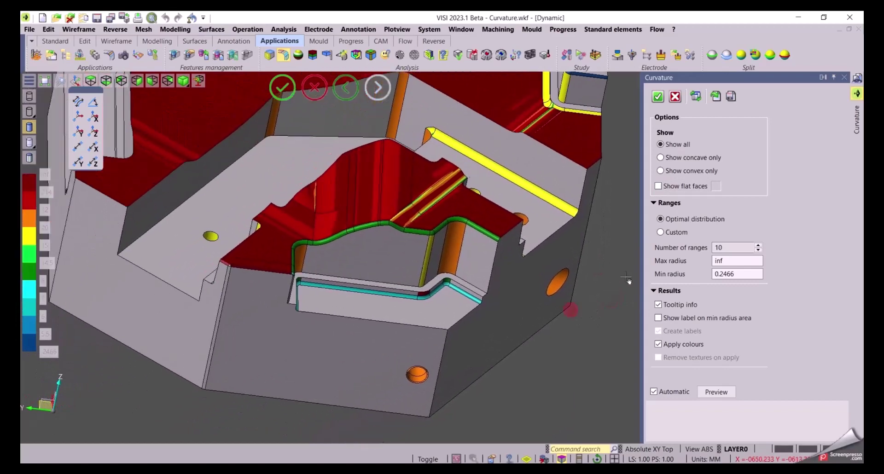
{"action": "double_click", "coordinate": [738, 248]}
{"action": "type", "text": "5"}
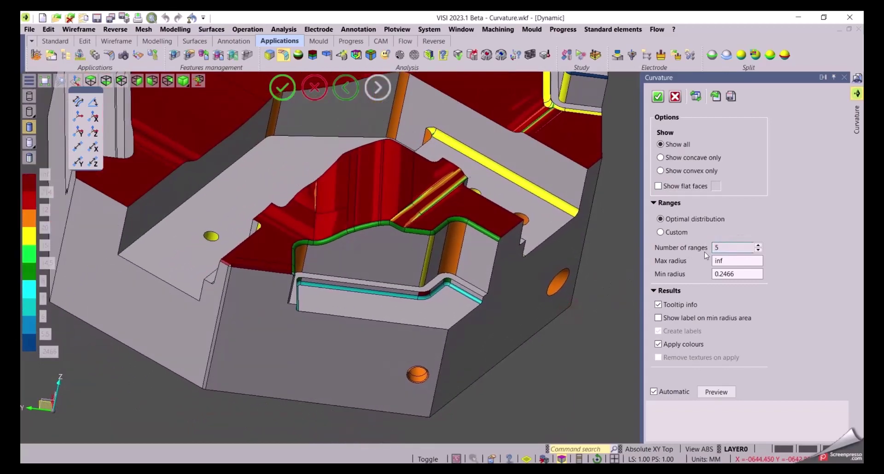
{"action": "key", "text": "Tab"}
{"action": "scroll", "coordinate": [593, 329], "scroll_direction": "down", "scroll_amount": 2}
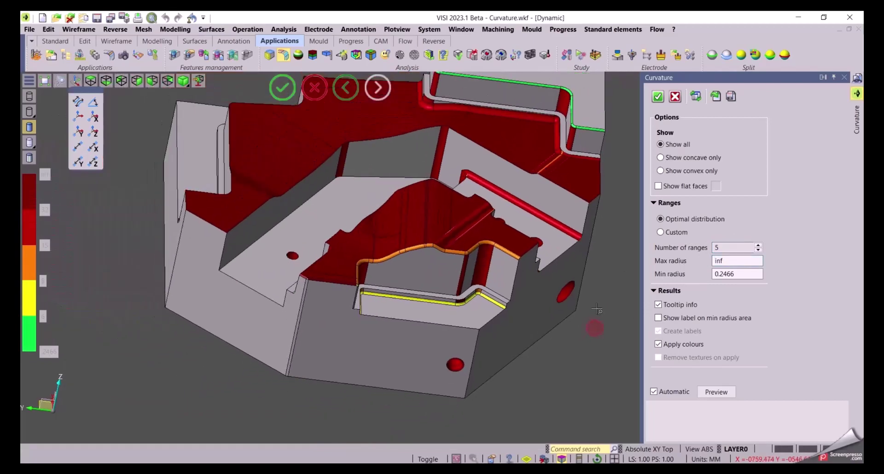
Switch the curvature ranges to Custom and set the three lower intermediate limits to 2, 6 and 10
{"action": "left_click", "coordinate": [661, 233]}
{"action": "left_click", "coordinate": [44, 317]}
{"action": "type", "text": "2"}
{"action": "key", "text": "Return"}
{"action": "left_click", "coordinate": [44, 281]}
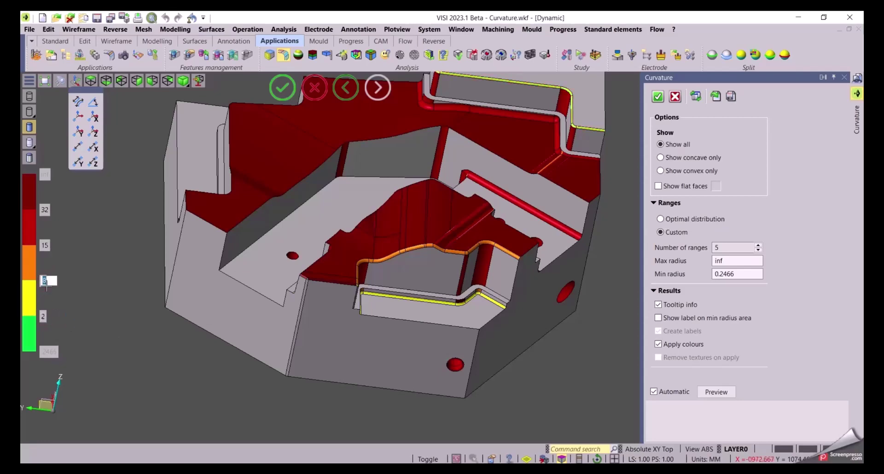
{"action": "type", "text": "6"}
{"action": "key", "text": "Return"}
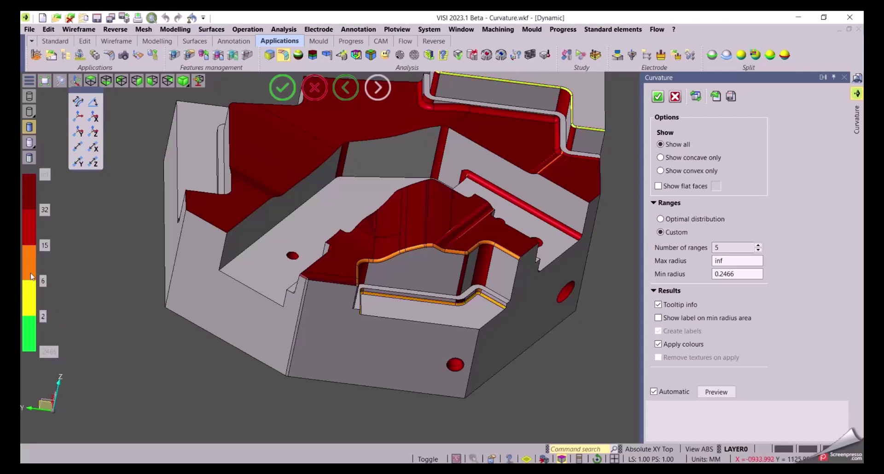
{"action": "left_click", "coordinate": [45, 246]}
{"action": "type", "text": "10"}
{"action": "key", "text": "Return"}
Add radius labels to the pocket's lower concave fillet, its upper convex edge, the concave face beside it, and the raised corner block's convex edge
{"action": "middle_click_drag", "start_coordinate": [456, 369], "coordinate": [516, 375]}
{"action": "scroll", "coordinate": [515, 375], "scroll_direction": "up", "scroll_amount": 5}
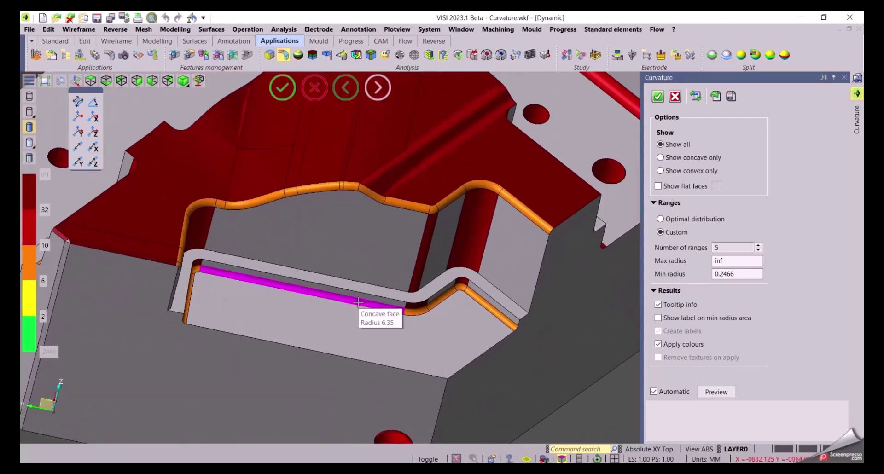
{"action": "left_click", "coordinate": [359, 302]}
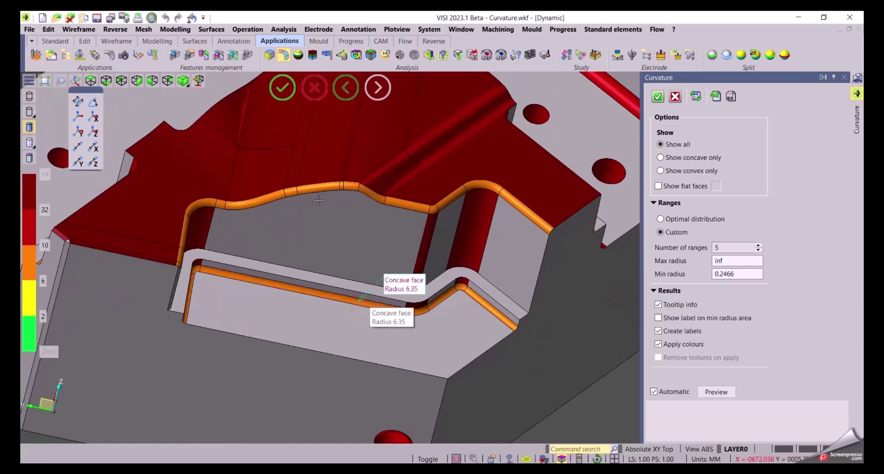
{"action": "left_click", "coordinate": [316, 186]}
{"action": "scroll", "coordinate": [320, 325], "scroll_direction": "down", "scroll_amount": 5}
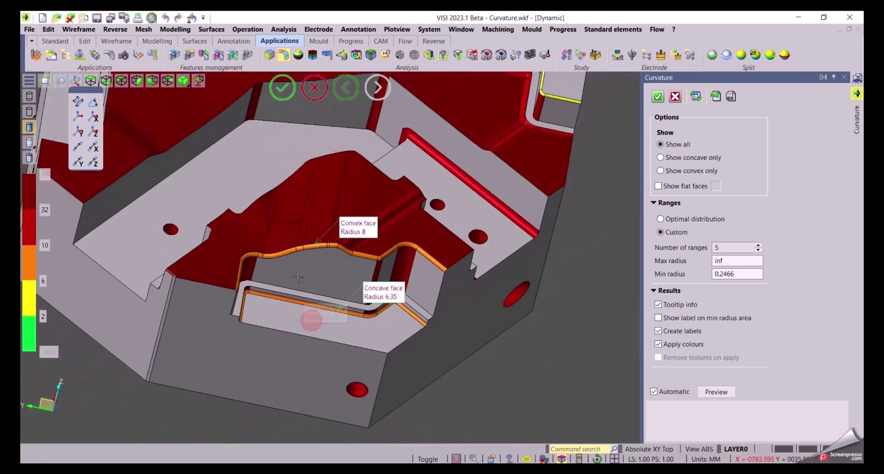
{"action": "middle_click_drag", "start_coordinate": [396, 309], "coordinate": [597, 322]}
{"action": "scroll", "coordinate": [499, 180], "scroll_direction": "up", "scroll_amount": 5}
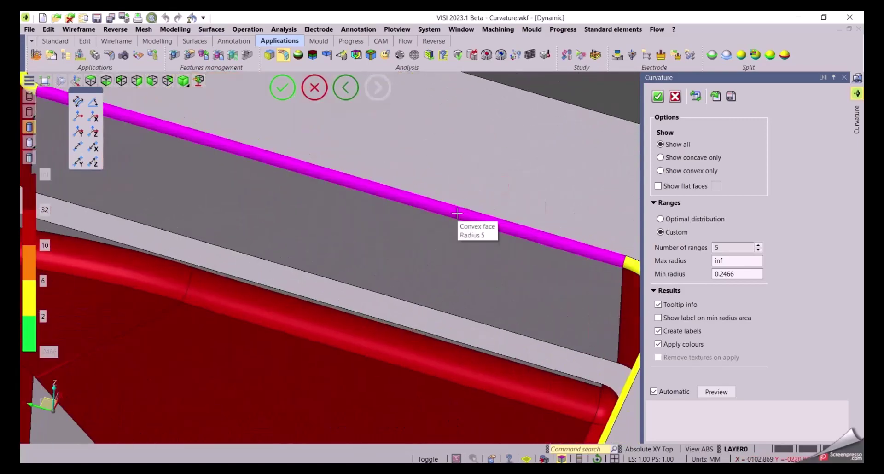
{"action": "left_click", "coordinate": [456, 210]}
{"action": "scroll", "coordinate": [456, 269], "scroll_direction": "down", "scroll_amount": 6}
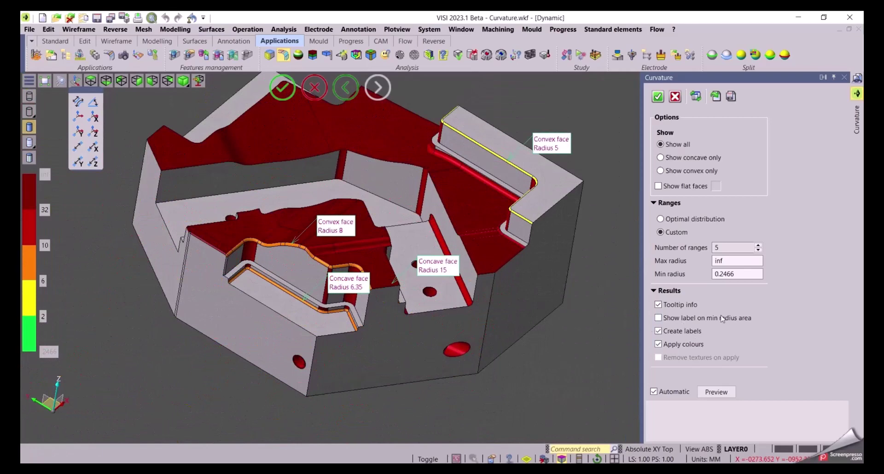
Show the label on the minimum radius area, switch to translucent display and examine the labelled spot inside the block
{"action": "left_click", "coordinate": [658, 318]}
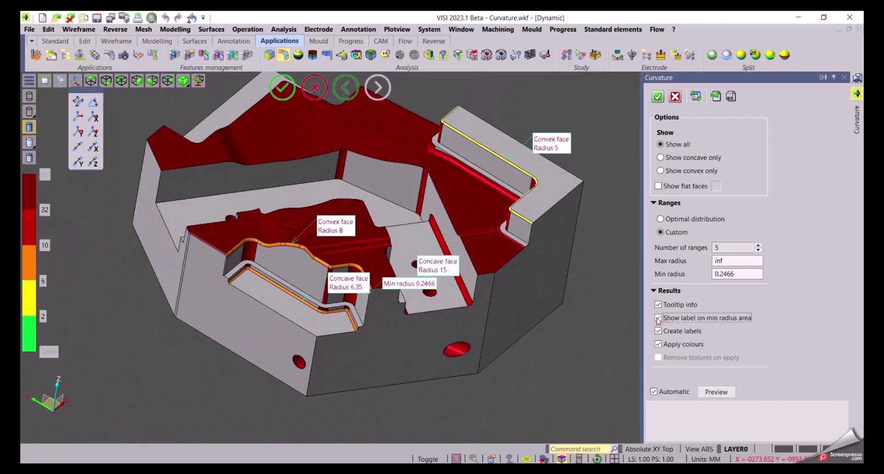
{"action": "scroll", "coordinate": [435, 295], "scroll_direction": "up", "scroll_amount": 3}
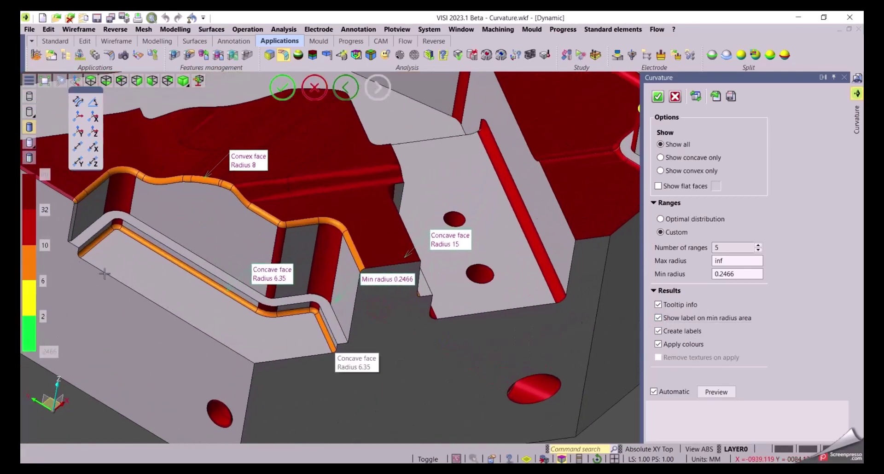
{"action": "left_click", "coordinate": [29, 142]}
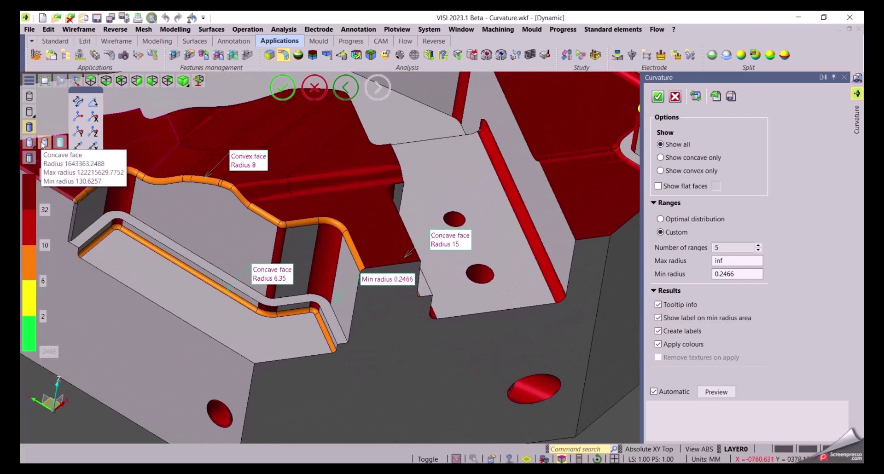
{"action": "left_click", "coordinate": [43, 144]}
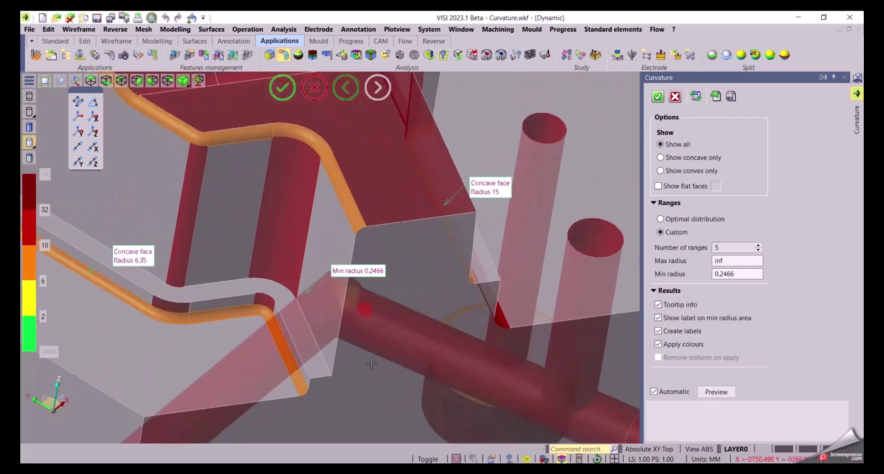
{"action": "scroll", "coordinate": [370, 381], "scroll_direction": "up", "scroll_amount": 3}
{"action": "middle_click_drag", "start_coordinate": [370, 381], "coordinate": [317, 323]}
{"action": "middle_click_drag", "start_coordinate": [297, 258], "coordinate": [306, 361]}
{"action": "scroll", "coordinate": [307, 363], "scroll_direction": "up", "scroll_amount": 1}
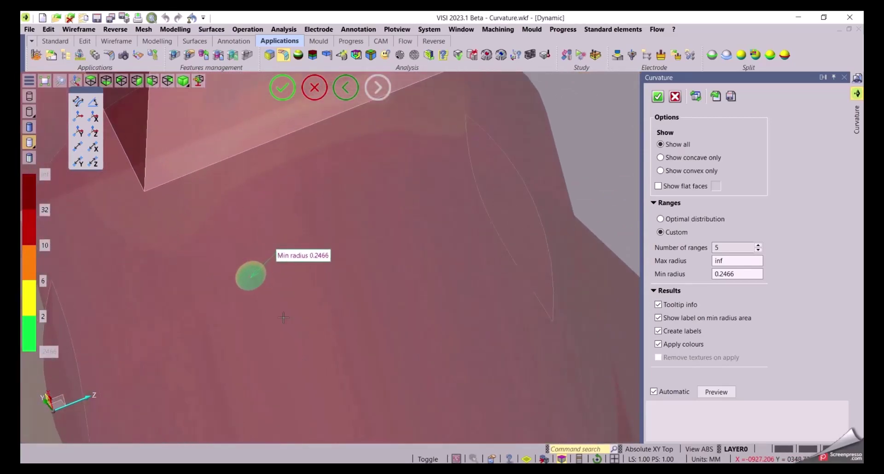
{"action": "scroll", "coordinate": [272, 231], "scroll_direction": "down", "scroll_amount": 10}
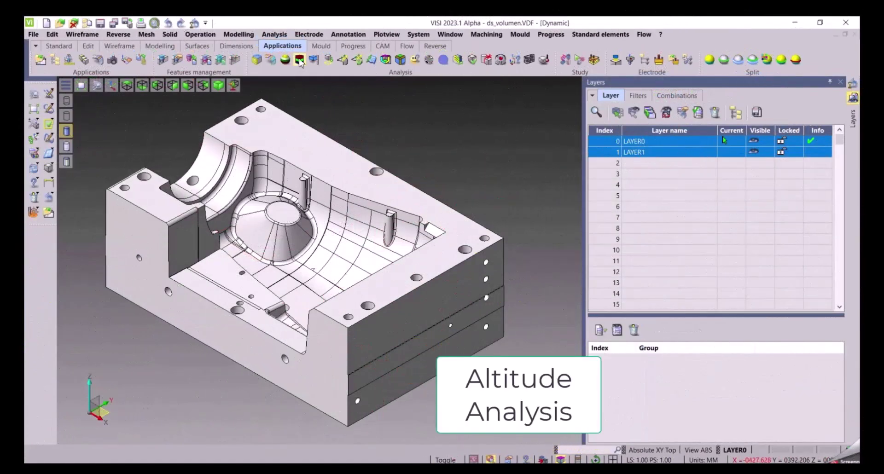
Run the Altitude analysis on the cavity block body
{"action": "left_click", "coordinate": [300, 60]}
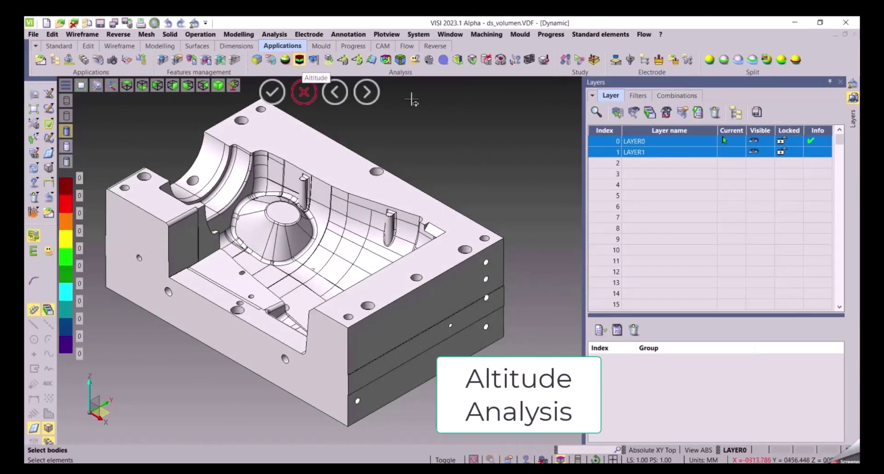
{"action": "left_click", "coordinate": [355, 197]}
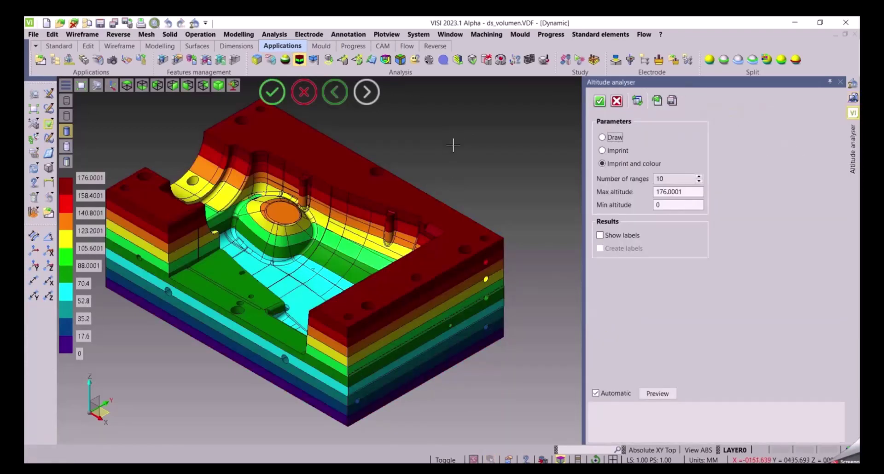
{"action": "middle_click_drag", "start_coordinate": [453, 145], "coordinate": [521, 144]}
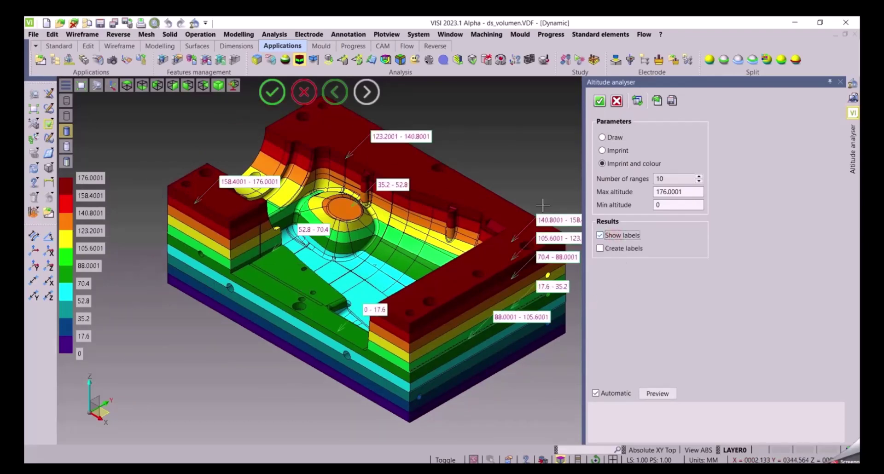
Examine the altitude range labels from different sides of the block, and hide the labels
{"action": "middle_click_drag", "start_coordinate": [528, 168], "coordinate": [502, 282]}
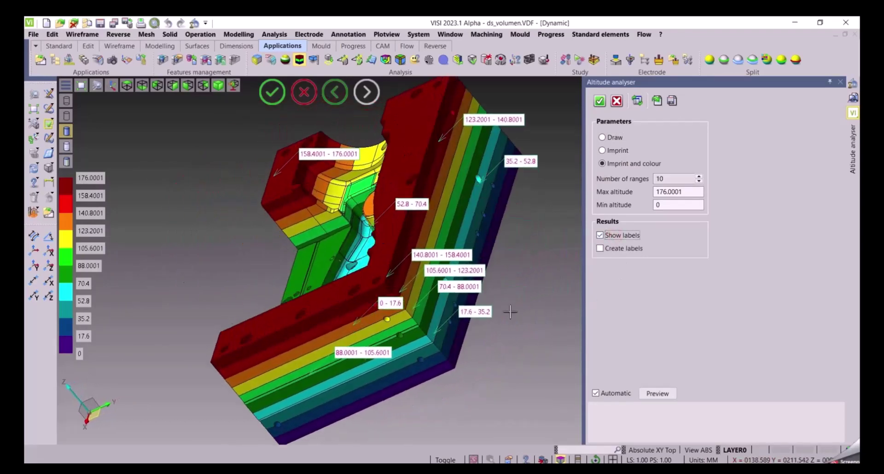
{"action": "scroll", "coordinate": [523, 316], "scroll_direction": "up", "scroll_amount": 2}
{"action": "scroll", "coordinate": [524, 317], "scroll_direction": "down", "scroll_amount": 3}
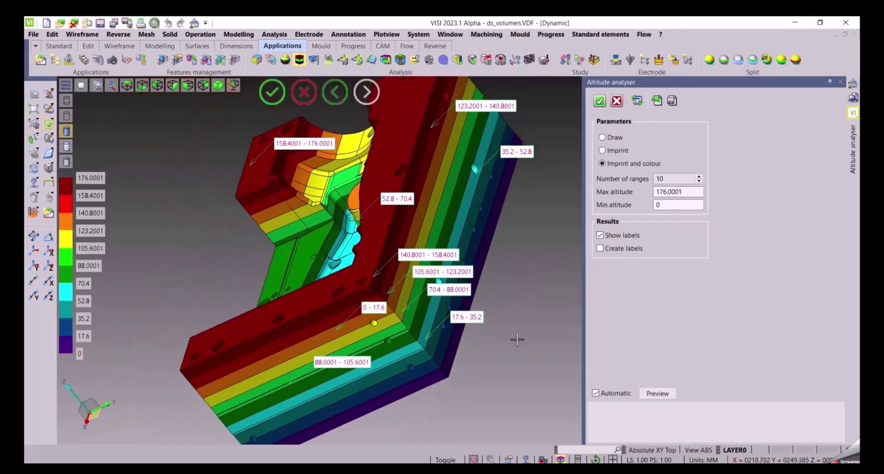
{"action": "middle_click_drag", "start_coordinate": [493, 366], "coordinate": [550, 343]}
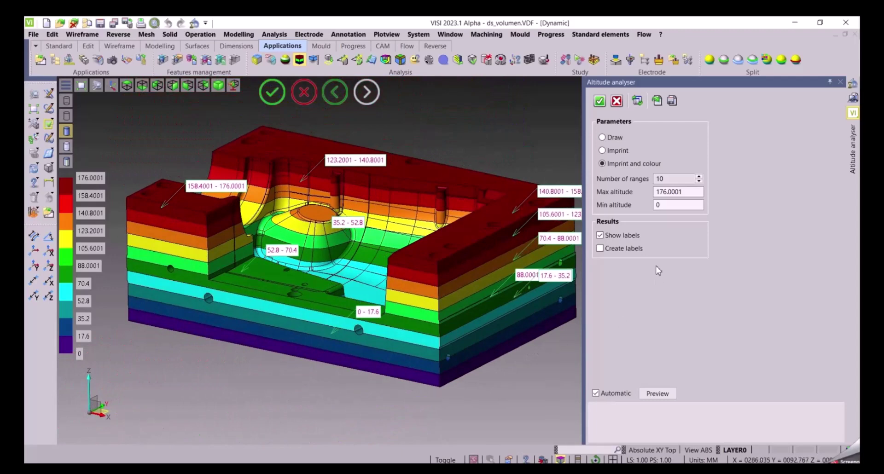
{"action": "left_click", "coordinate": [617, 237]}
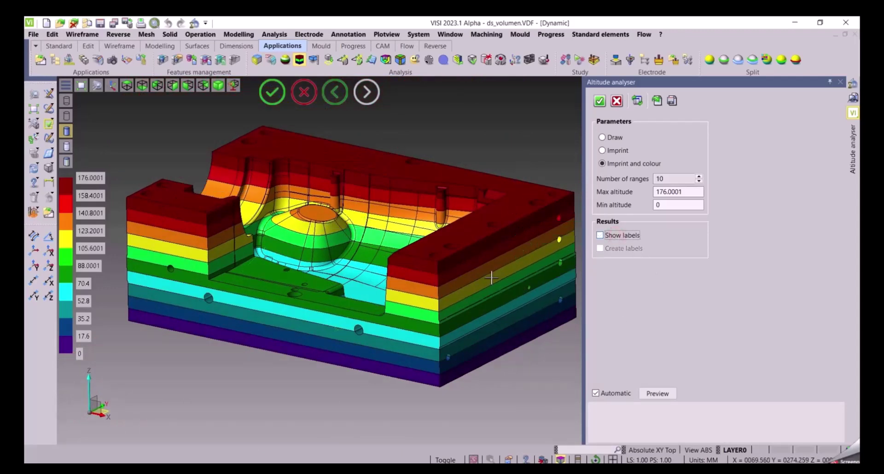
Preview the altitude ranges in Draw and Imprint modes, and return to Imprint and colour
{"action": "middle_click_drag", "start_coordinate": [191, 372], "coordinate": [198, 406]}
{"action": "left_click", "coordinate": [602, 137]}
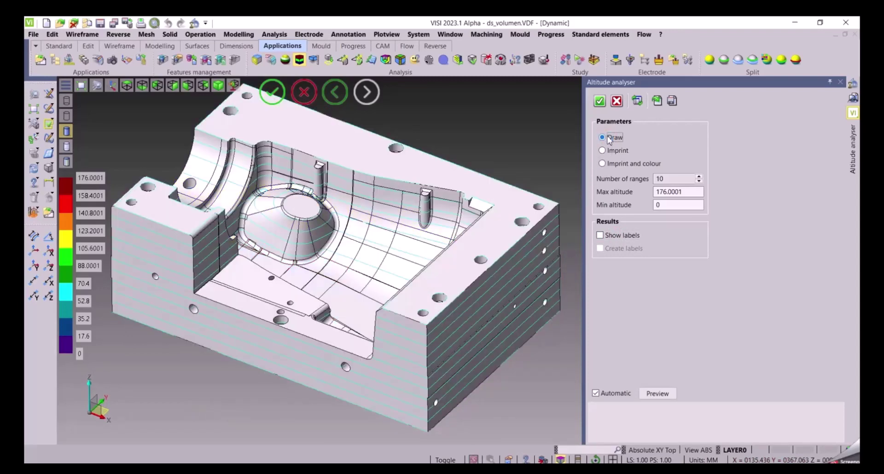
{"action": "left_click", "coordinate": [607, 153]}
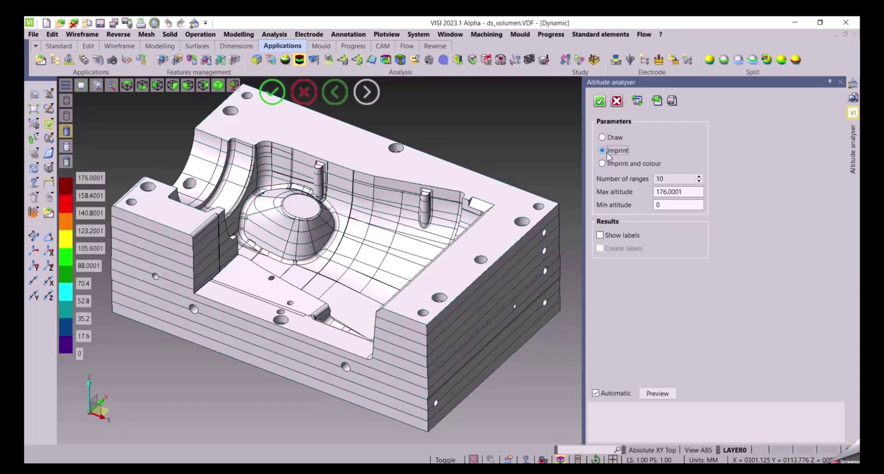
{"action": "left_click", "coordinate": [613, 164]}
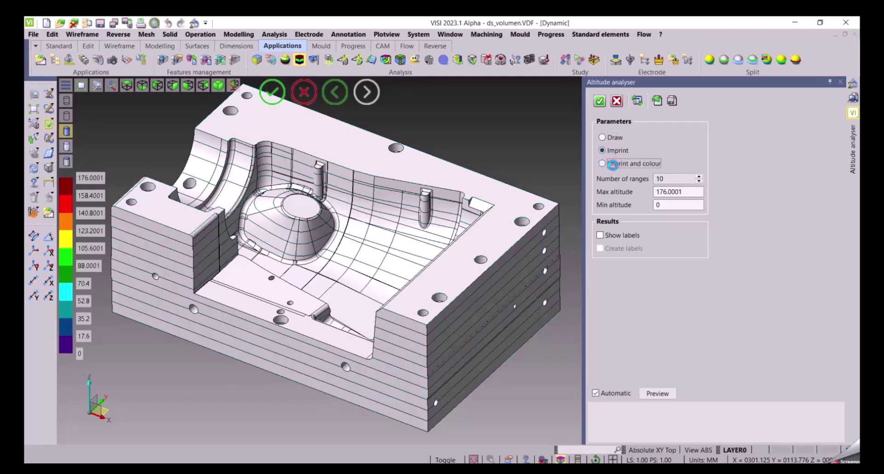
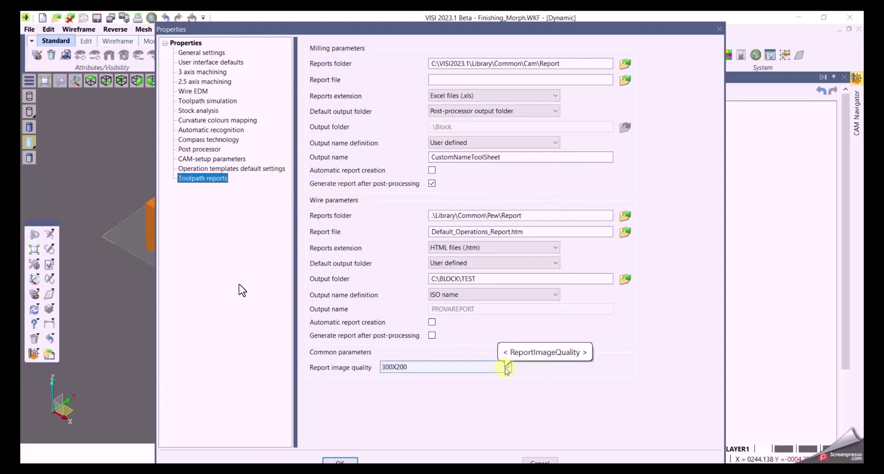
Check the report image quality options in the toolpath report properties
{"action": "left_click", "coordinate": [506, 367]}
{"action": "left_click", "coordinate": [506, 367]}
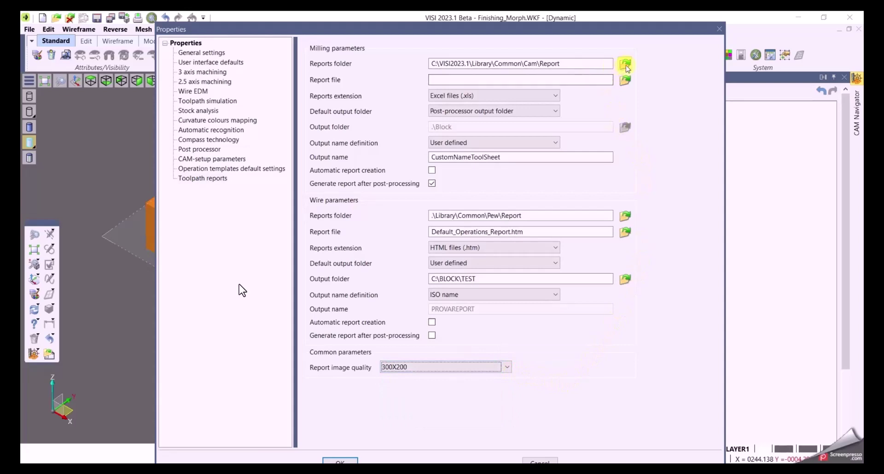
Keep Excel (.xls) as the milling reports extension, load Default_Operations_Report.xls as the report file, and select the custom output name
{"action": "left_click", "coordinate": [534, 96]}
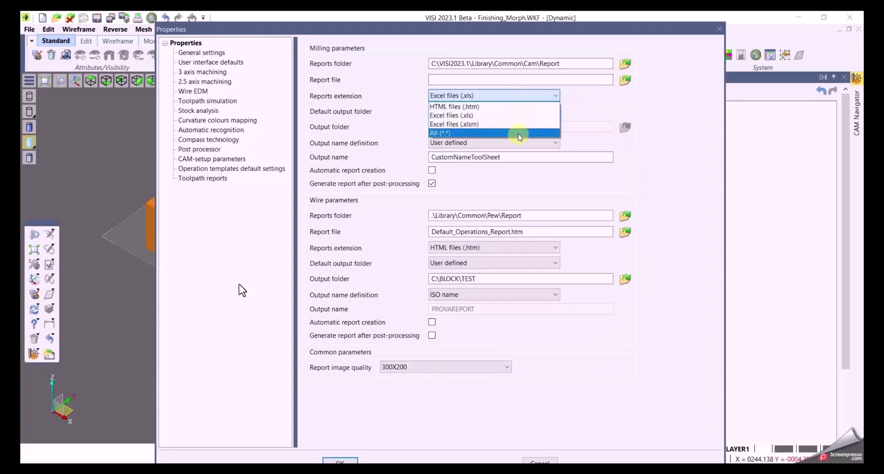
{"action": "left_click", "coordinate": [517, 115]}
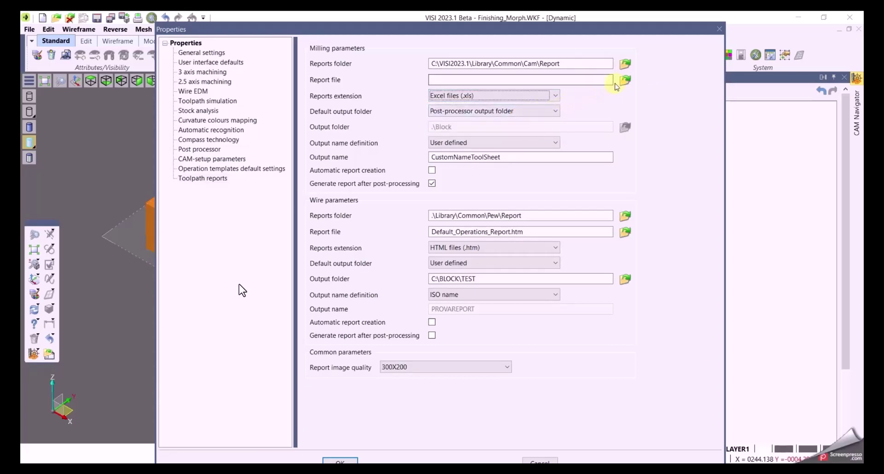
{"action": "left_click", "coordinate": [624, 81]}
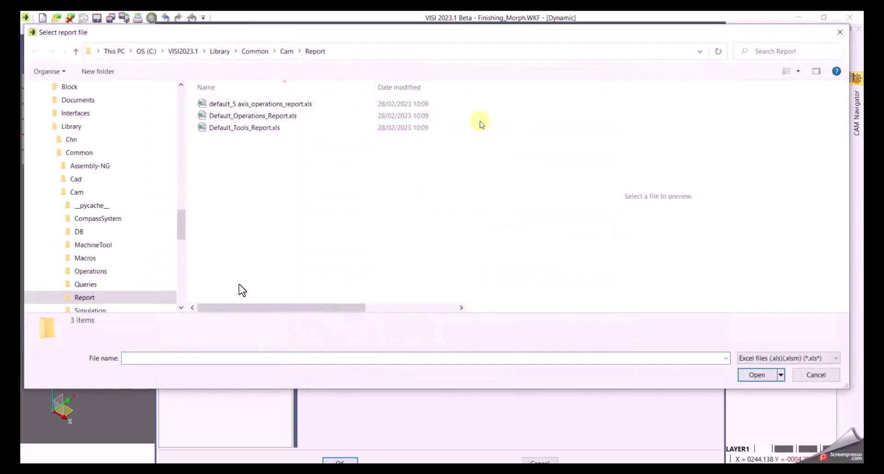
{"action": "left_click", "coordinate": [264, 118]}
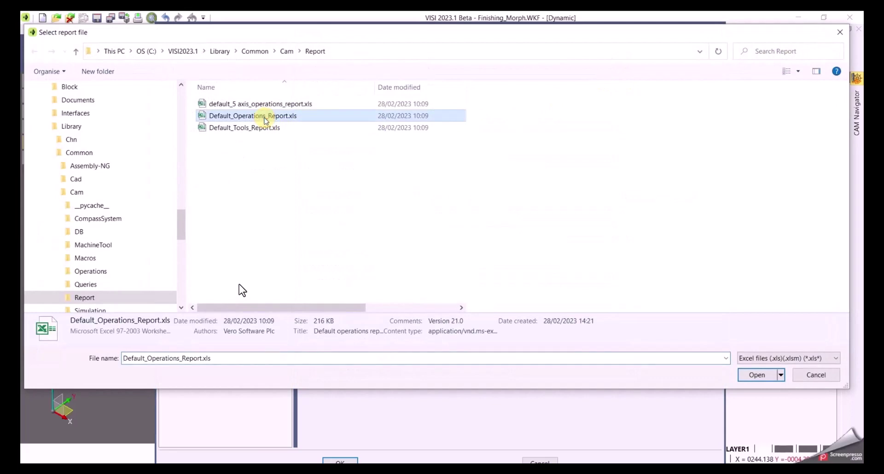
{"action": "left_click", "coordinate": [757, 376]}
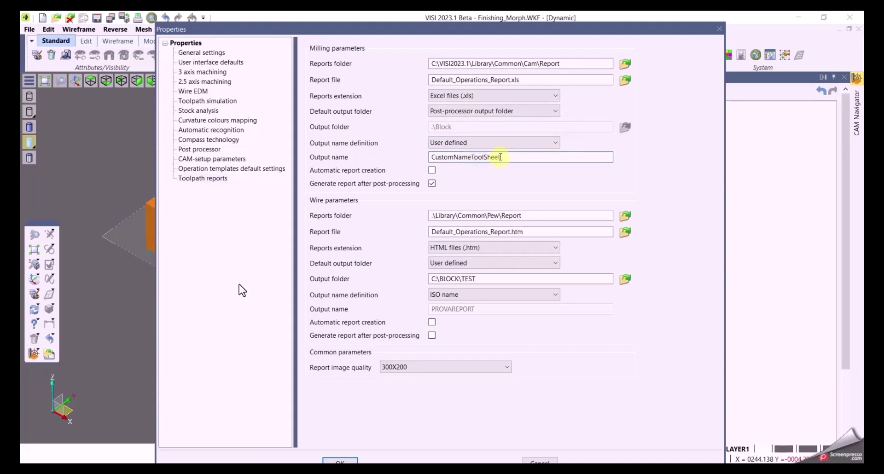
{"action": "left_click_drag", "start_coordinate": [502, 157], "coordinate": [428, 171]}
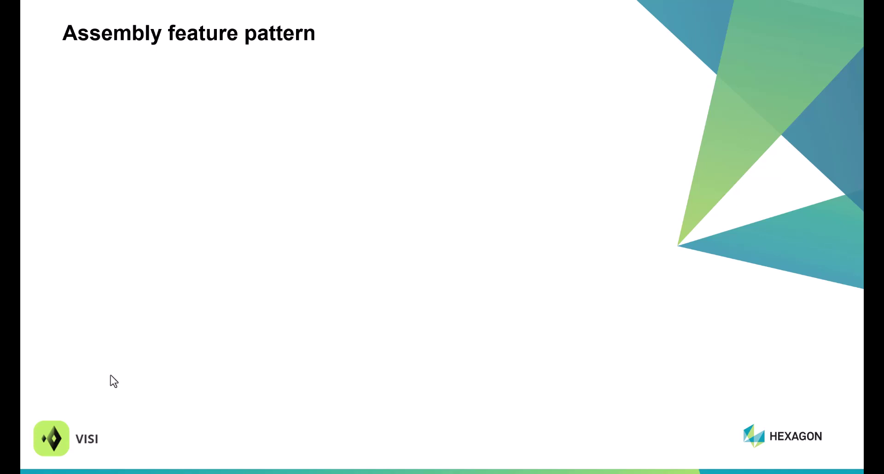
{"action": "left_click", "coordinate": [208, 330]}
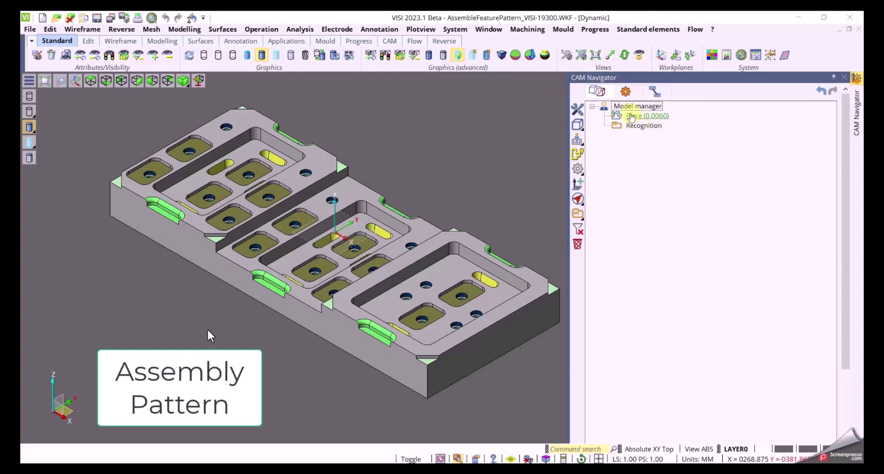
Add a setup with direction 0;0;-1 to the recognition folder of the model manager
{"action": "left_click", "coordinate": [641, 126]}
{"action": "left_click", "coordinate": [638, 106]}
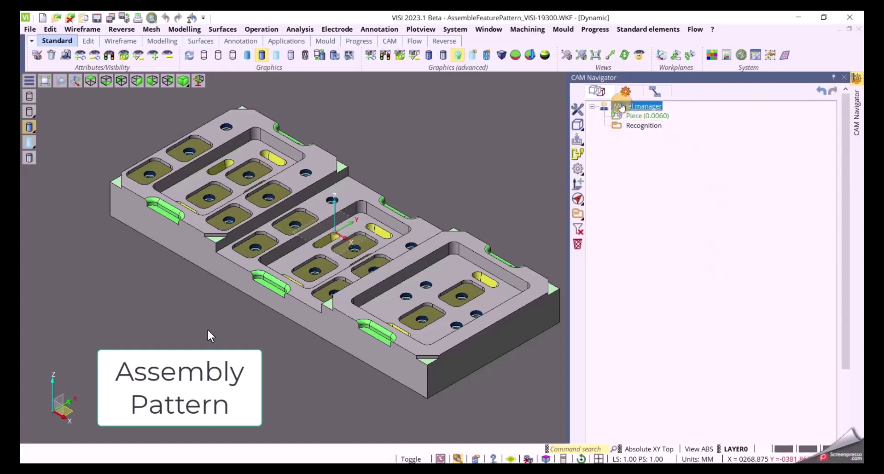
{"action": "left_click", "coordinate": [577, 184]}
{"action": "middle_click", "coordinate": [437, 168]}
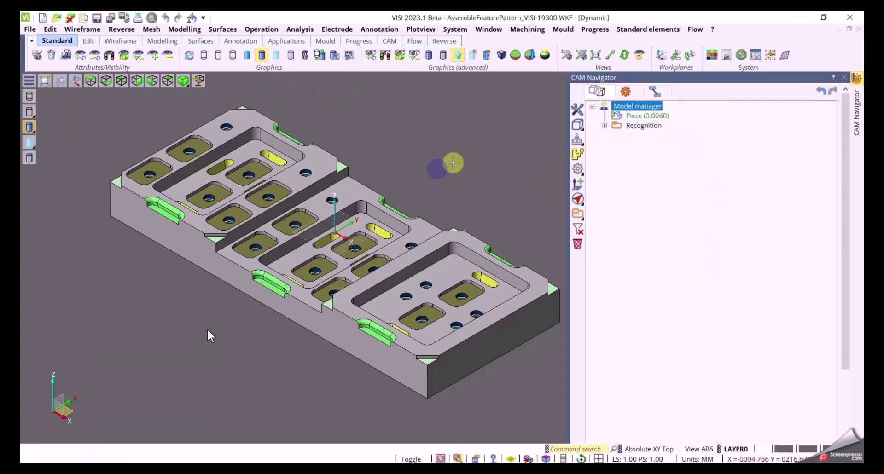
Toggle the Extend to piece Z top option and run automatic hole and feature recognition on the setup
{"action": "left_click", "coordinate": [605, 126]}
{"action": "right_click", "coordinate": [653, 135]}
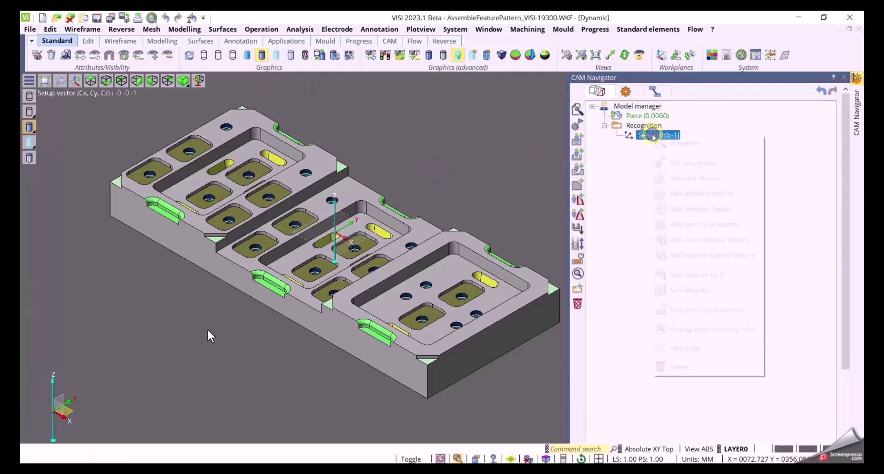
{"action": "left_click", "coordinate": [672, 163]}
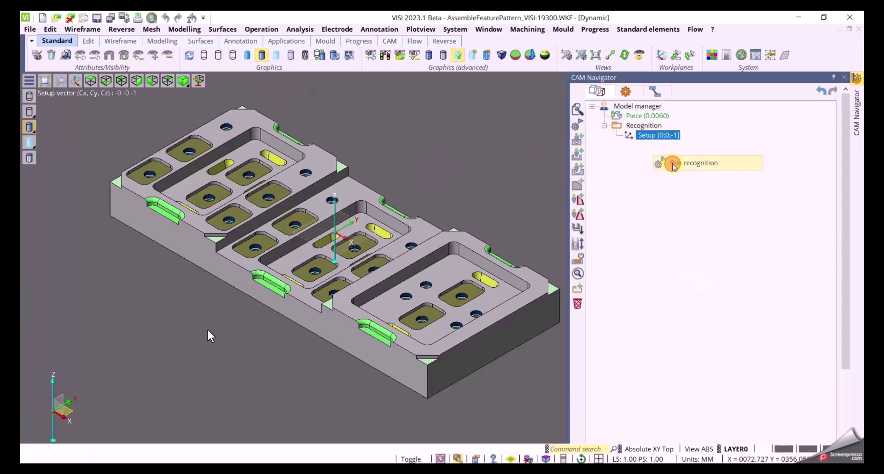
{"action": "left_click", "coordinate": [704, 199]}
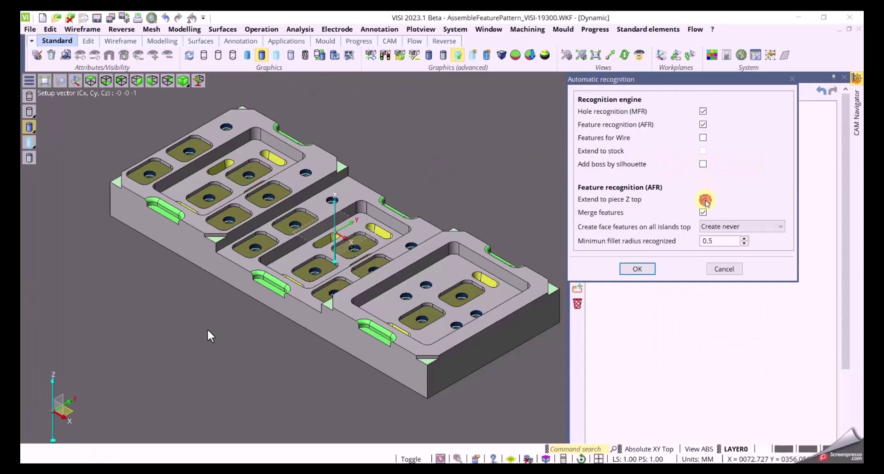
{"action": "left_click", "coordinate": [650, 270]}
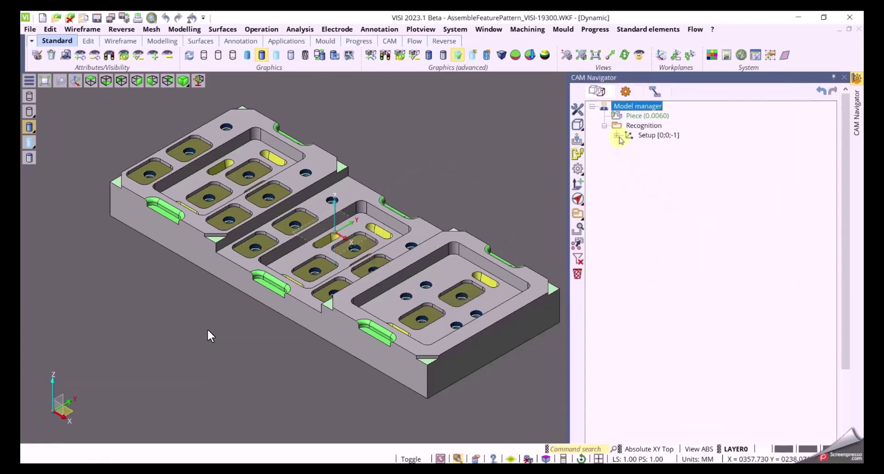
Assemble the four 70;20;10 complex open pockets on the upper-level plate sections into one pattern
{"action": "left_click", "coordinate": [617, 136]}
{"action": "left_click", "coordinate": [659, 146]}
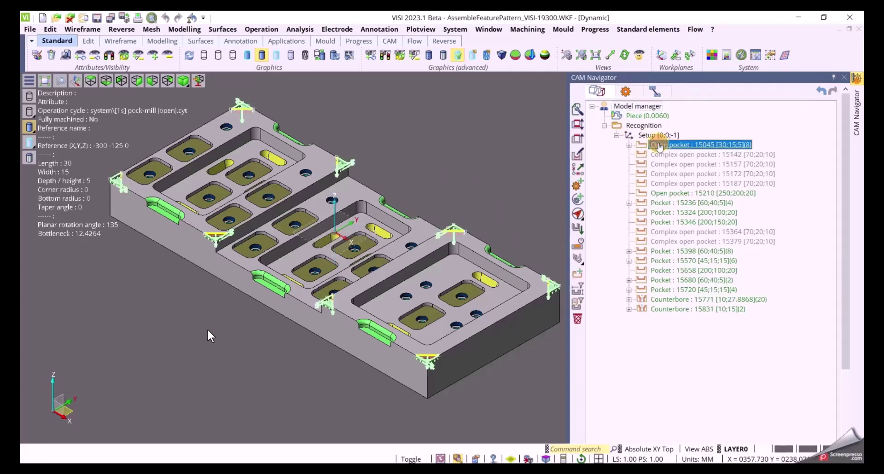
{"action": "key", "text": "Down"}
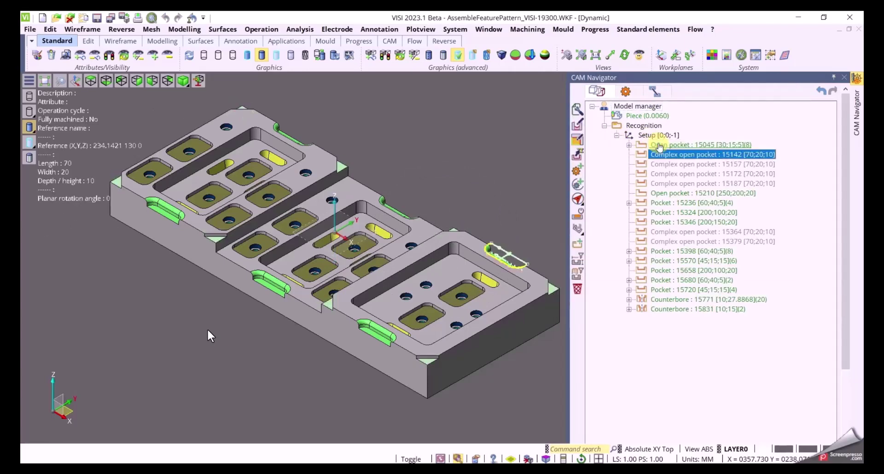
{"action": "key", "text": "Down"}
{"action": "key", "text": "Down"}
{"action": "key", "text": "Down"}
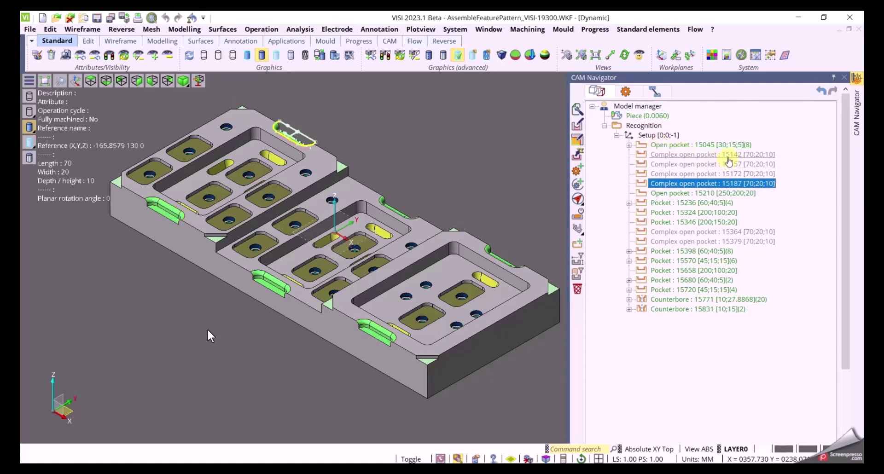
{"action": "left_click", "coordinate": [728, 157], "text": "shift"}
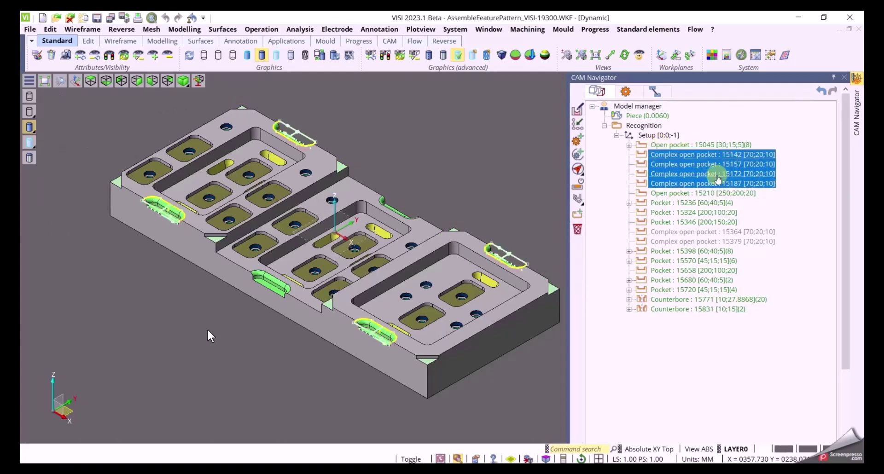
{"action": "right_click", "coordinate": [708, 171]}
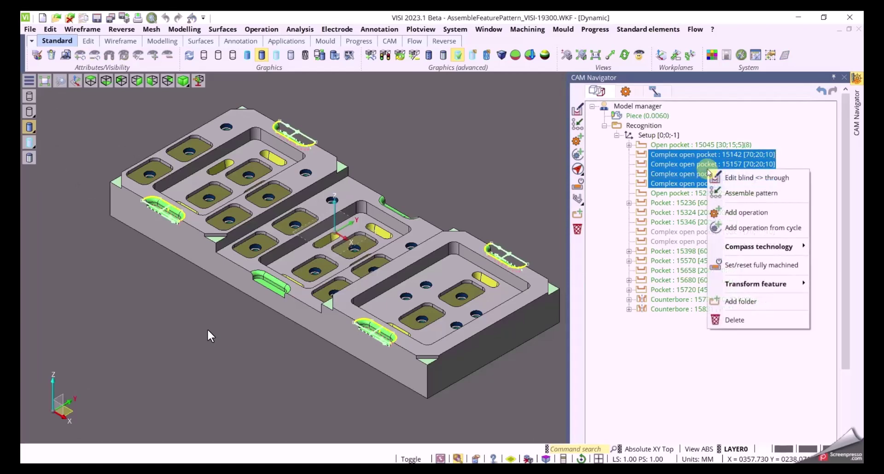
{"action": "left_click", "coordinate": [737, 193]}
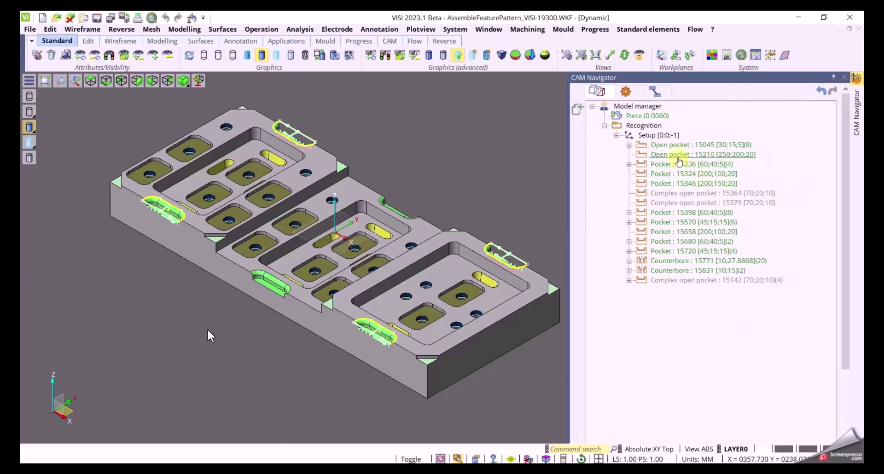
Examine where the recognised features lie on the part, from the 250;200;20 open pocket through the remaining complex open pockets
{"action": "left_click", "coordinate": [679, 155]}
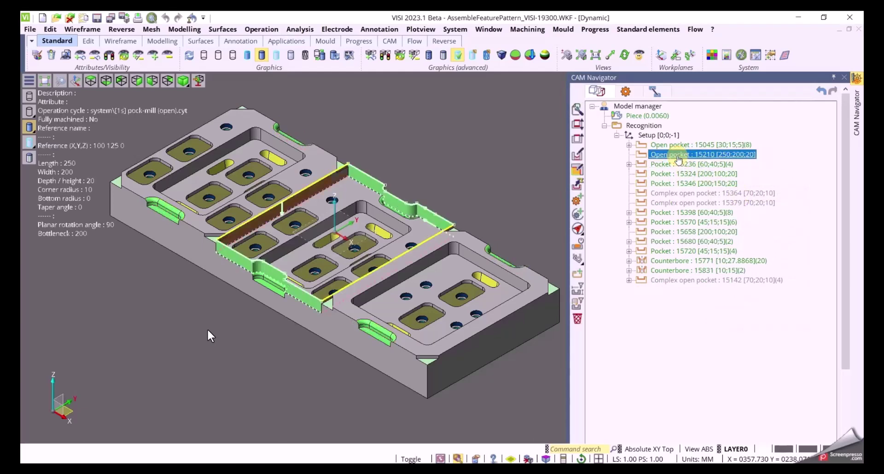
{"action": "key", "text": "Down"}
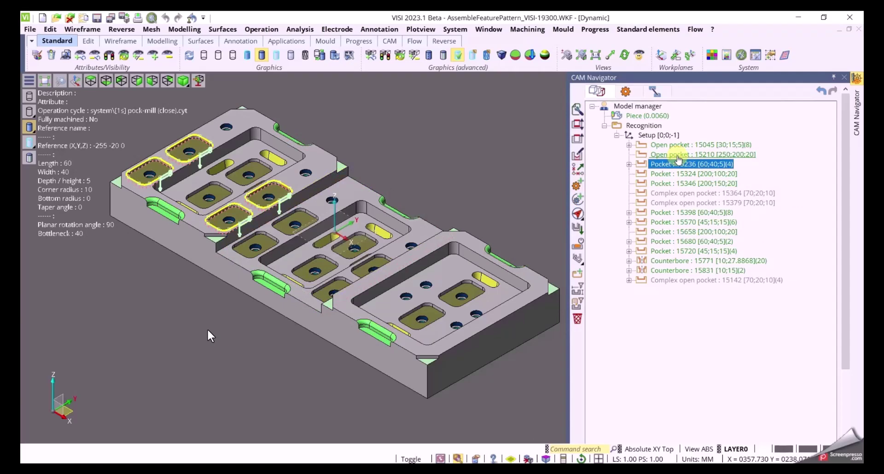
{"action": "key", "text": "Down"}
{"action": "key", "text": "Down"}
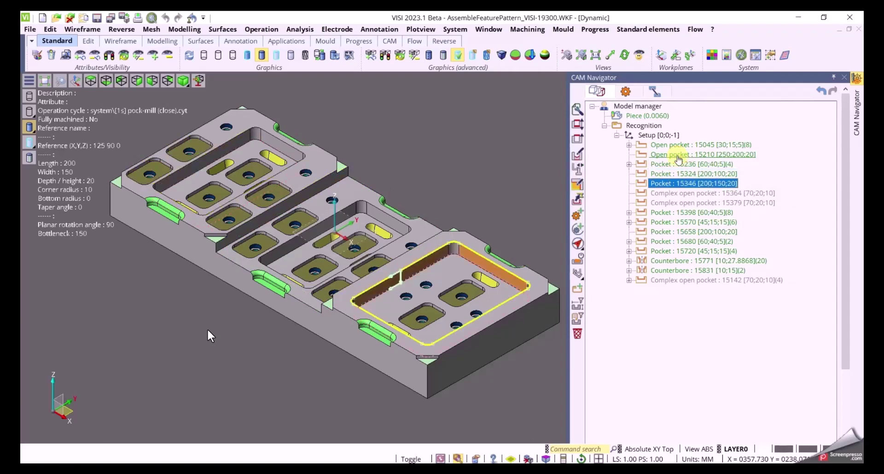
{"action": "key", "text": "Down"}
{"action": "key", "text": "Down"}
{"action": "key", "text": "Down"}
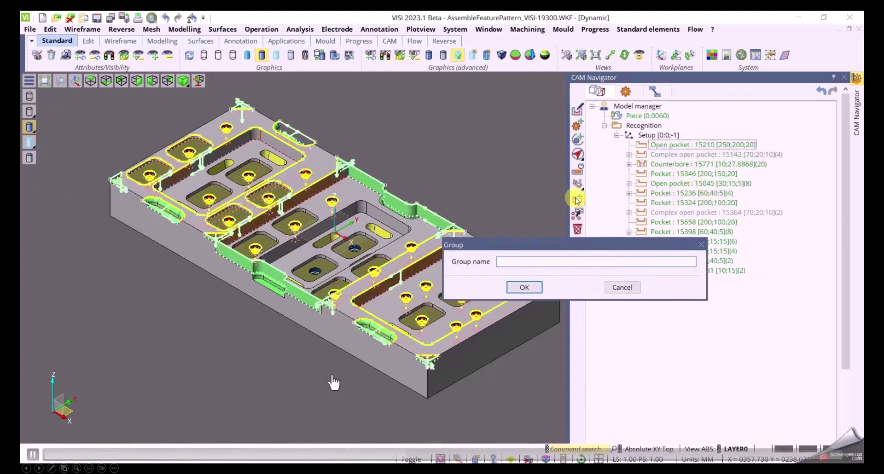
Group the selected upper-level pockets and counterbores in a folder named 1st Z level, and collapse the folder
{"action": "type", "text": "1st"}
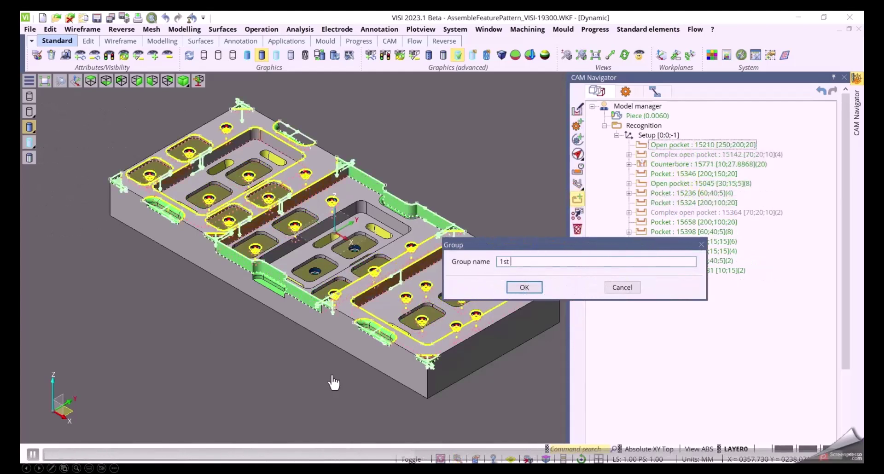
{"action": "type", "text": " Z level"}
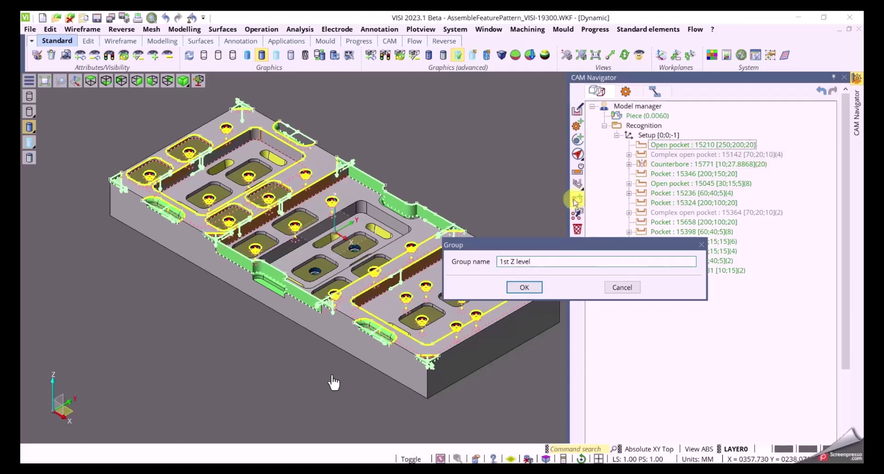
{"action": "left_click", "coordinate": [532, 288]}
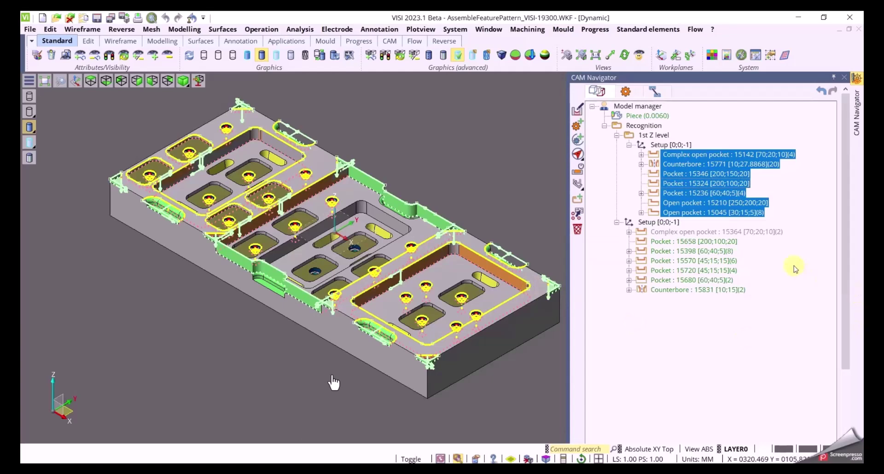
{"action": "left_click", "coordinate": [628, 144]}
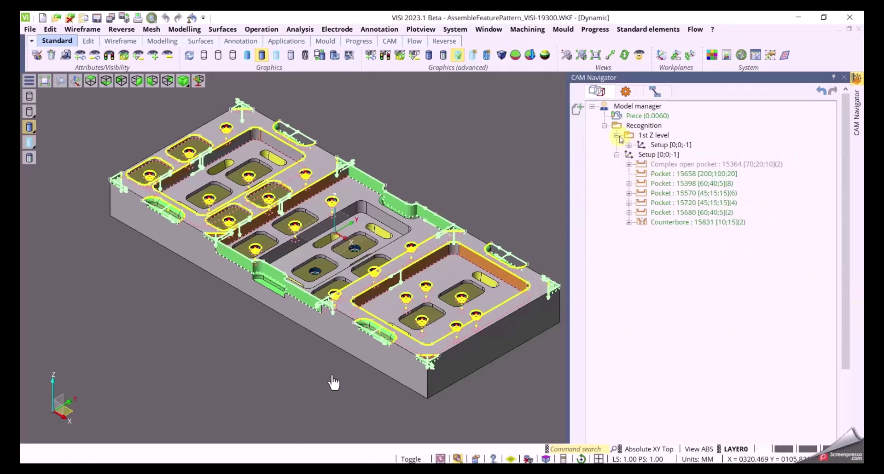
{"action": "left_click", "coordinate": [616, 135]}
Check the remaining lower-level features and dissolve the six-instance pattern of 45;15;15 pockets
{"action": "left_click", "coordinate": [692, 157]}
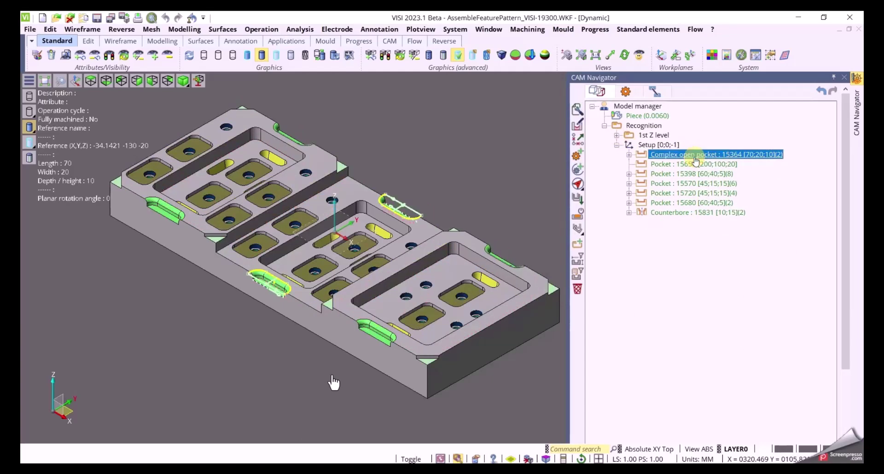
{"action": "left_click", "coordinate": [690, 166]}
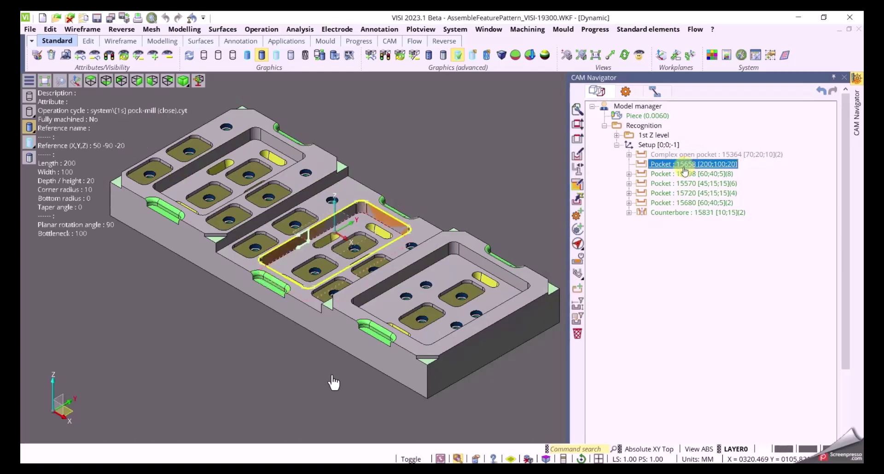
{"action": "left_click", "coordinate": [684, 174]}
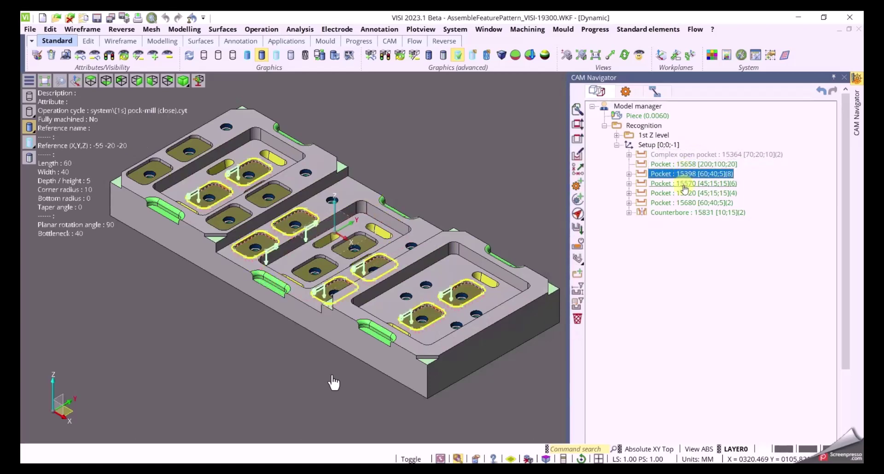
{"action": "left_click", "coordinate": [685, 184]}
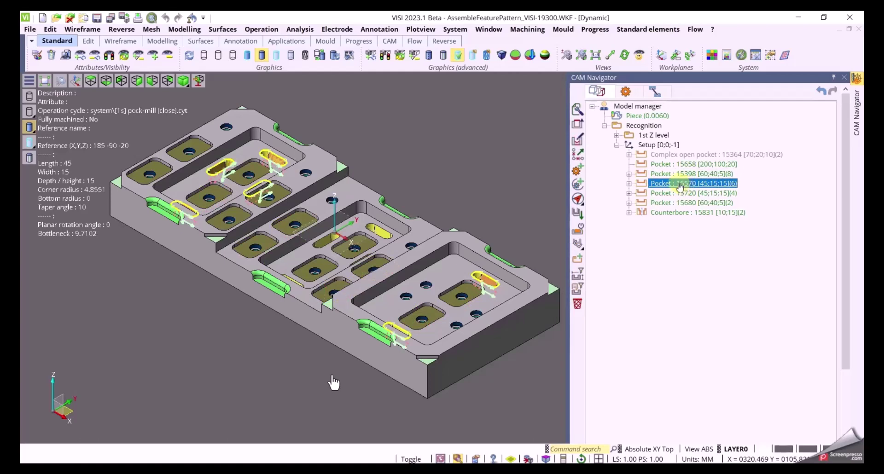
{"action": "right_click", "coordinate": [680, 185]}
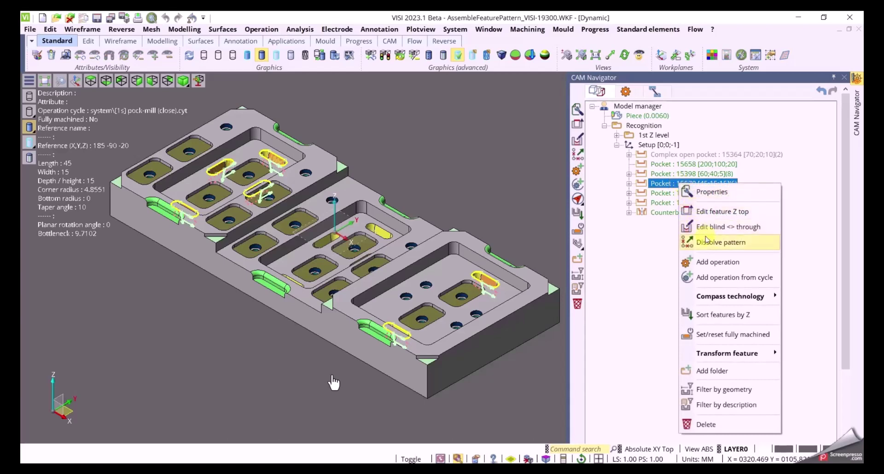
{"action": "left_click", "coordinate": [707, 242]}
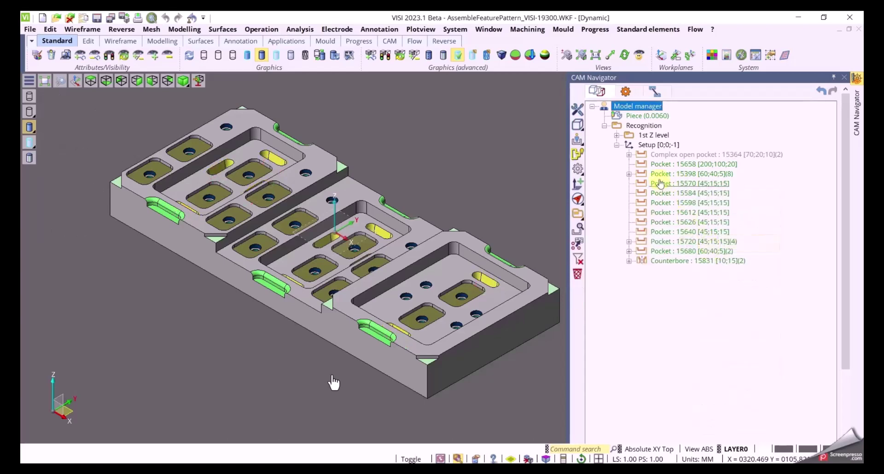
Assemble the 45;15;15 pockets 15570 and 15584 in the front plate section into one pattern and check its instances
{"action": "left_click", "coordinate": [660, 185]}
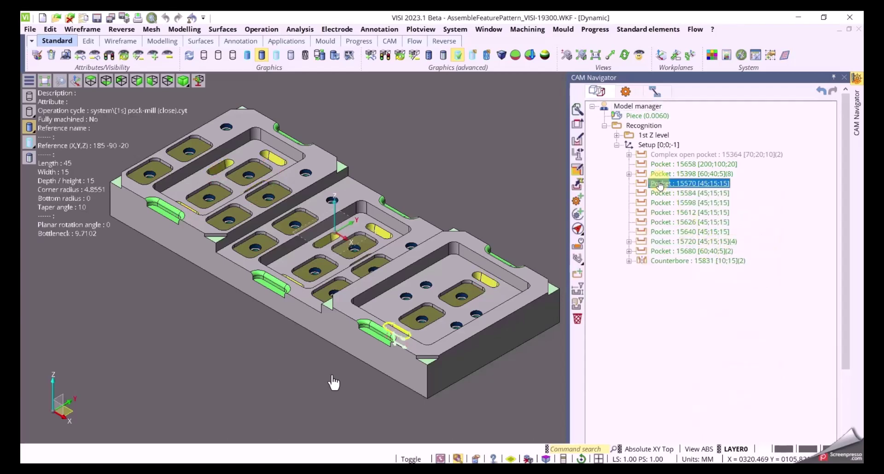
{"action": "key", "text": "shift+Down"}
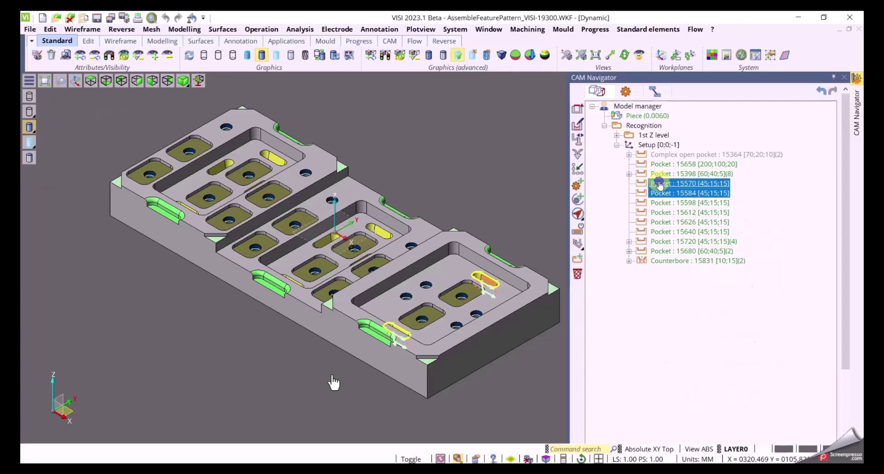
{"action": "right_click", "coordinate": [660, 184]}
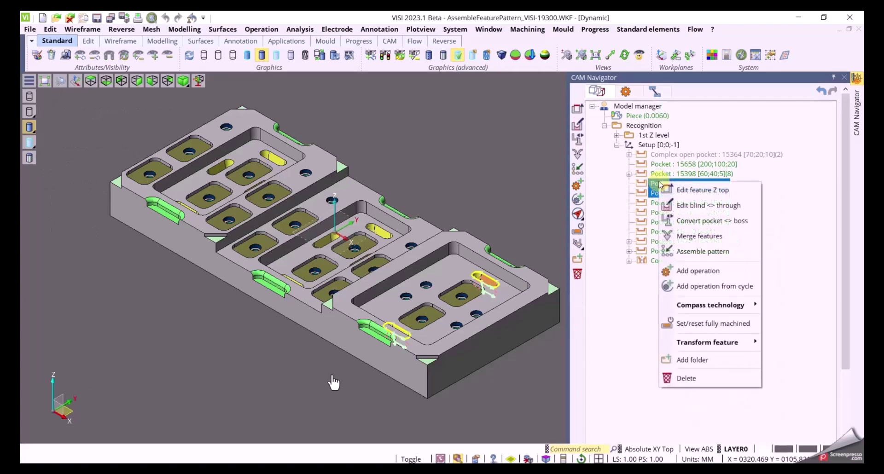
{"action": "left_click", "coordinate": [700, 253]}
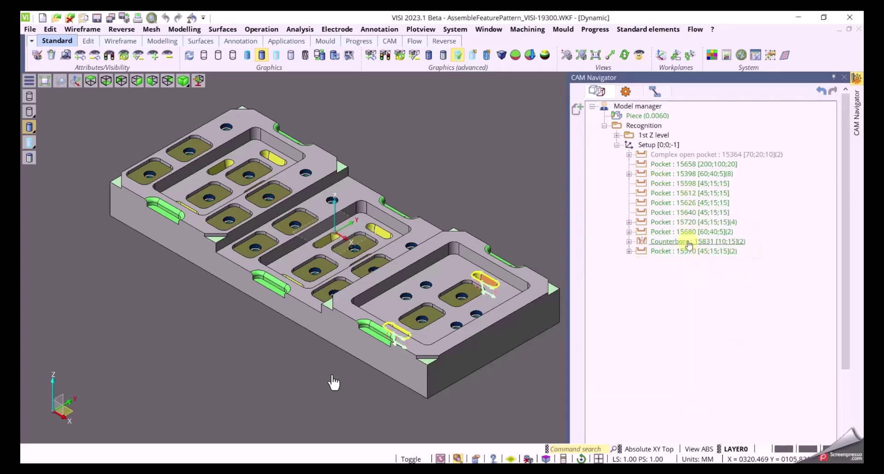
{"action": "left_click", "coordinate": [686, 253]}
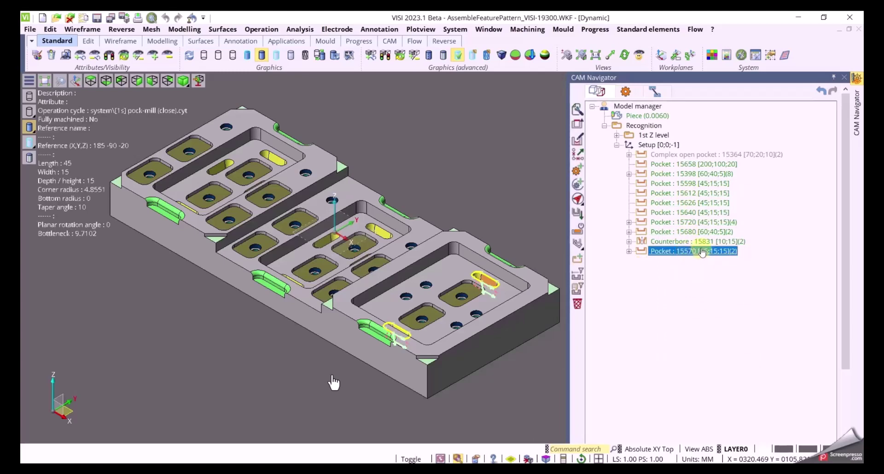
Highlight the four loose 45;15;15 pockets together with both members of the newly assembled 45;15;15 pattern to compare their locations
{"action": "left_click", "coordinate": [677, 186]}
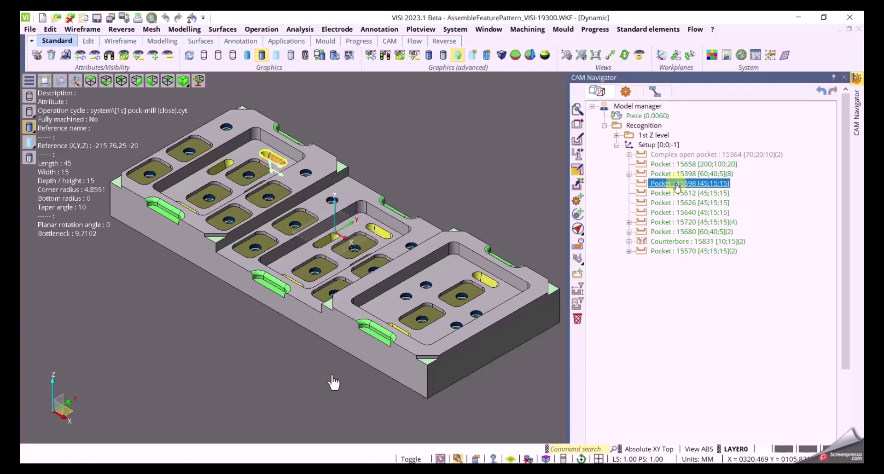
{"action": "key", "text": "shift+Down"}
{"action": "key", "text": "shift+Down"}
{"action": "key", "text": "shift+Down"}
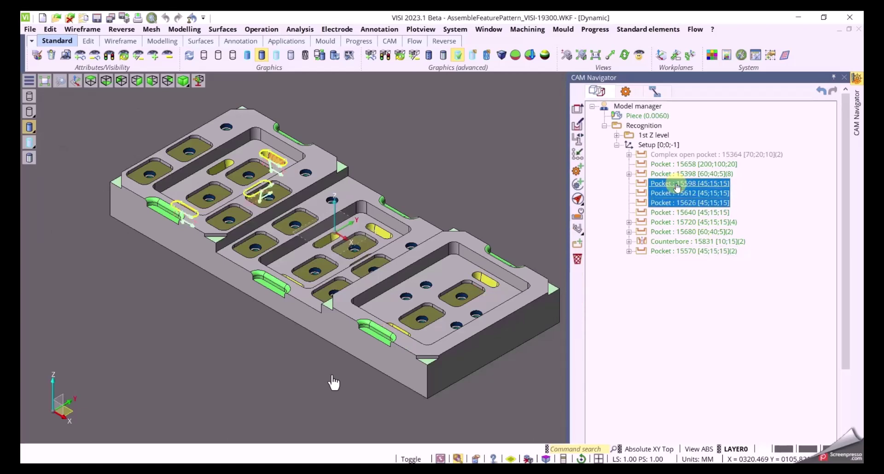
{"action": "left_click", "coordinate": [629, 252]}
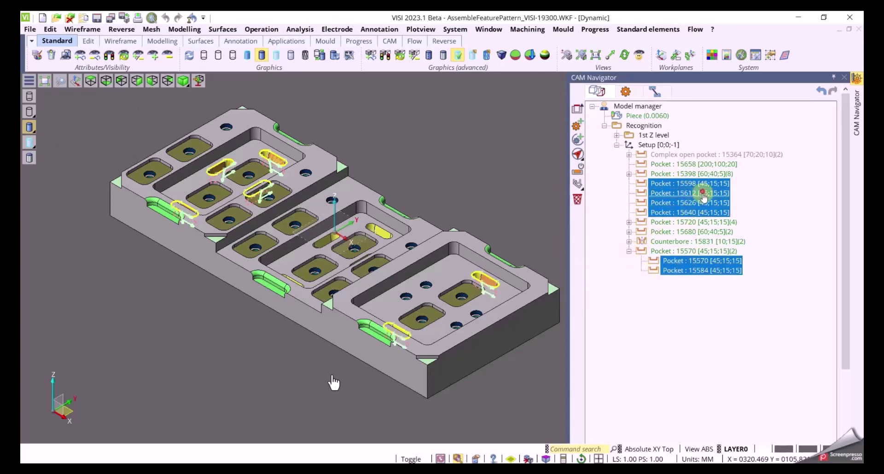
{"action": "left_click", "coordinate": [756, 209]}
Check where the remaining two-instance 70;20;10 complex open pocket pattern lies on the part
{"action": "left_click", "coordinate": [746, 154]}
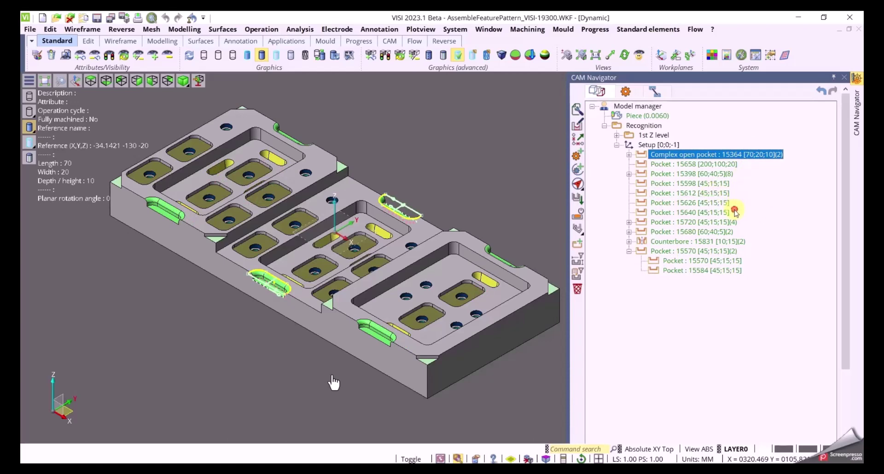
{"action": "left_click_drag", "start_coordinate": [734, 210], "coordinate": [687, 275]}
{"action": "left_click", "coordinate": [665, 214]}
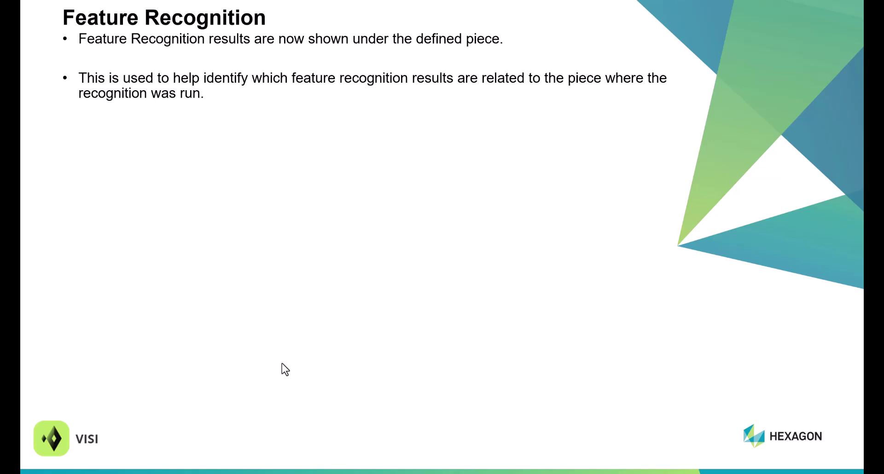
{"action": "left_click", "coordinate": [282, 364]}
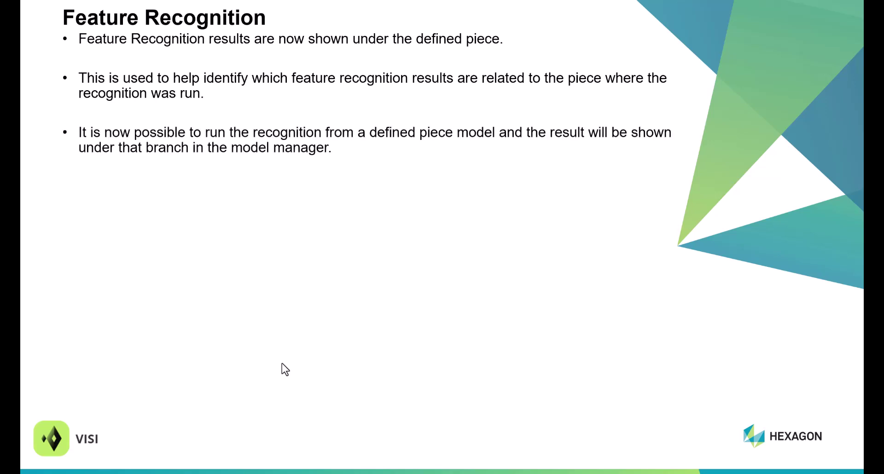